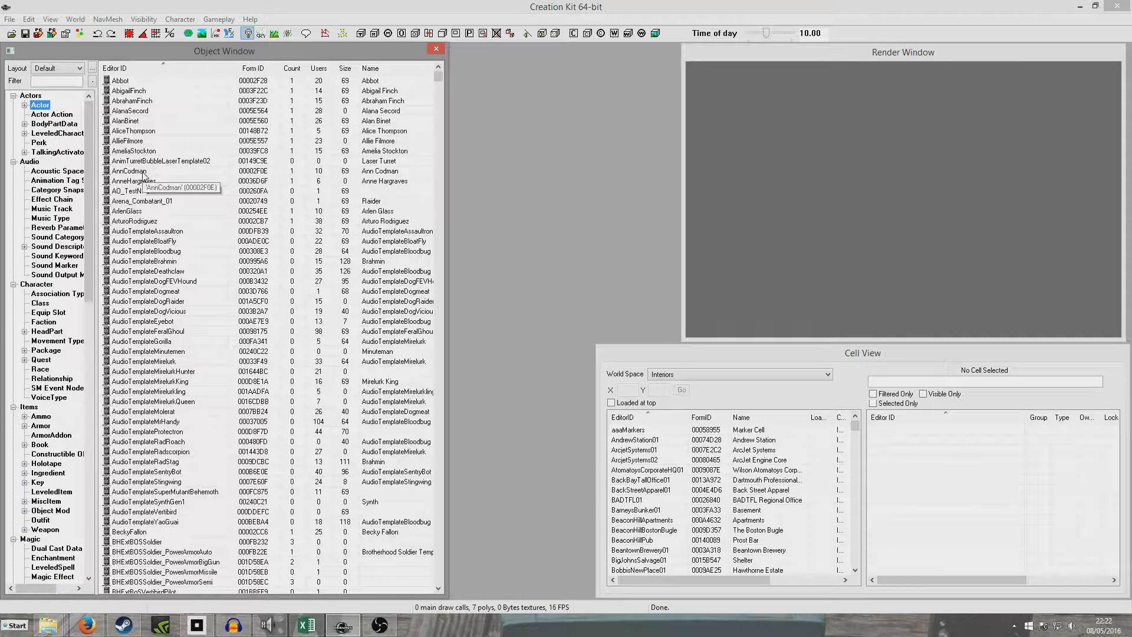
- Create a new voice type with the ID TutVoiceType
click(64, 397)
right_click(184, 282)
click(200, 293)
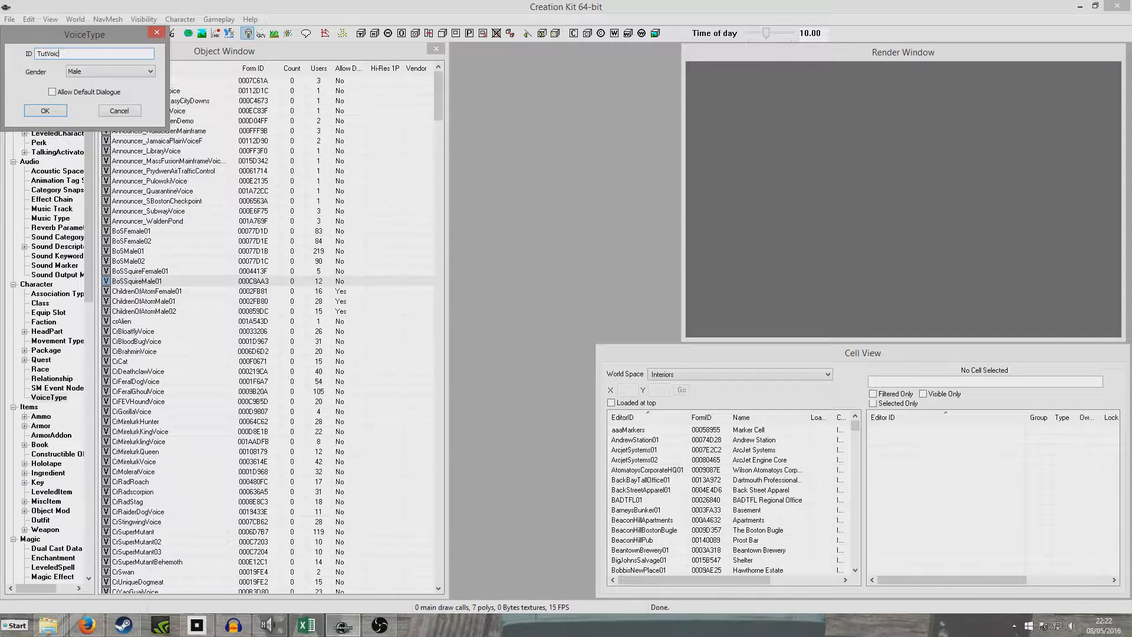
text(TutVoiceType)
key(Return)
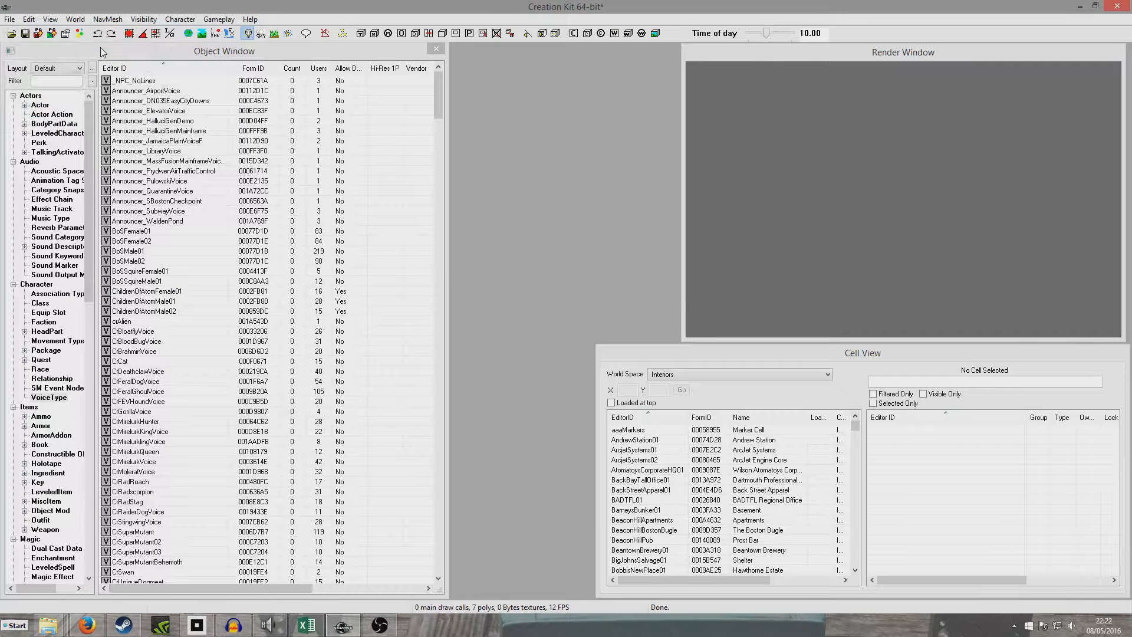
- Create a new actor with the ID MurderTutNPC01, the name Quest Giver and the short name Giver
click(49, 108)
right_click(153, 130)
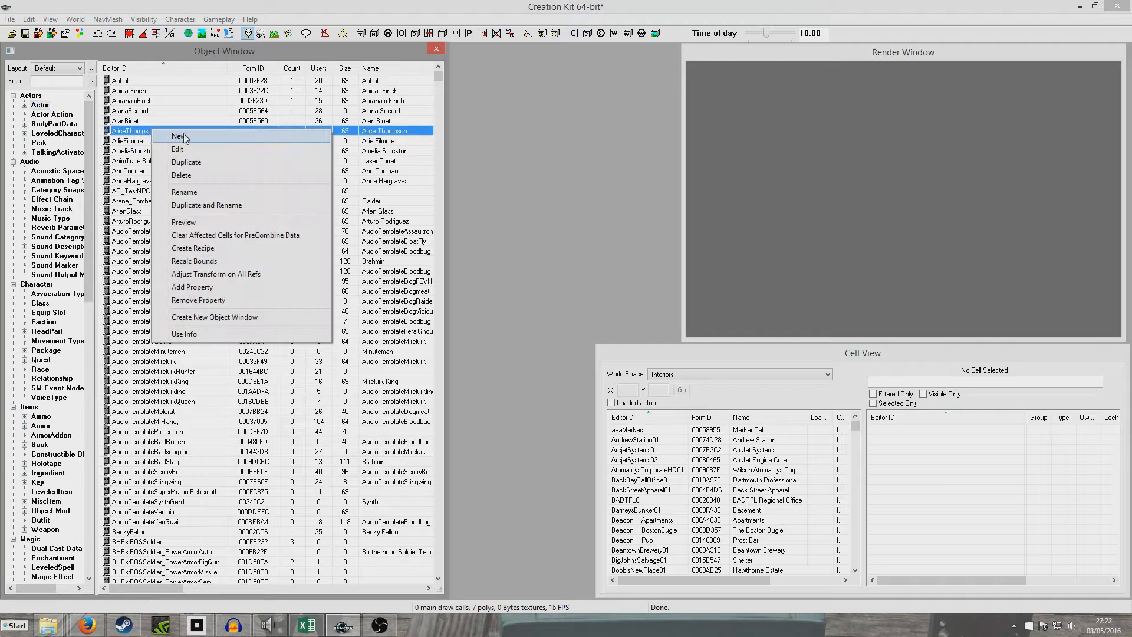
click(180, 135)
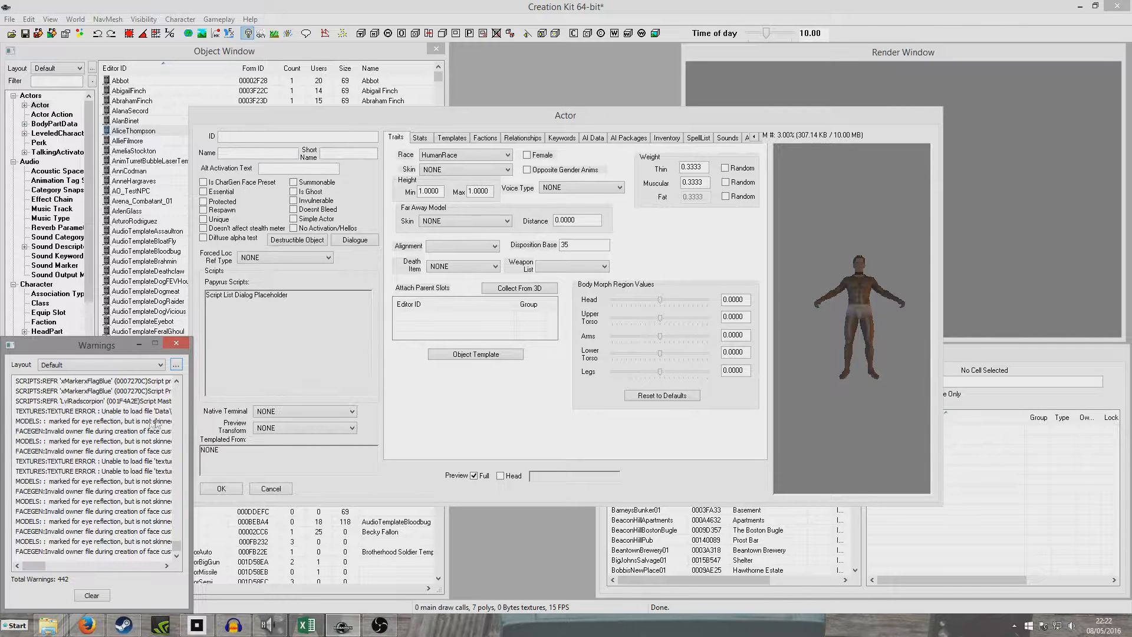
drag(89, 351, 65, 617)
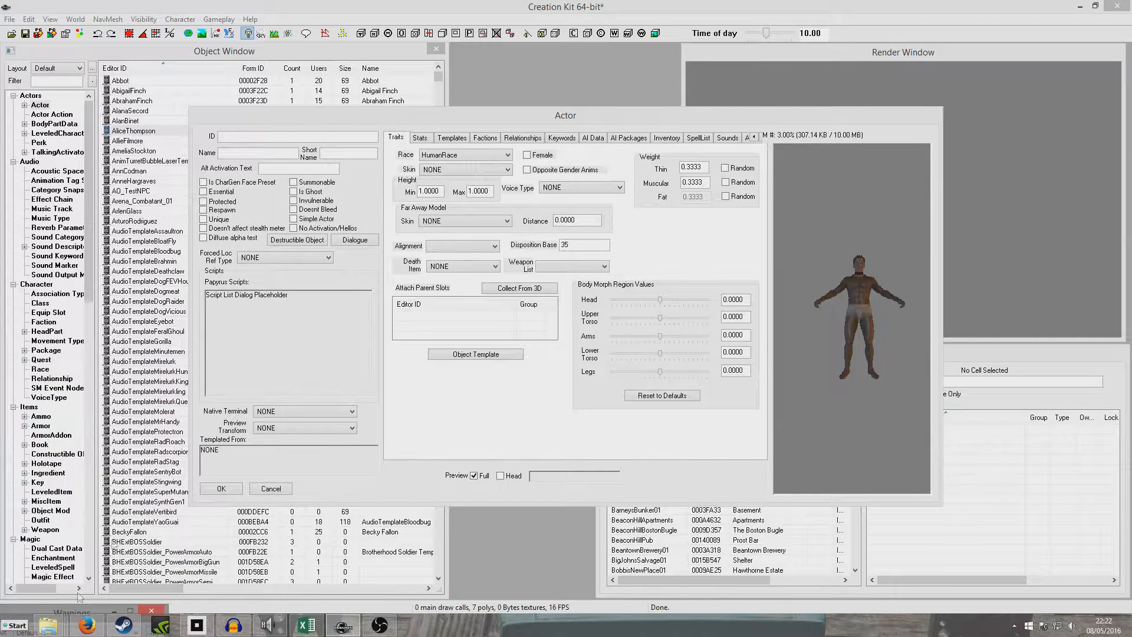
click(252, 137)
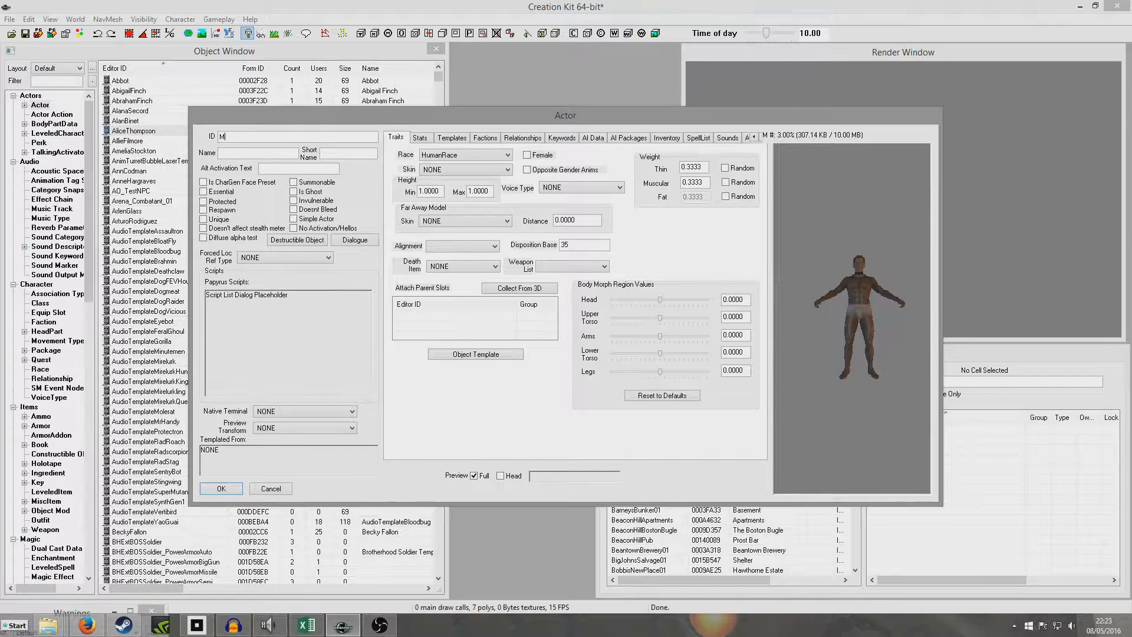
text(MurderTutNPC01)
click(255, 153)
text(Quest)
text( Giver)
text(Giver)
- Assign the TutVoiceType voice to the new actor, mark it as Unique and save it
click(571, 188)
key(t)
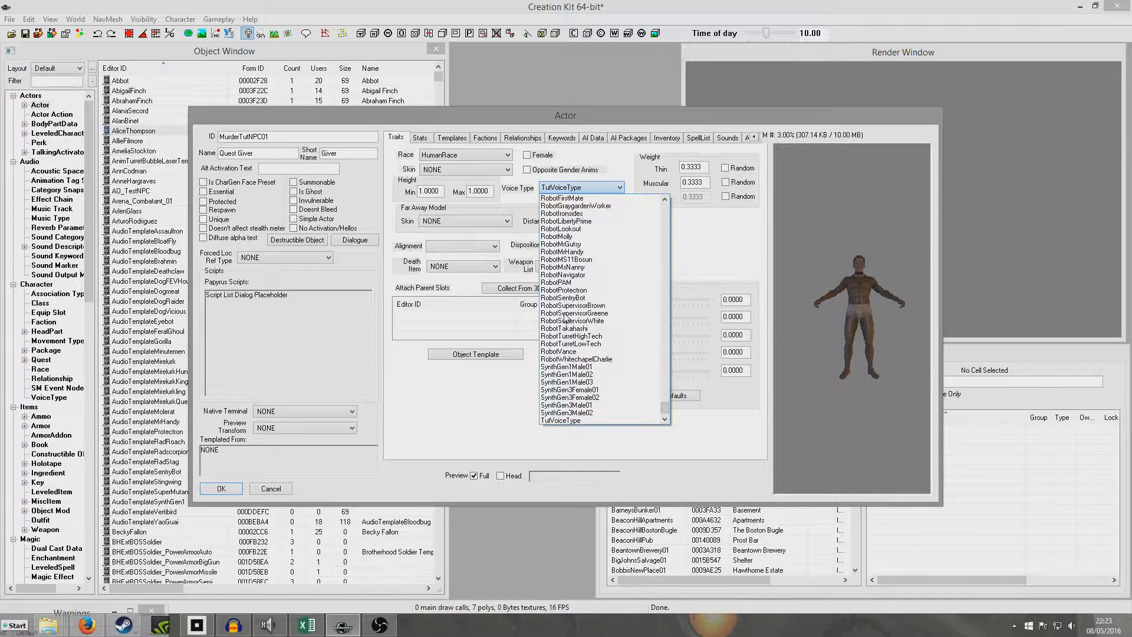
click(569, 420)
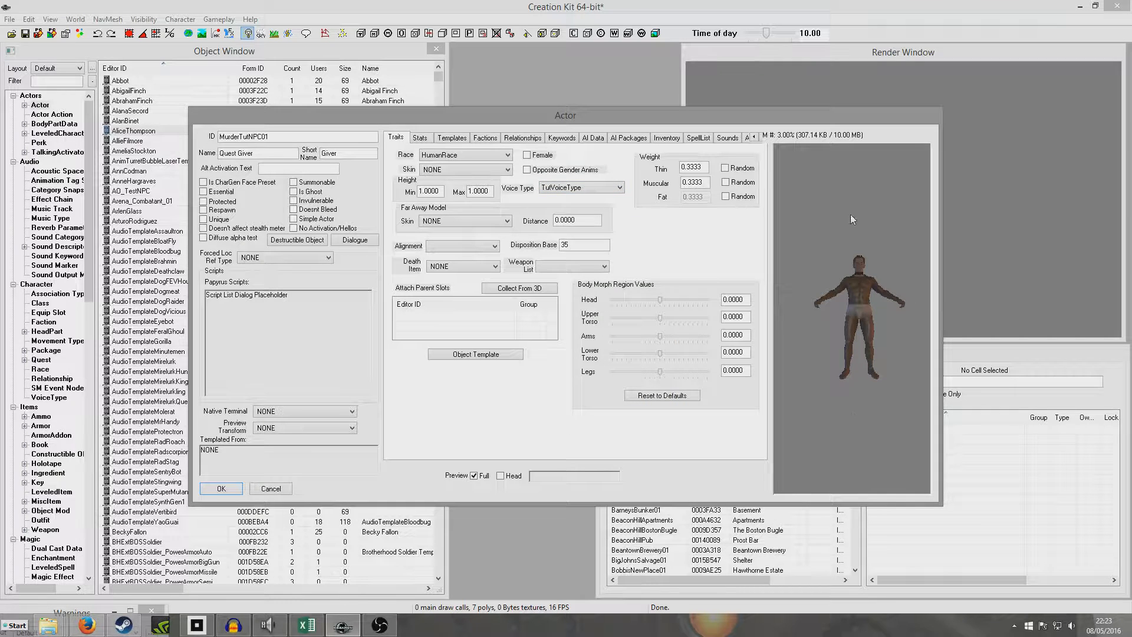
click(204, 219)
click(222, 496)
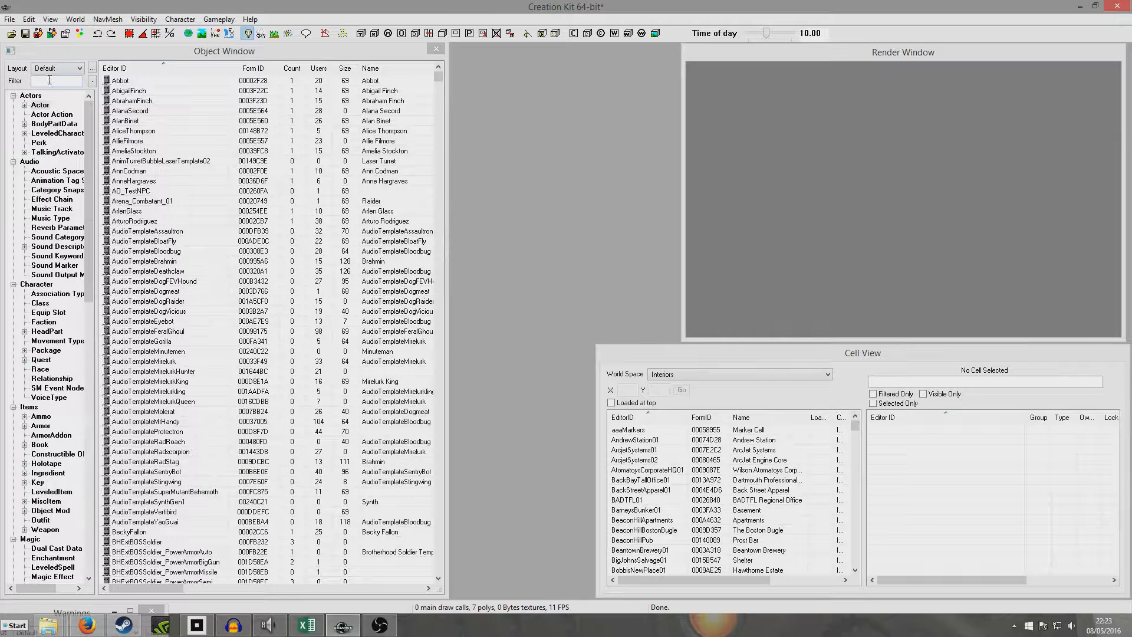
- Filter the actors by "murder", open MurderTutNPC01 and change its ID to MurderTutNPC02 and its name to Murder Victim
click(50, 82)
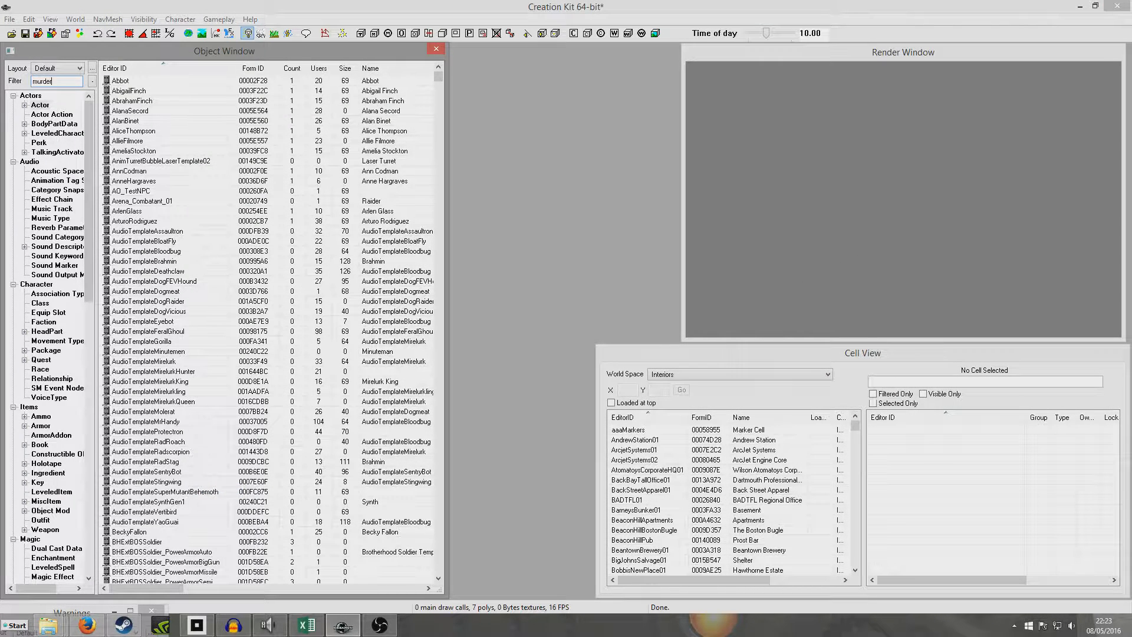
double_click(142, 83)
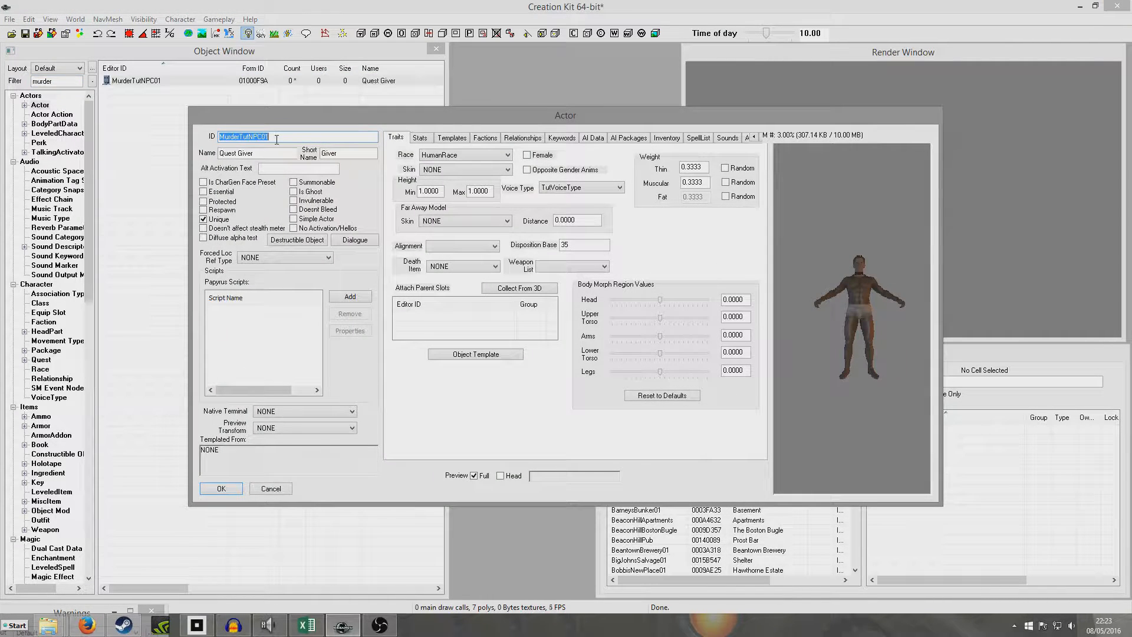
click(276, 138)
drag(275, 152, 202, 155)
text(Mur)
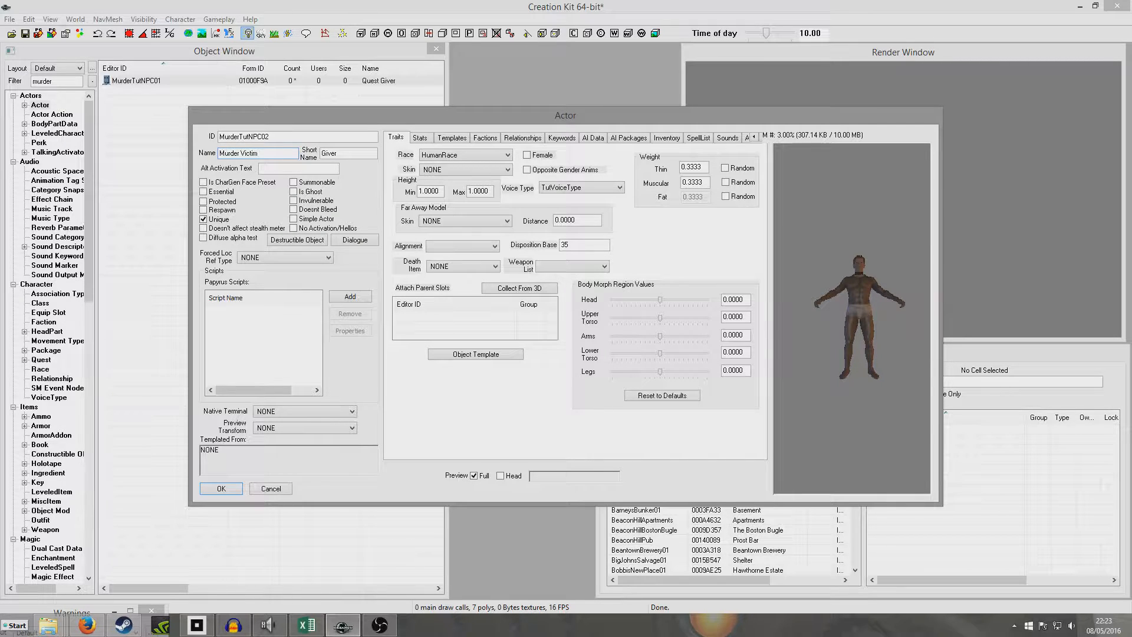
- Set the short name to Victim and save MurderTutNPC02 as a new, separate actor
drag(340, 153, 319, 153)
text(Victim)
click(316, 169)
click(222, 489)
click(585, 362)
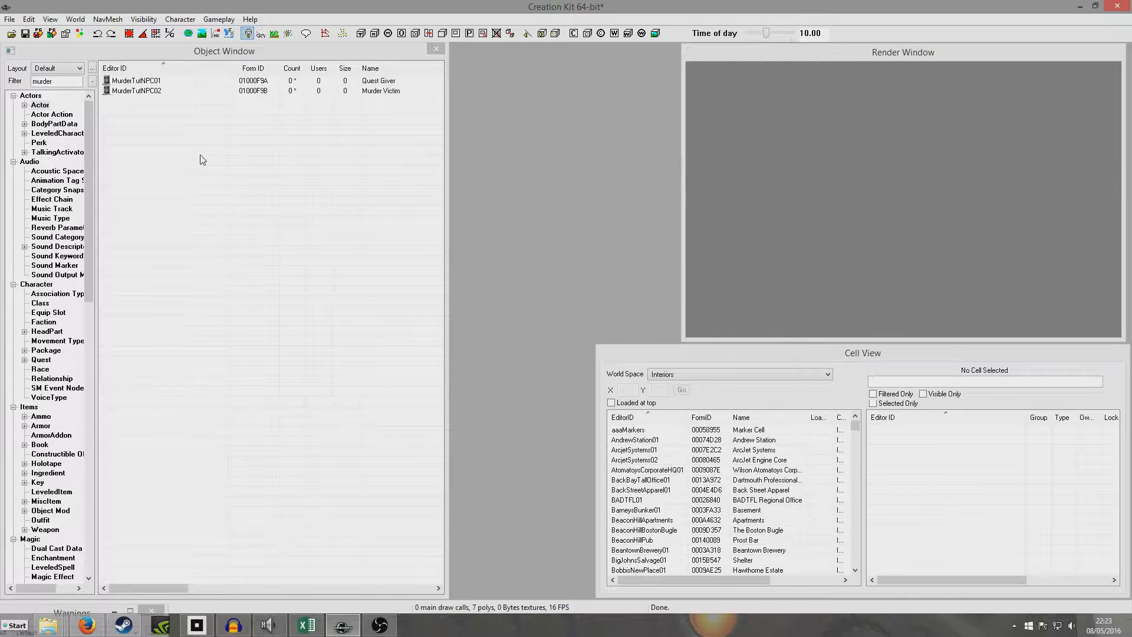
click(170, 147)
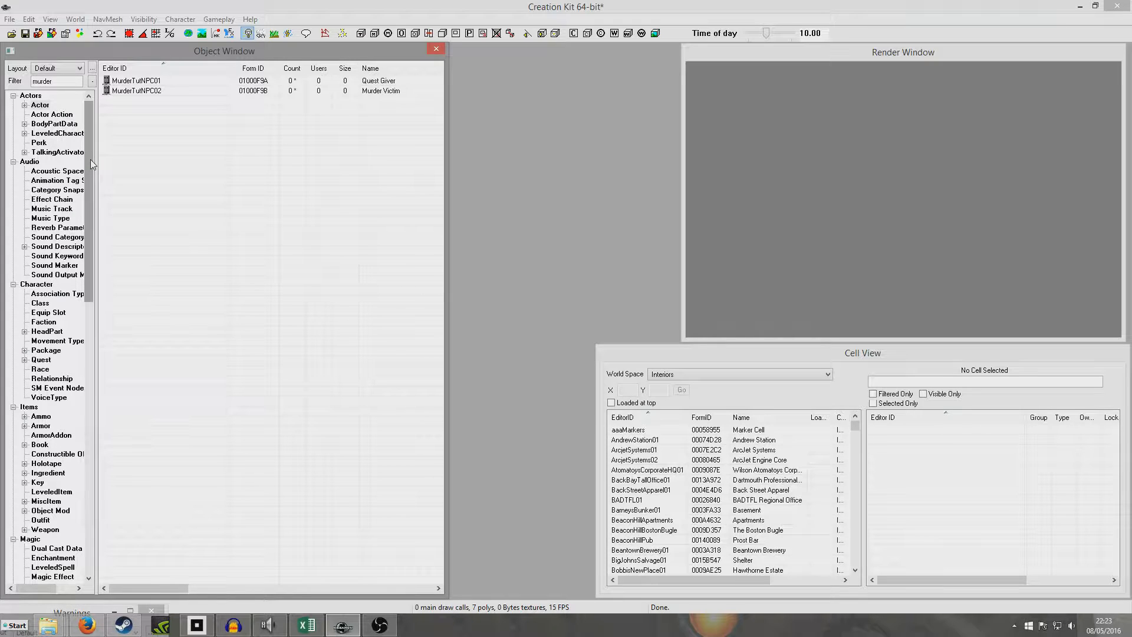
- Create a new quest with the ID MurderTutQuest and the quest name Kill that Man
click(41, 359)
right_click(157, 154)
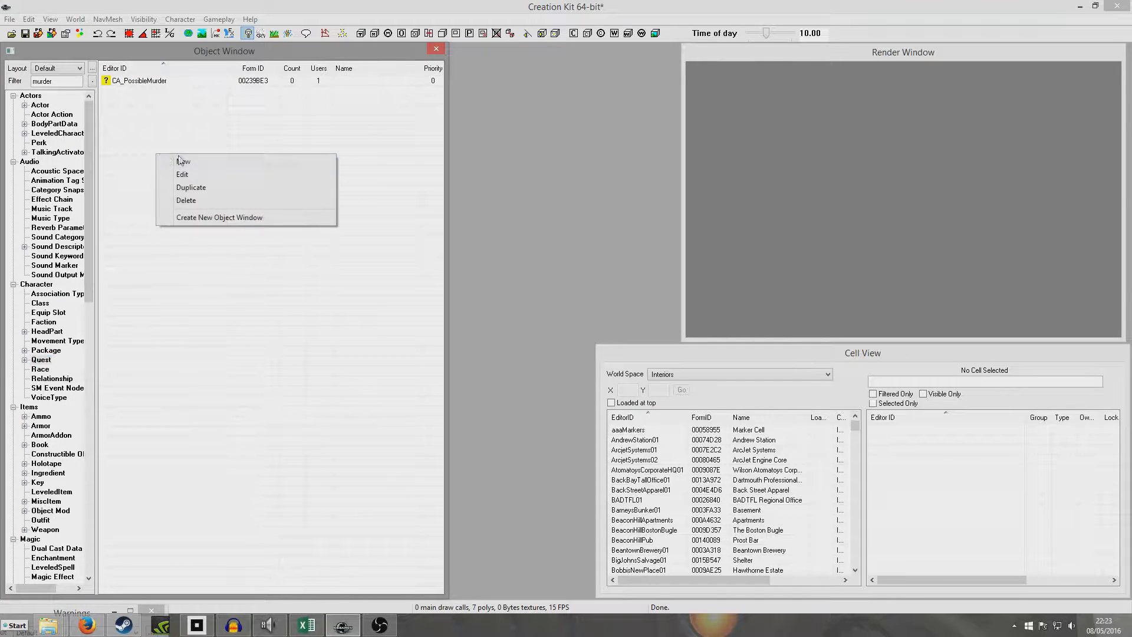
click(201, 163)
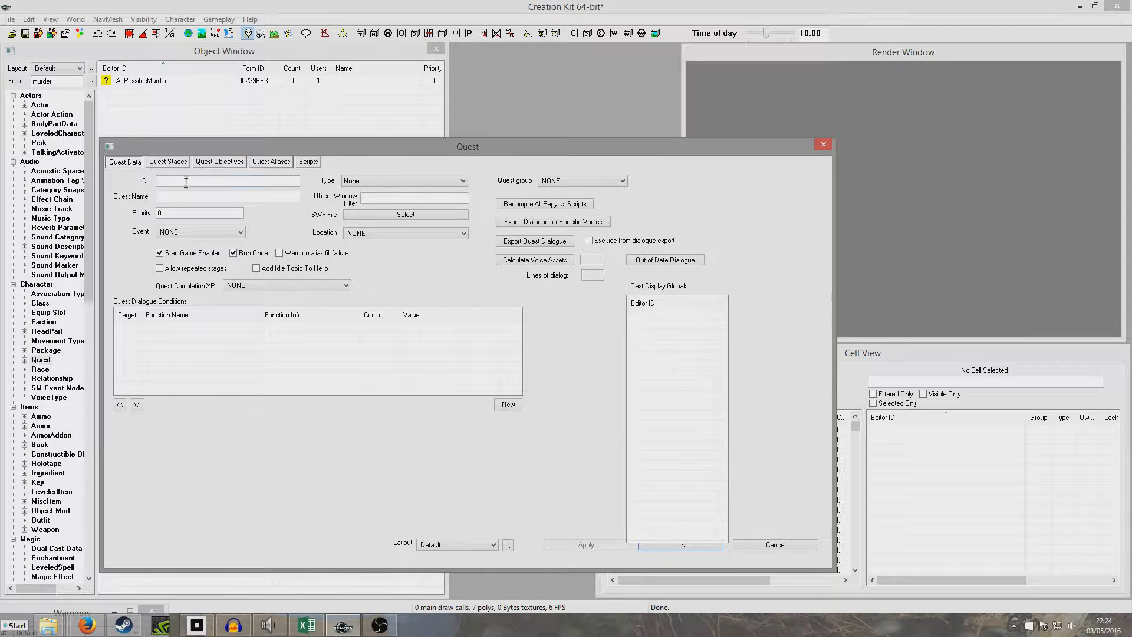
click(186, 184)
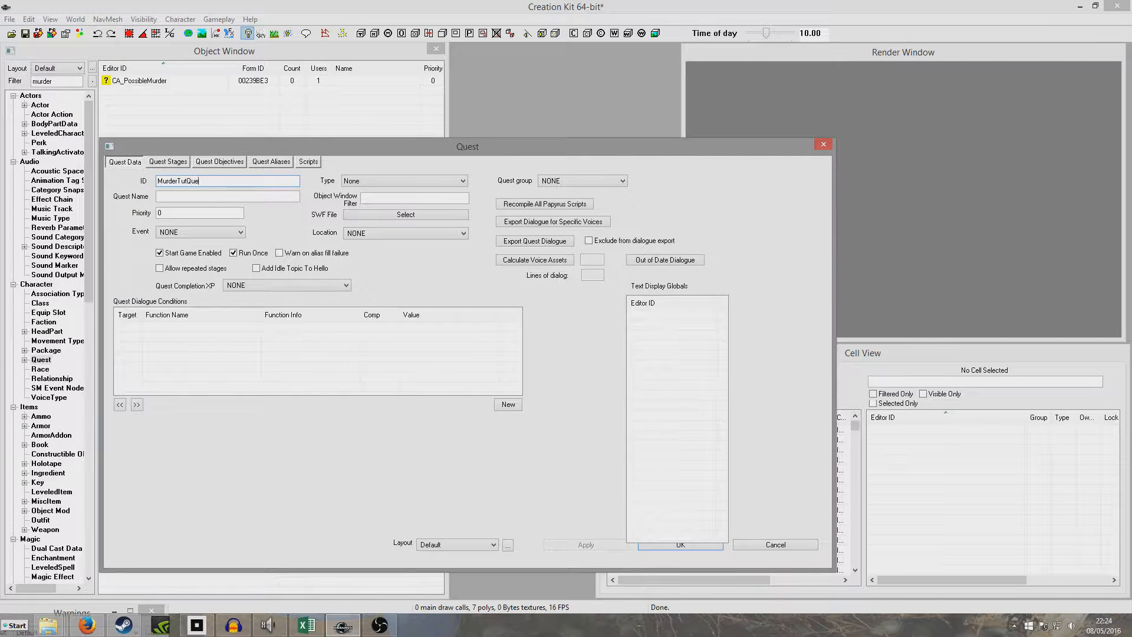
click(184, 197)
text(Kill that Man)
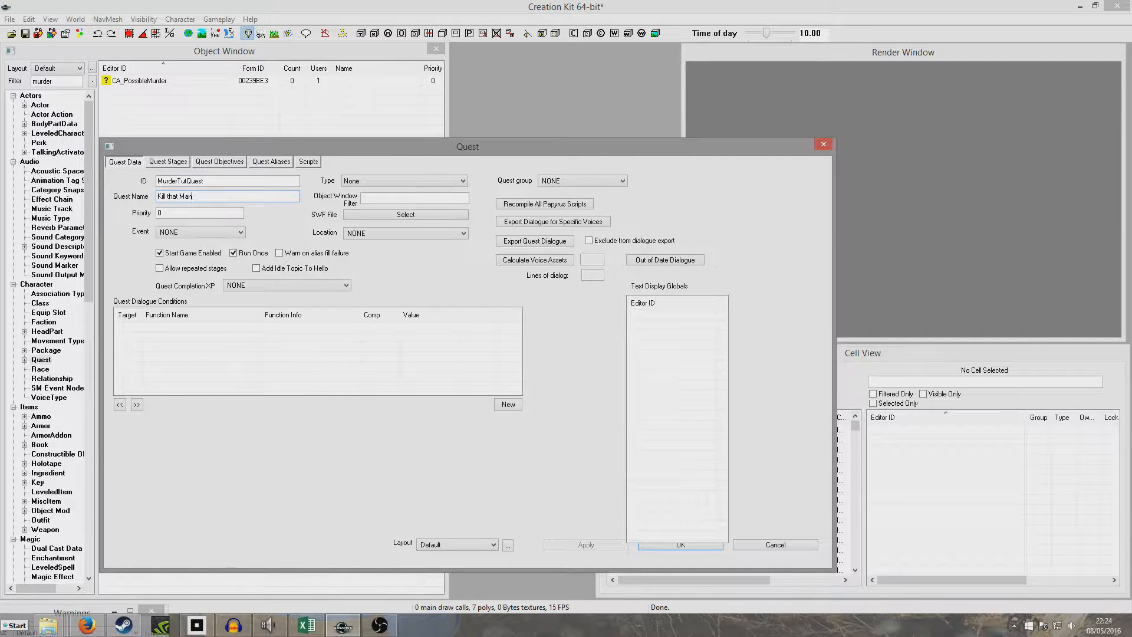
- Set the quest's priority to 45 and its type to Side Quests, and save the quest
double_click(156, 213)
text(45)
click(351, 183)
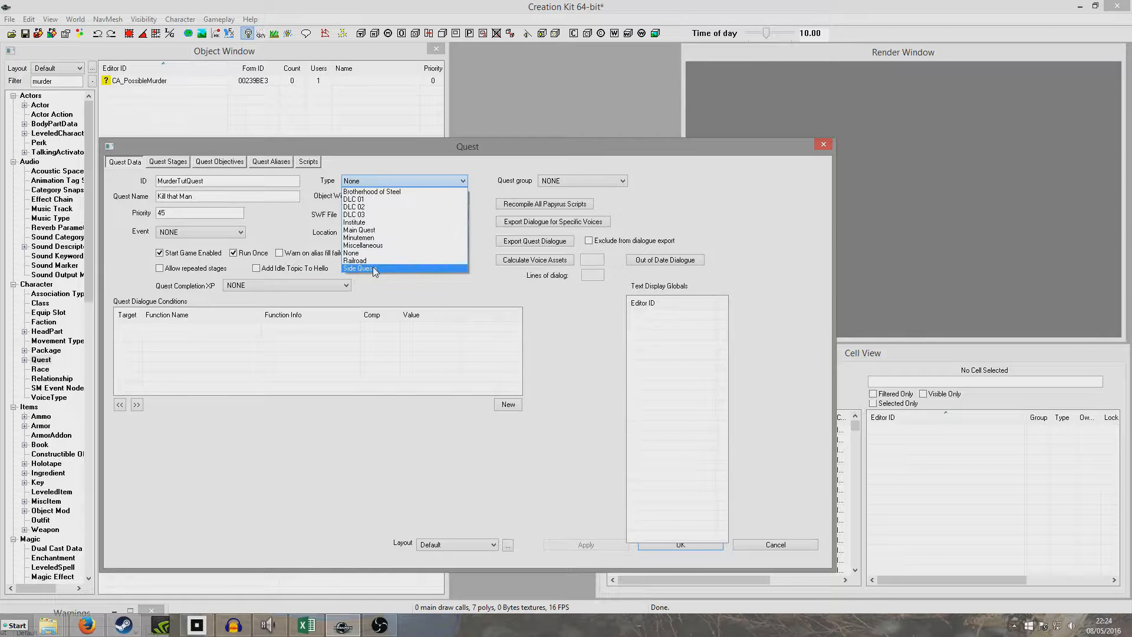
click(372, 269)
click(360, 182)
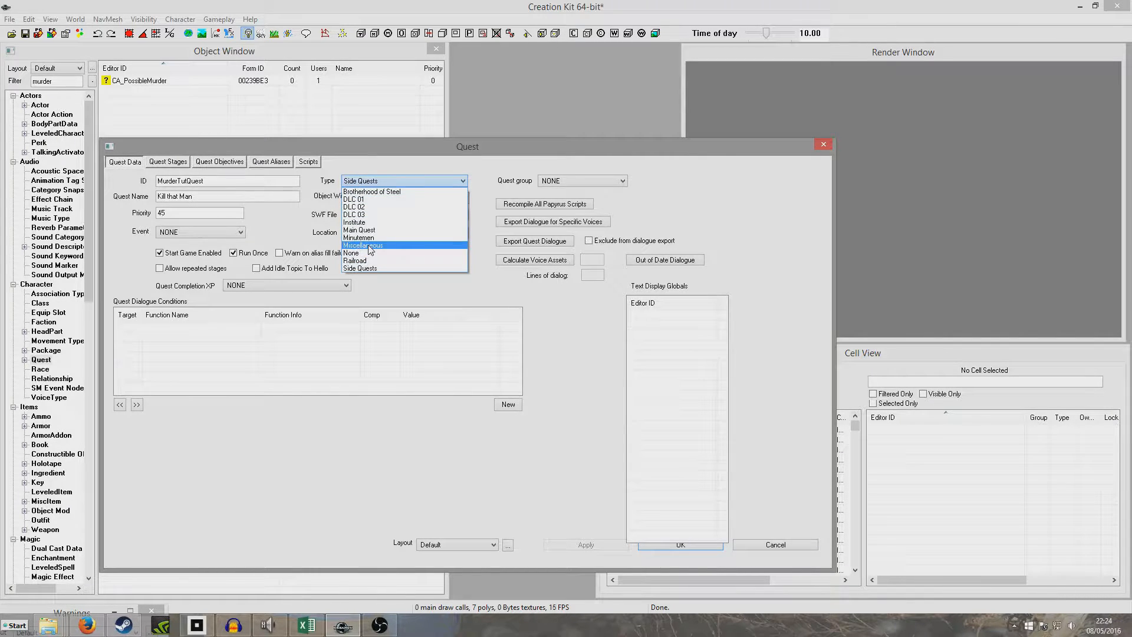
click(367, 267)
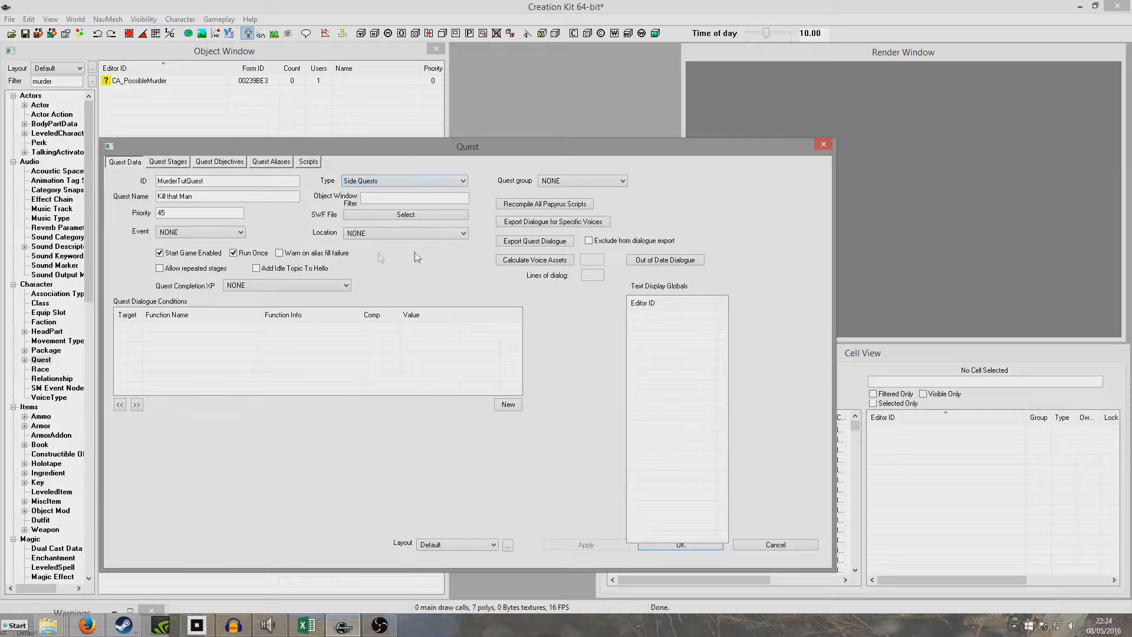
click(696, 547)
- Reopen MurderTutQuest and add a reference alias named QuestGiver, filled by the unique actor MurderTutNPC01
double_click(165, 94)
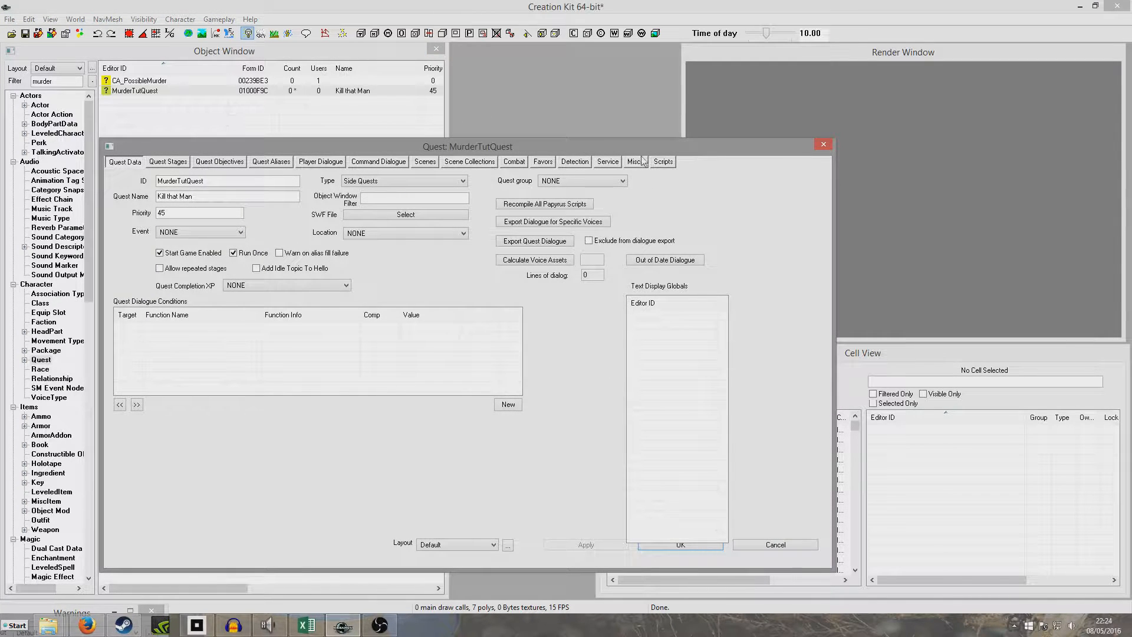
click(270, 162)
right_click(163, 228)
click(190, 232)
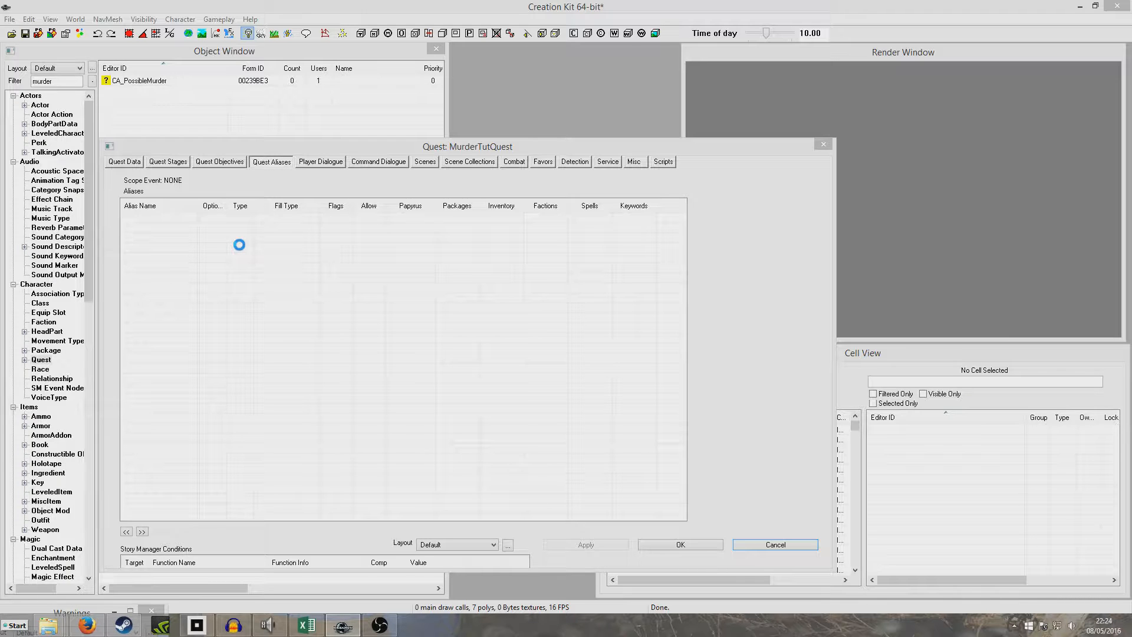
text(QuestGiver)
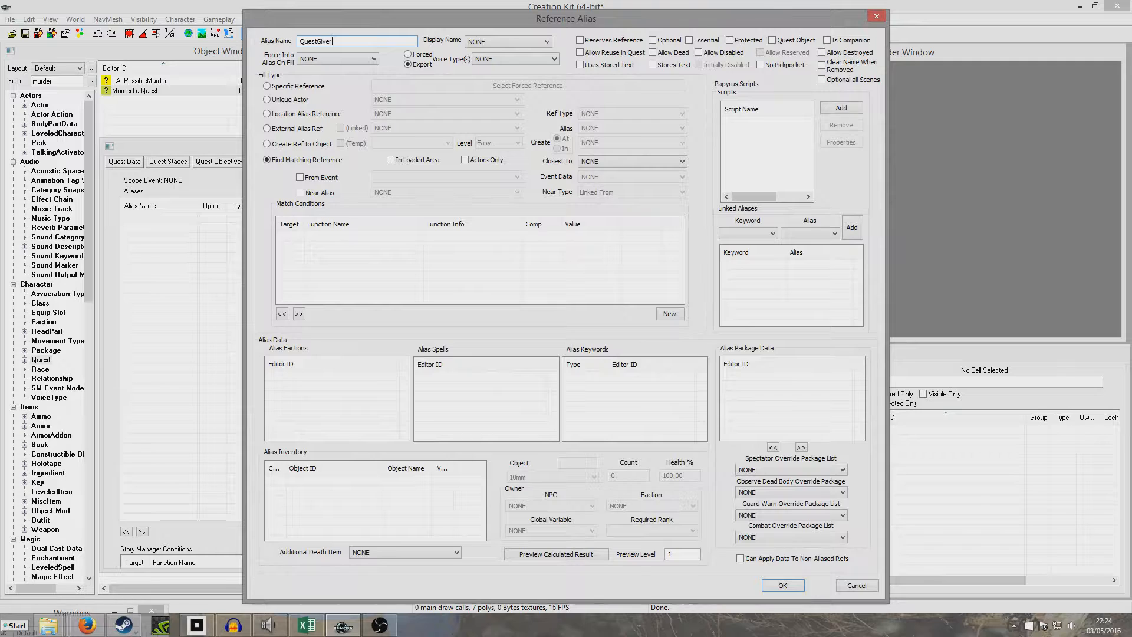
click(281, 104)
click(403, 101)
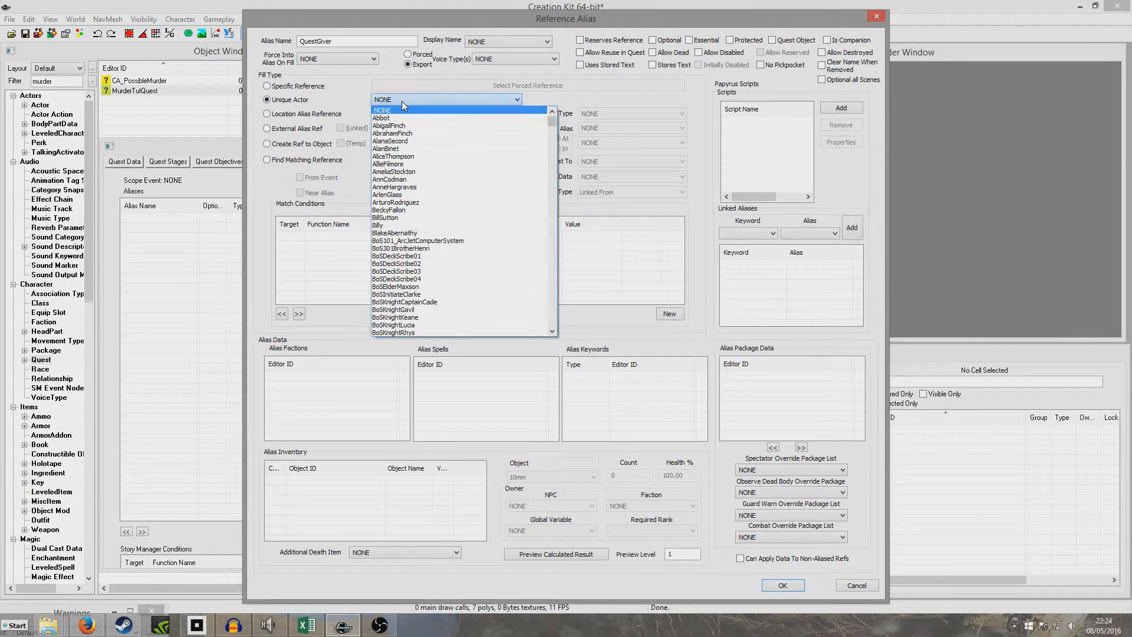
text(mu)
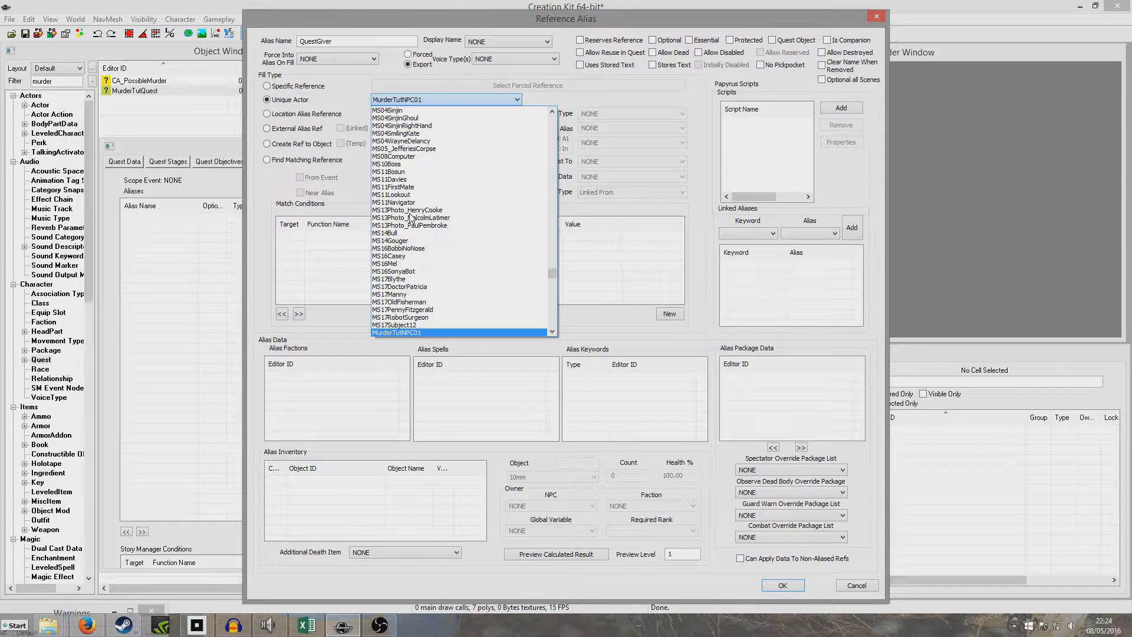
click(406, 334)
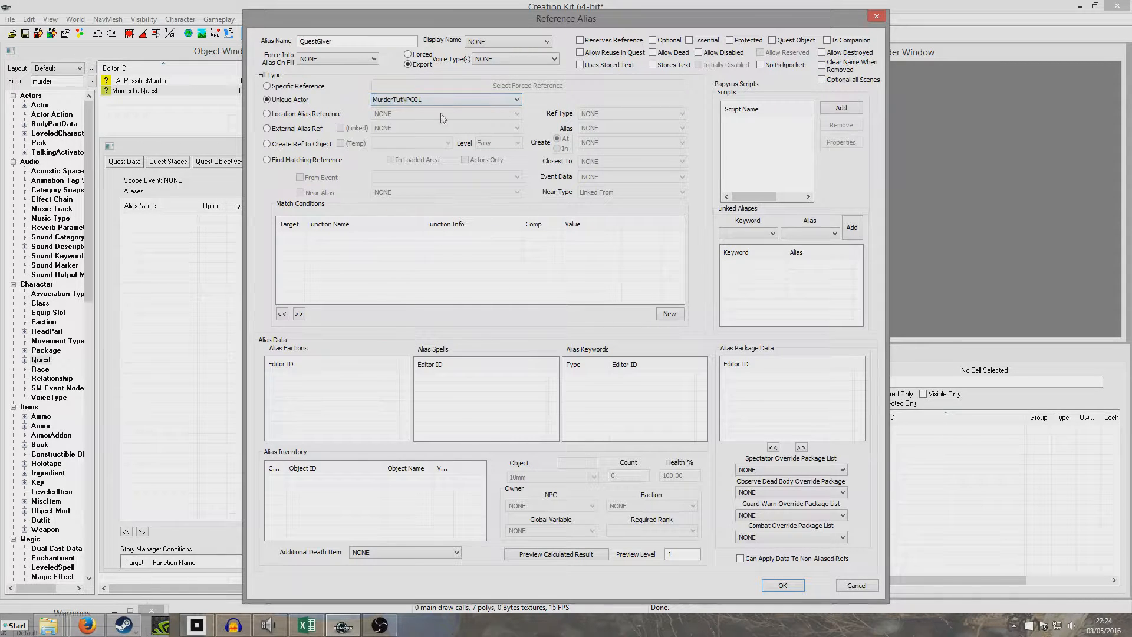
click(781, 585)
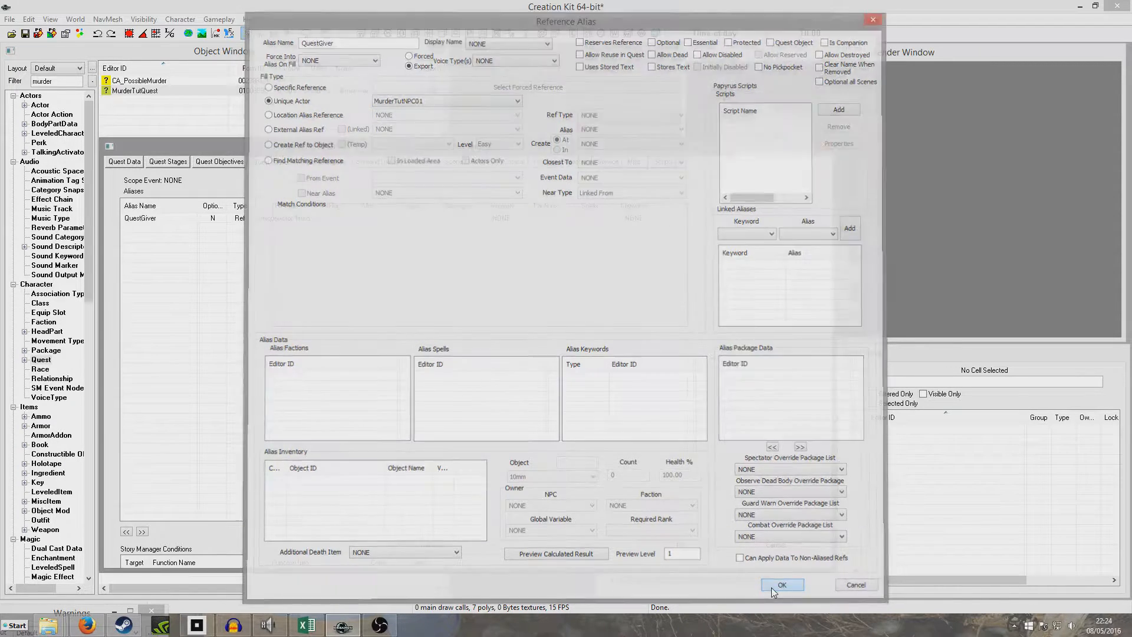
- Add a reference alias named MurderVictim filled by the unique actor MurderTutNPC02 with Allow Disabled enabled, and save the quest
right_click(155, 238)
click(179, 243)
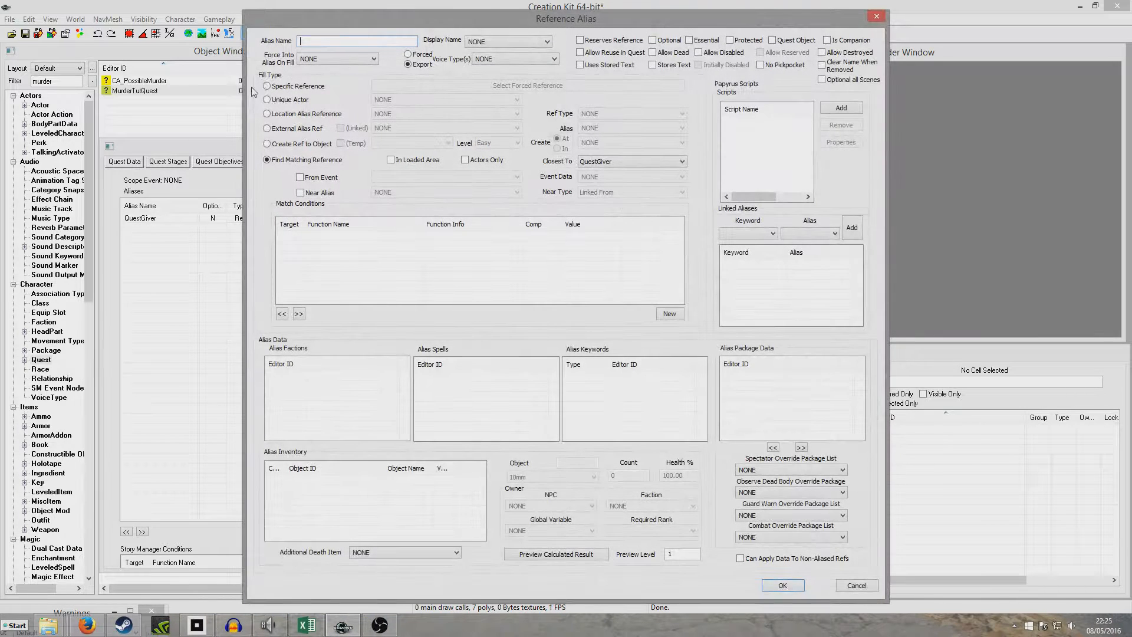
text(MurderVictim)
click(280, 101)
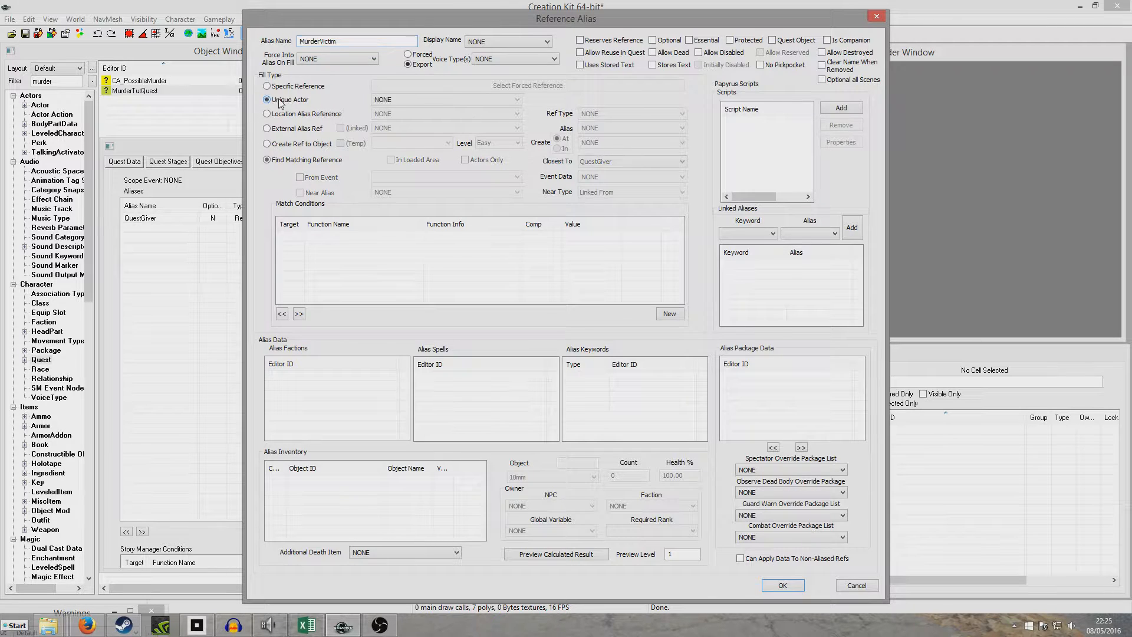
click(401, 100)
text(mu)
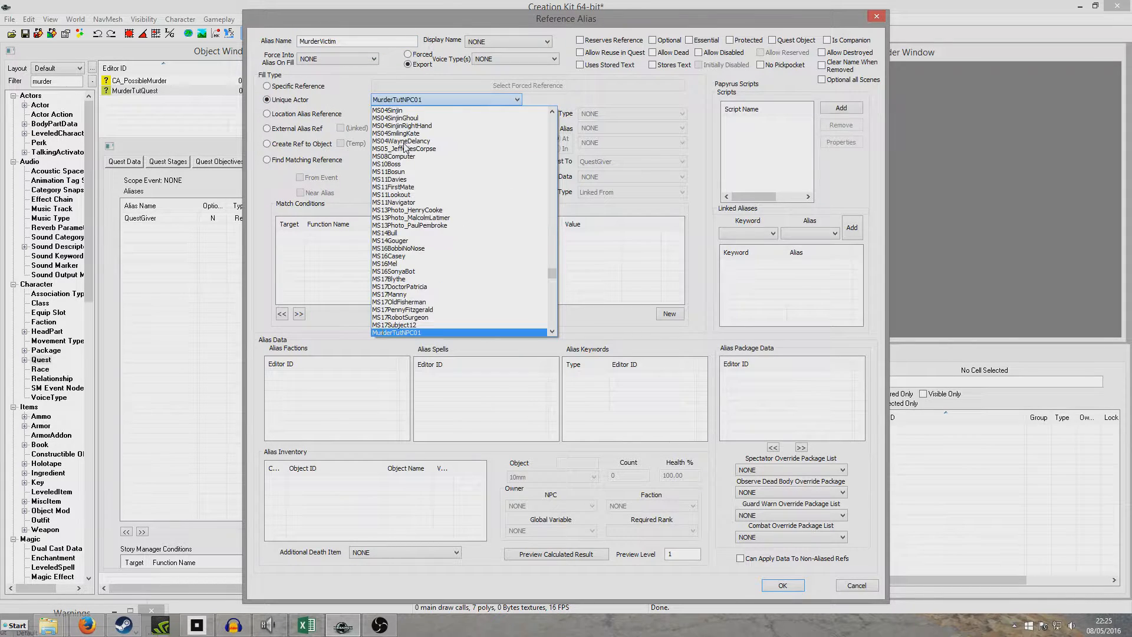
scroll(419, 293, down, 1)
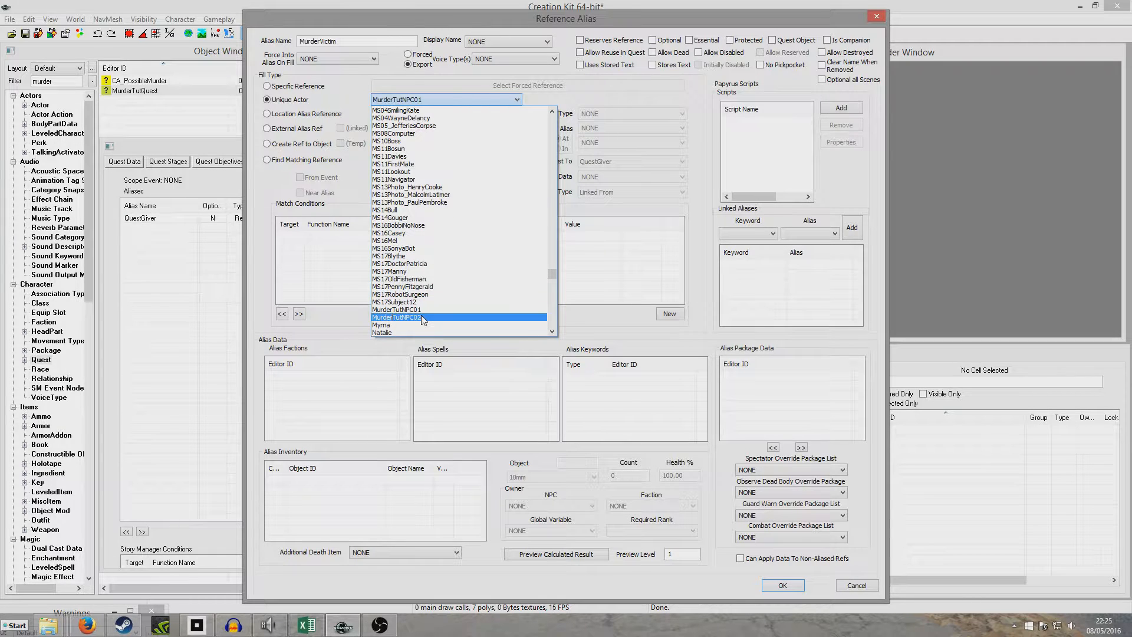
click(422, 318)
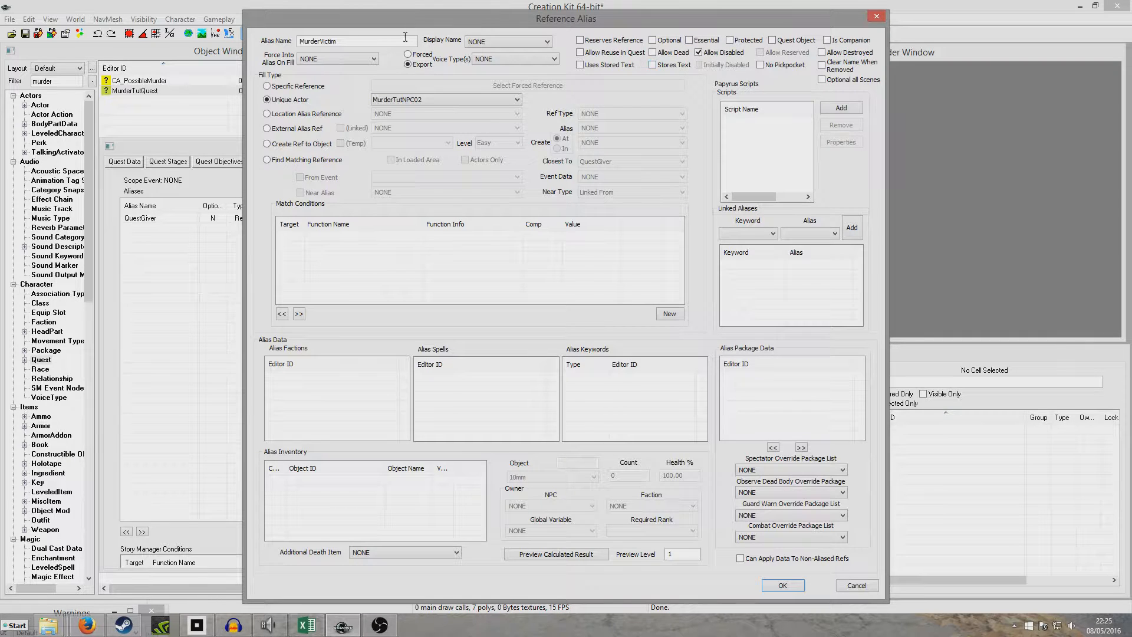
click(383, 42)
click(793, 588)
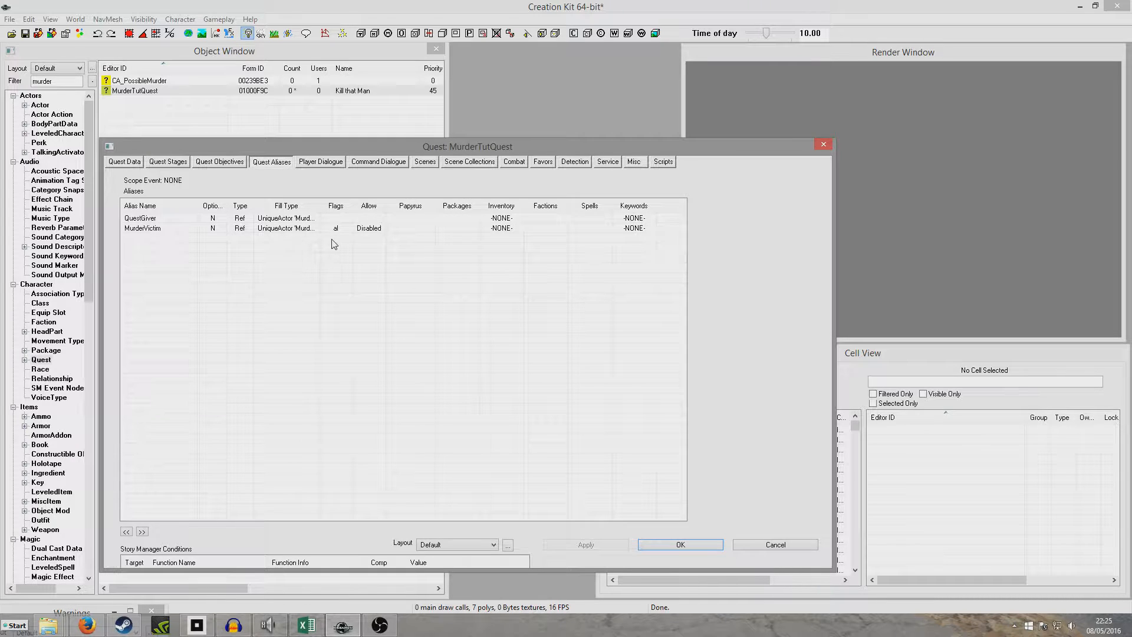
click(713, 543)
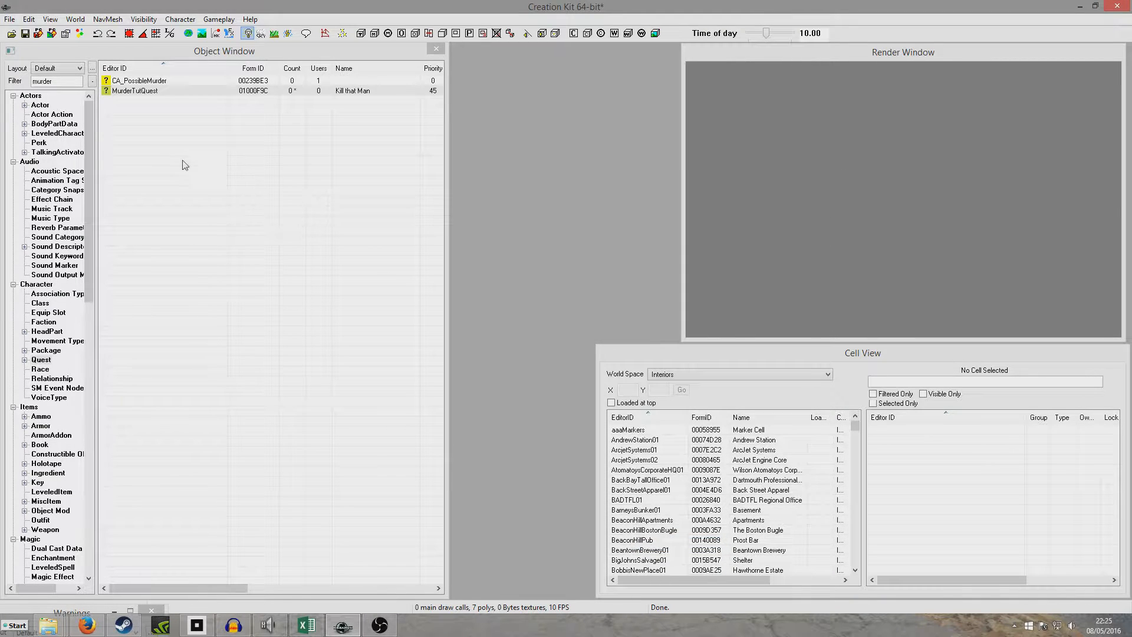
- Save the plugin in the Data folder as MurderTutMod
click(183, 160)
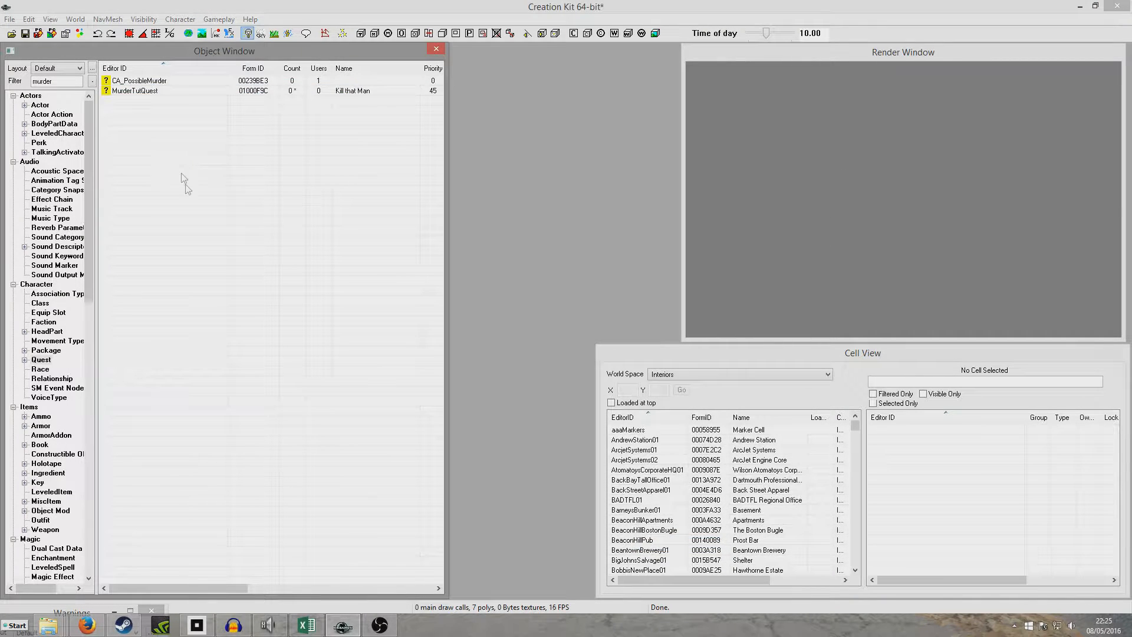
click(25, 34)
text(MurderTut)
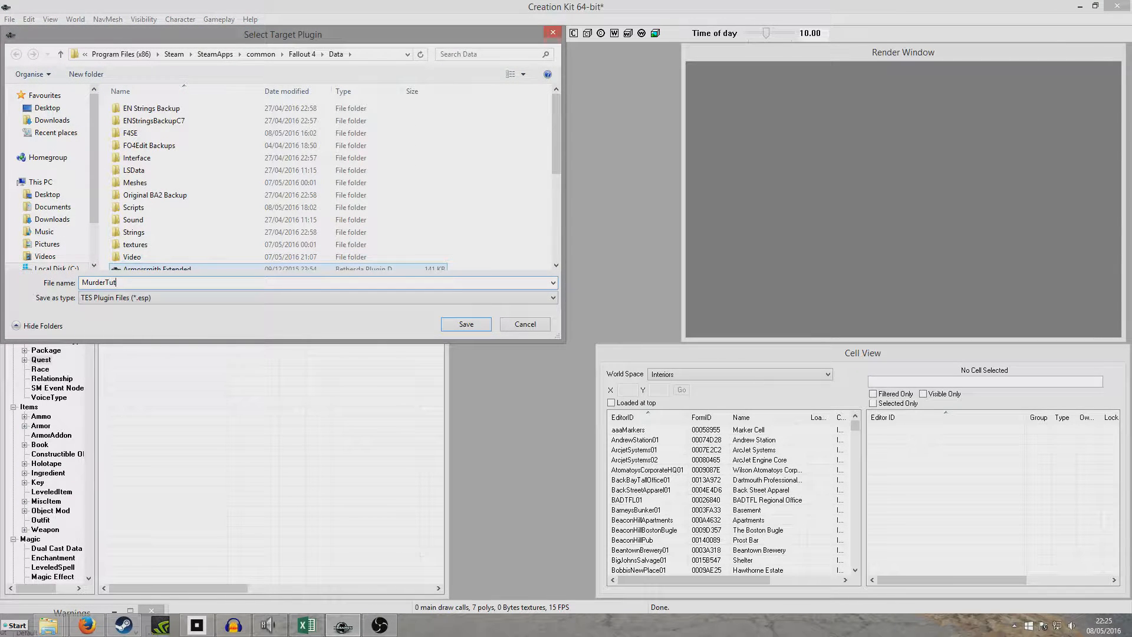
text(Mod)
key(Return)
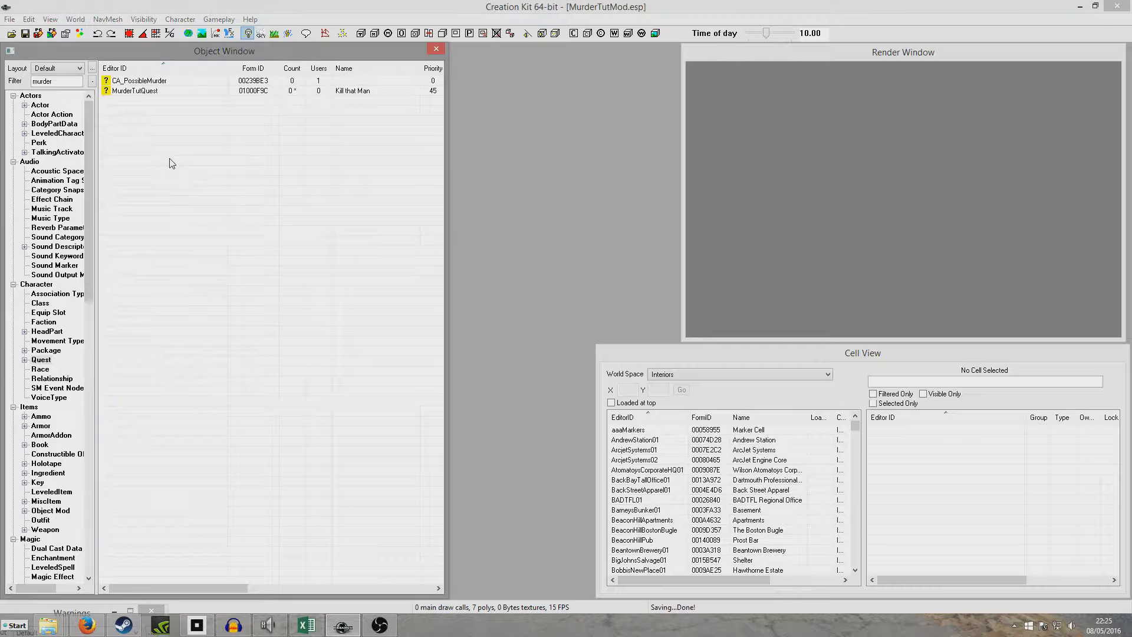
- Reopen MurderTutQuest and add quest stage 10 with an empty log entry
double_click(125, 95)
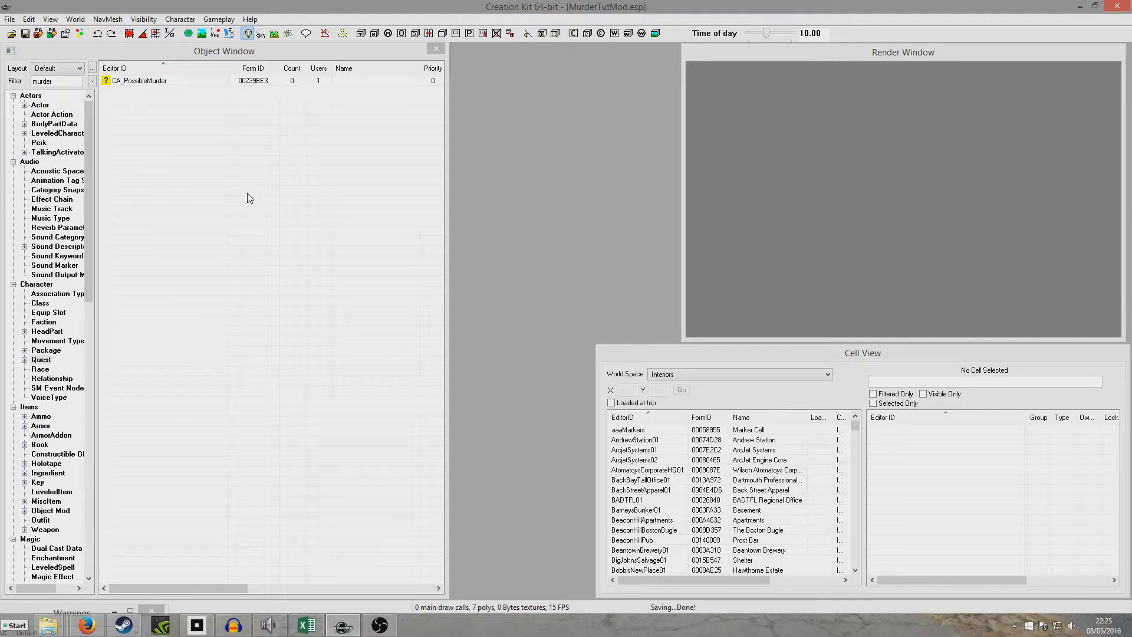
click(181, 165)
right_click(135, 205)
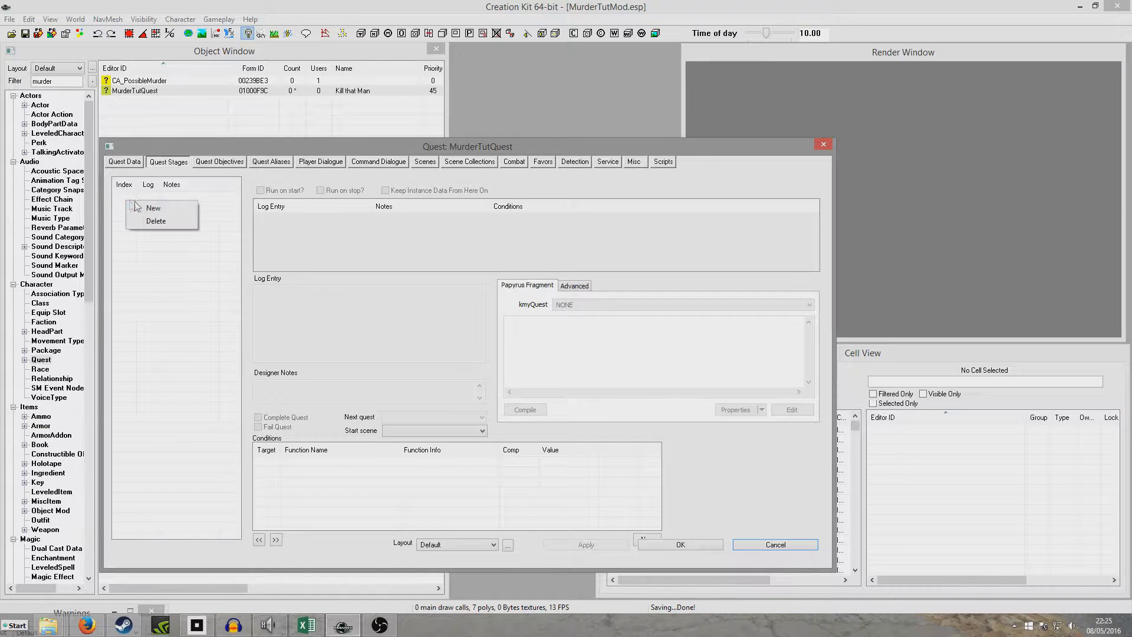
click(151, 208)
text(10)
right_click(294, 227)
click(309, 233)
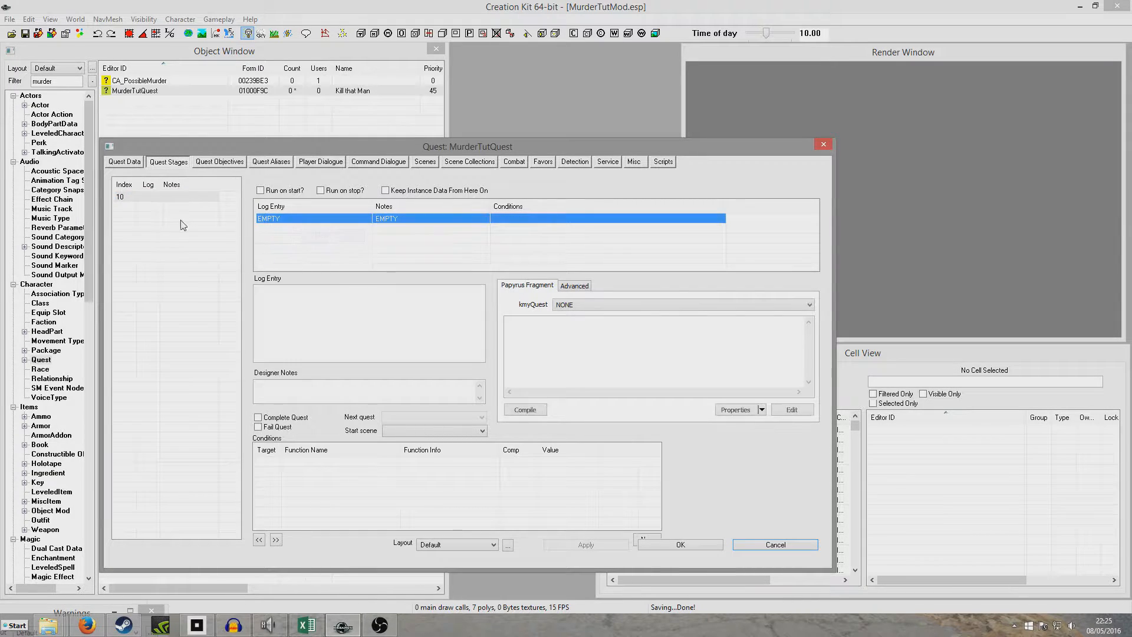
- Add quest stages 20 and 30, each with an empty log entry
right_click(131, 219)
click(154, 225)
text(20)
right_click(288, 227)
click(306, 234)
right_click(137, 226)
click(160, 234)
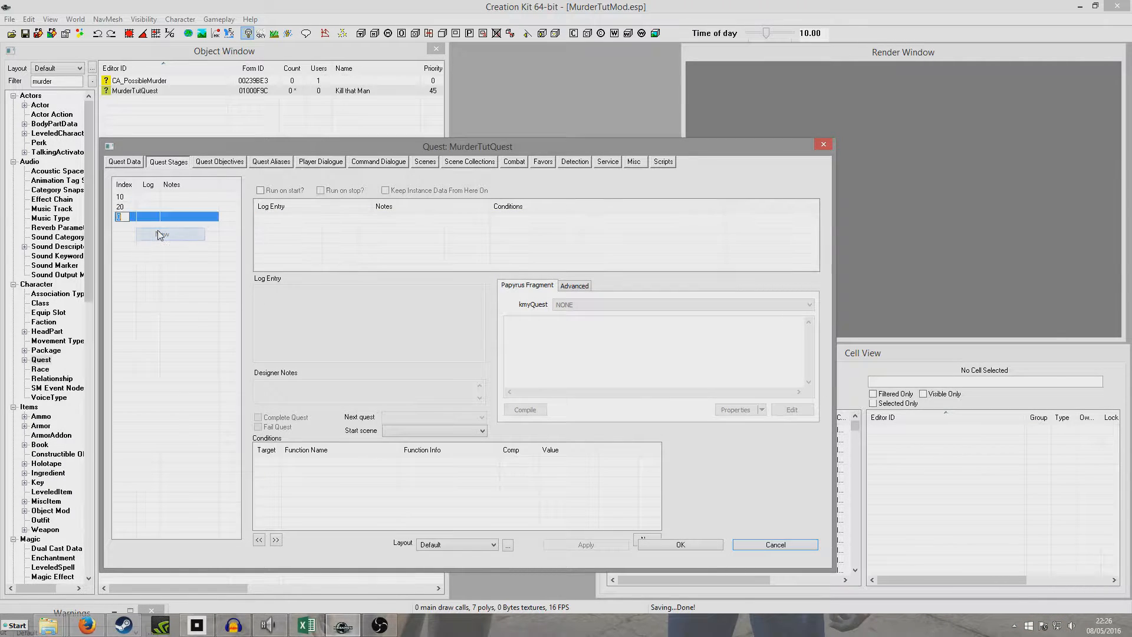
text(30)
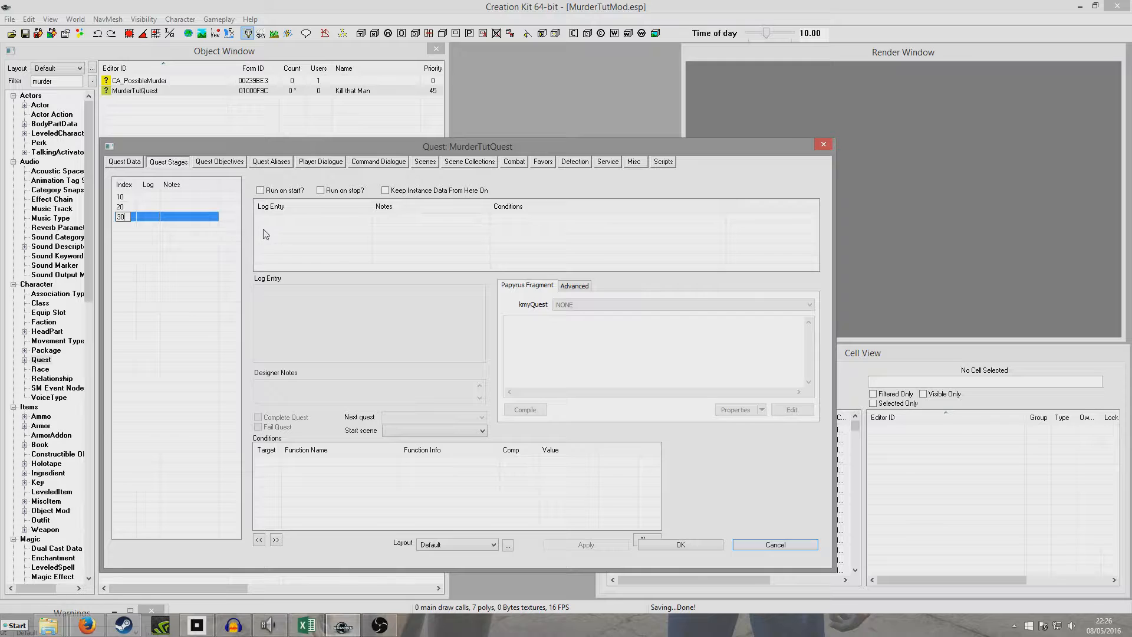
right_click(264, 230)
click(279, 235)
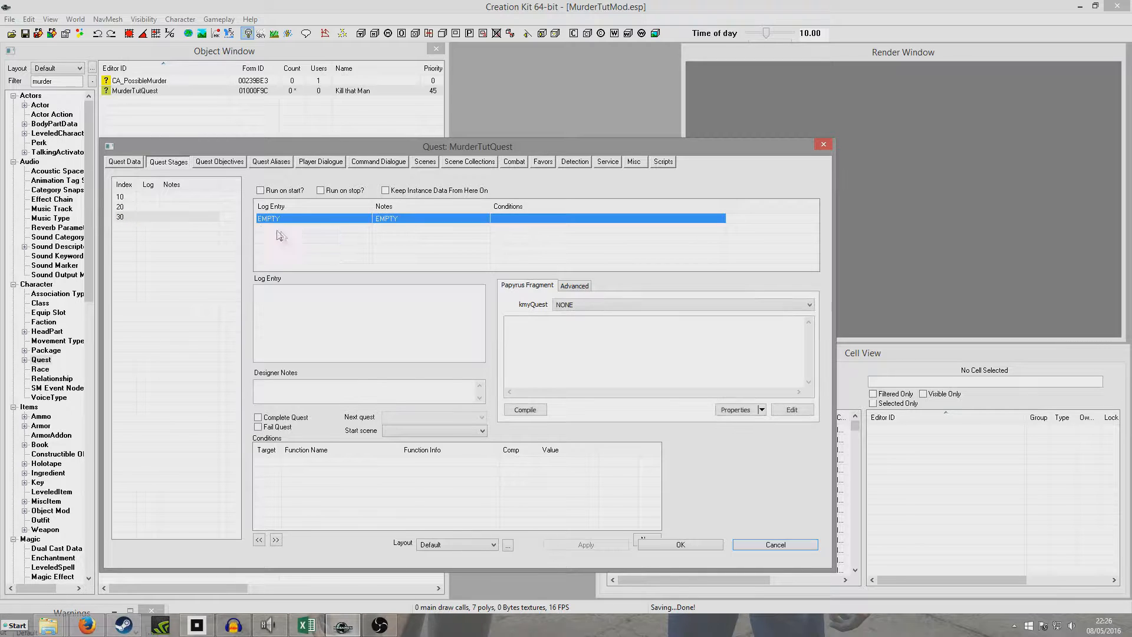
- Mark stage 30's log entry as completing the quest
click(170, 200)
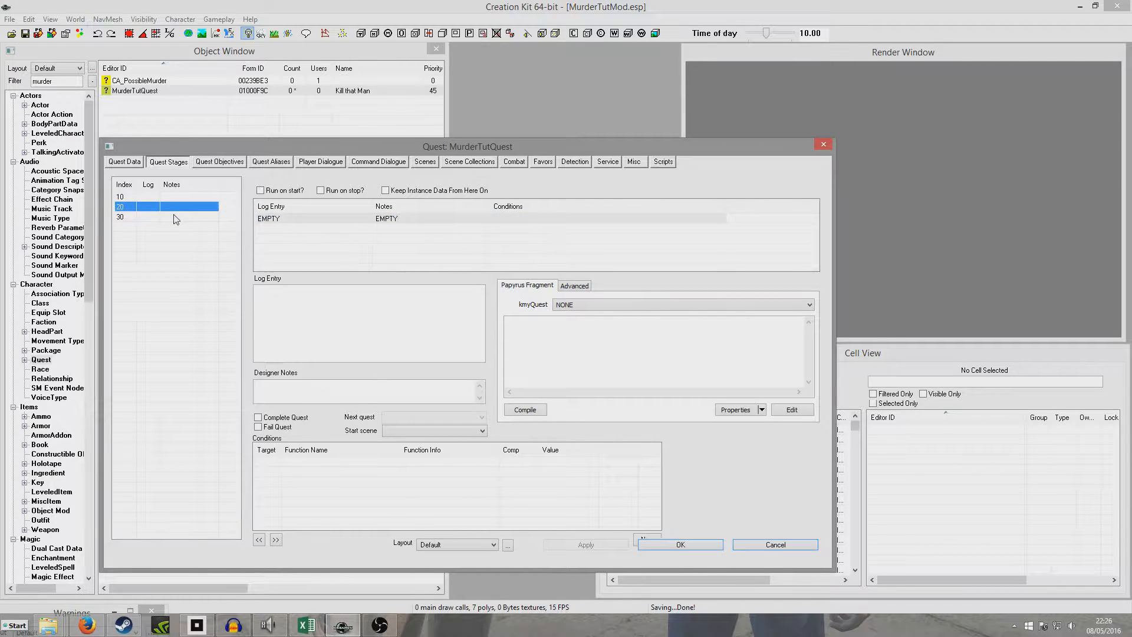
click(177, 217)
click(258, 417)
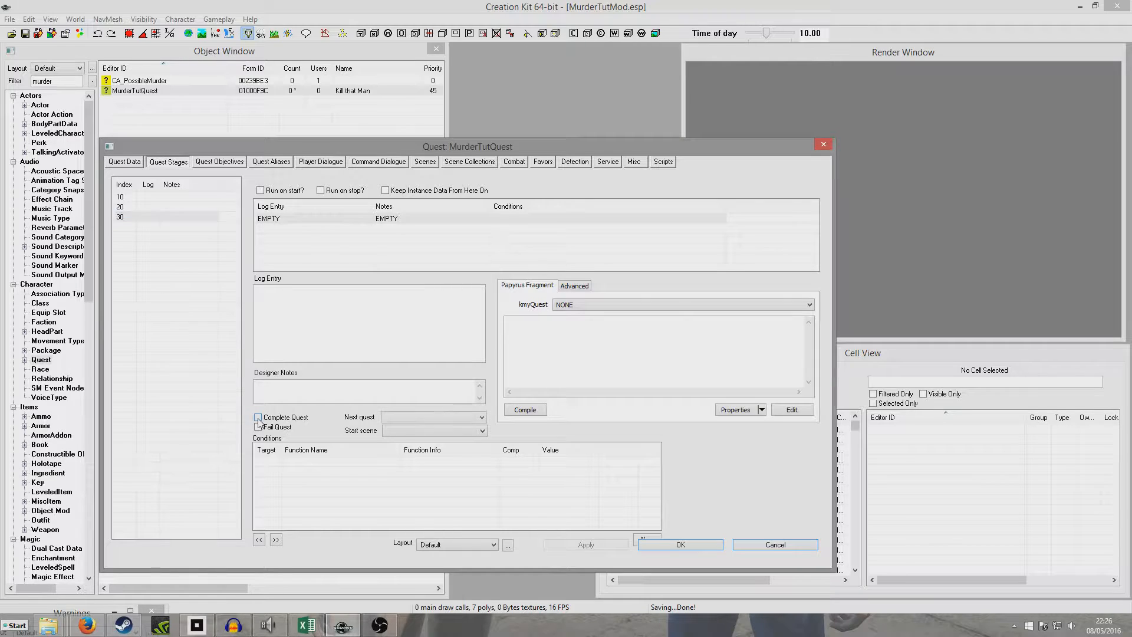
- Enter the designer note "We've been given the murder quest" for stage 10
click(191, 197)
click(303, 391)
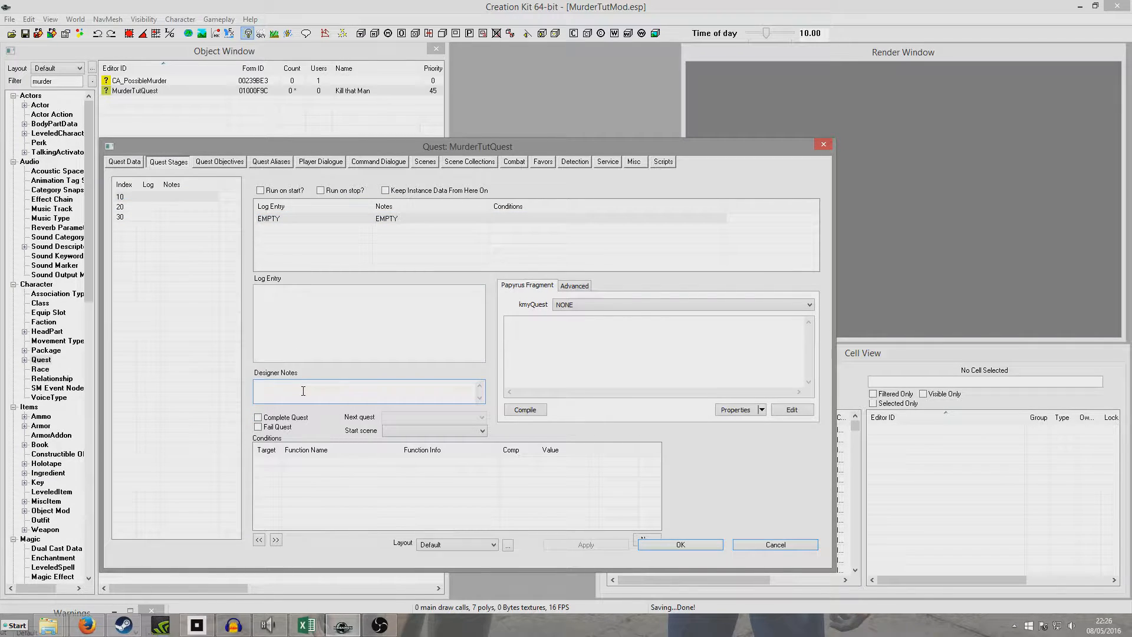
text(We;e been)
text(be)
text(en give)
text(n the murder quest)
- Add the Papyrus fragment SetObjectiveDisplayed(10, 1) to stage 10 and compile it
click(522, 340)
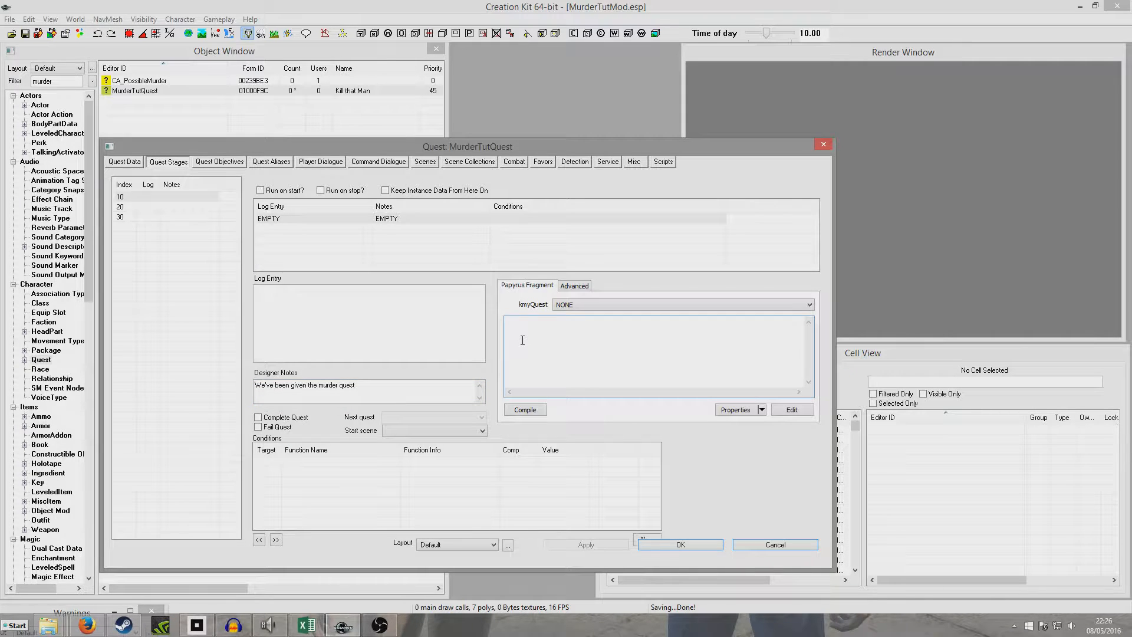
text(SetObjectiveDisplayed(10, 1)
click(537, 412)
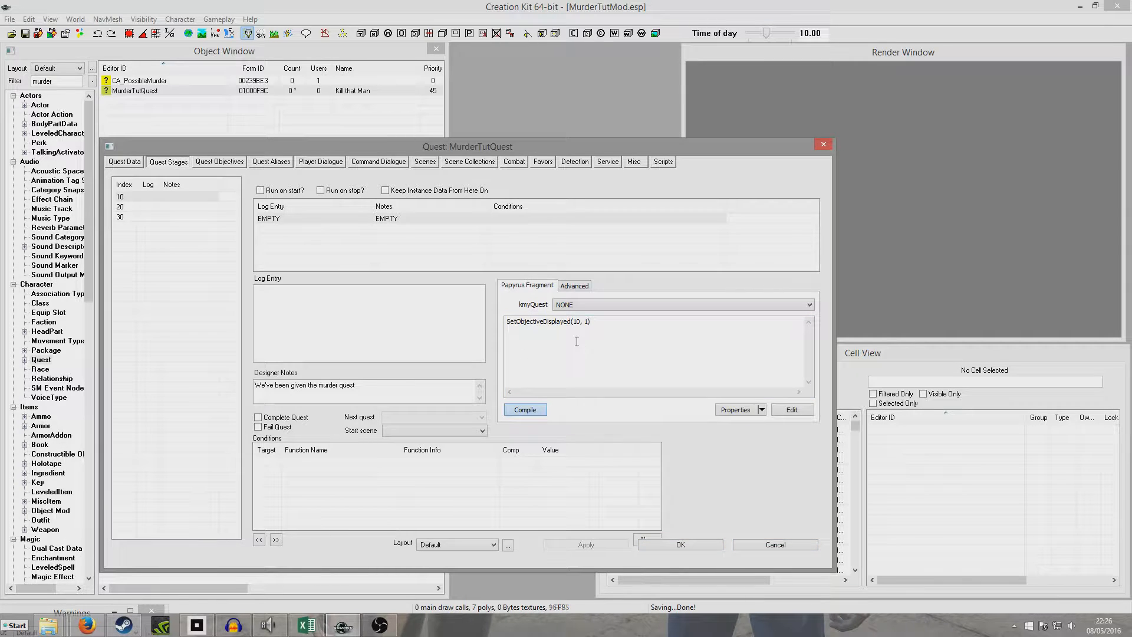
- Enter the designer note "We've killed the npc. Time to turn in the quest" for stage 20
click(167, 208)
click(319, 399)
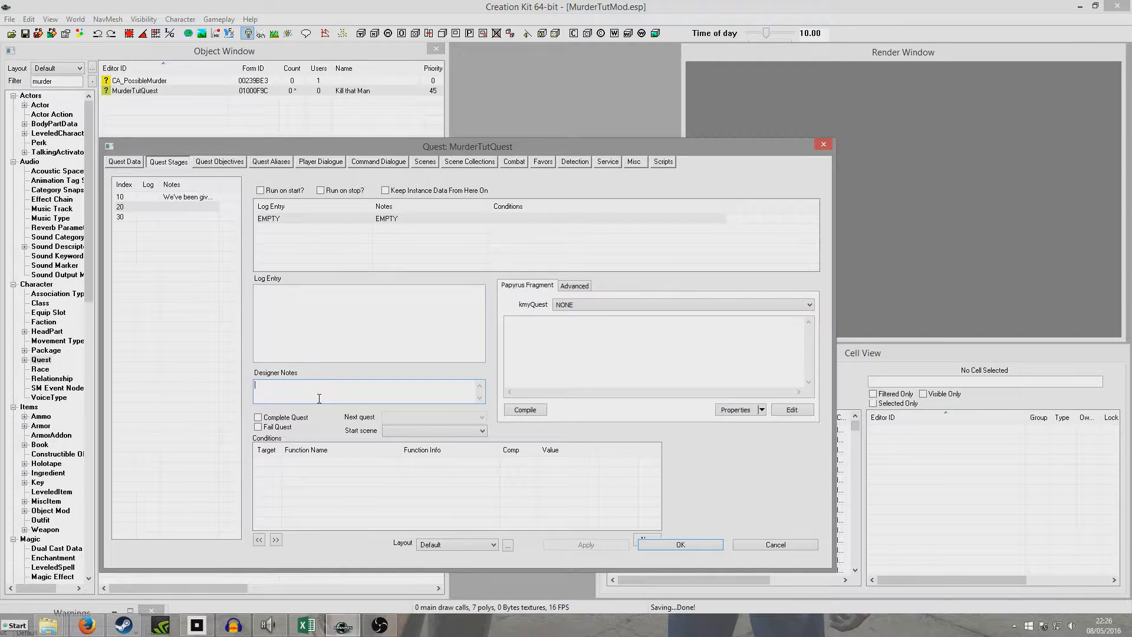
text(We've killed the npc. Time to turn in the quest)
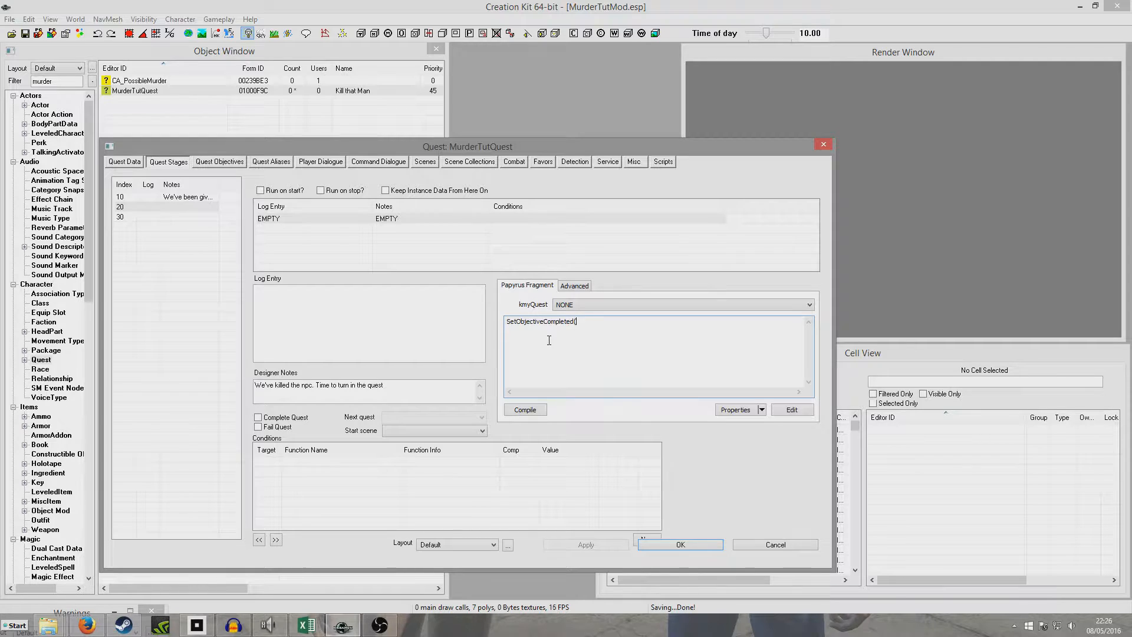
- Give stage 20 a Papyrus fragment with SetObjectiveCompleted(10, 1) and SetObjectiveDisplayed(20, 1) on separate lines, and compile it
text())
key(Return)
text(SetObjective)
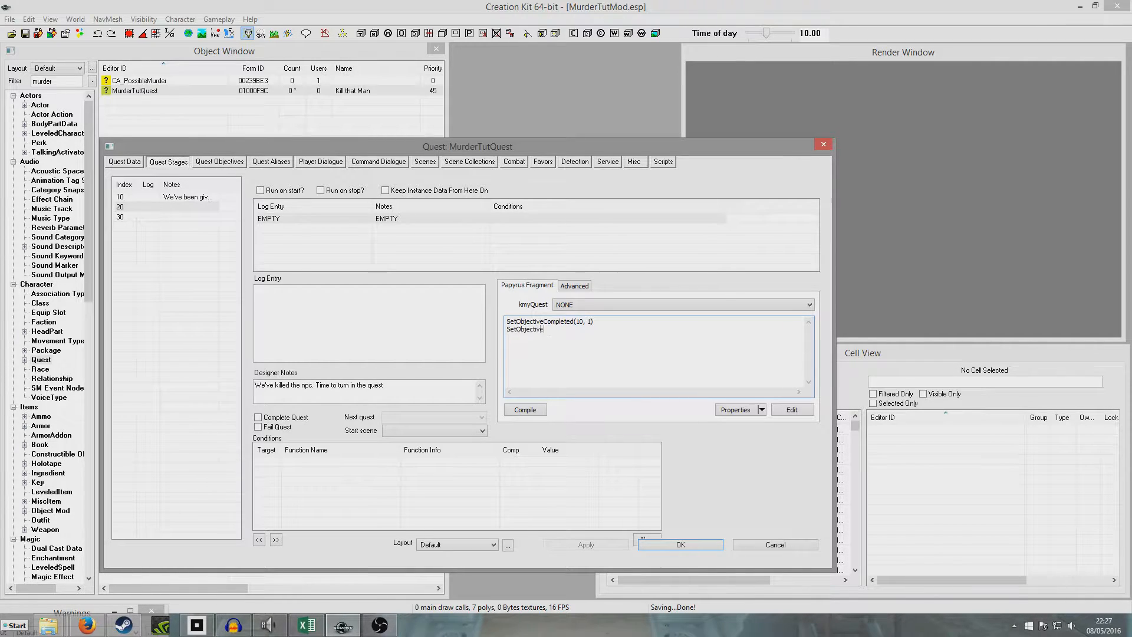
text(Displayed(20, 1)
click(532, 411)
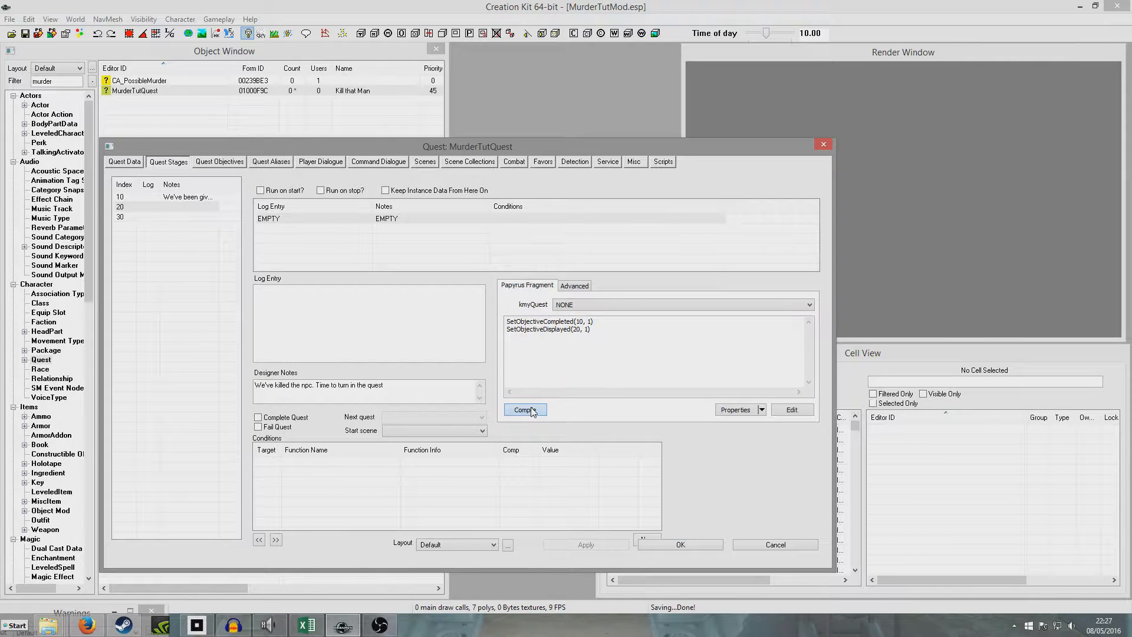
- Enter the designer note "We're done" for stage 30 and look back over stages 20 and 10
click(196, 217)
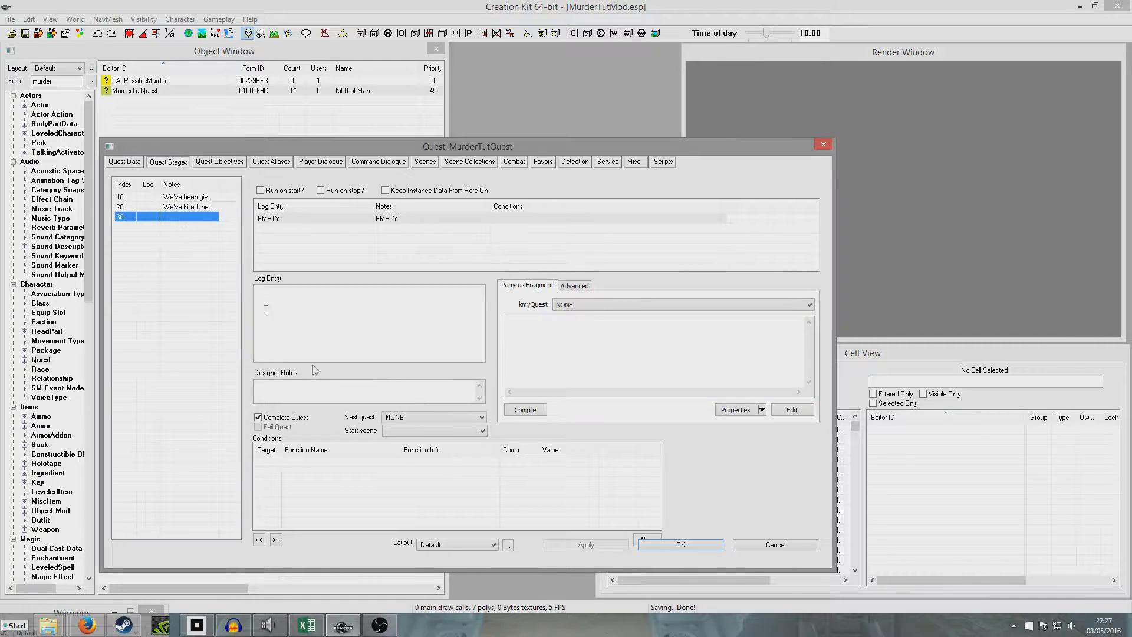
click(306, 392)
text(We're done)
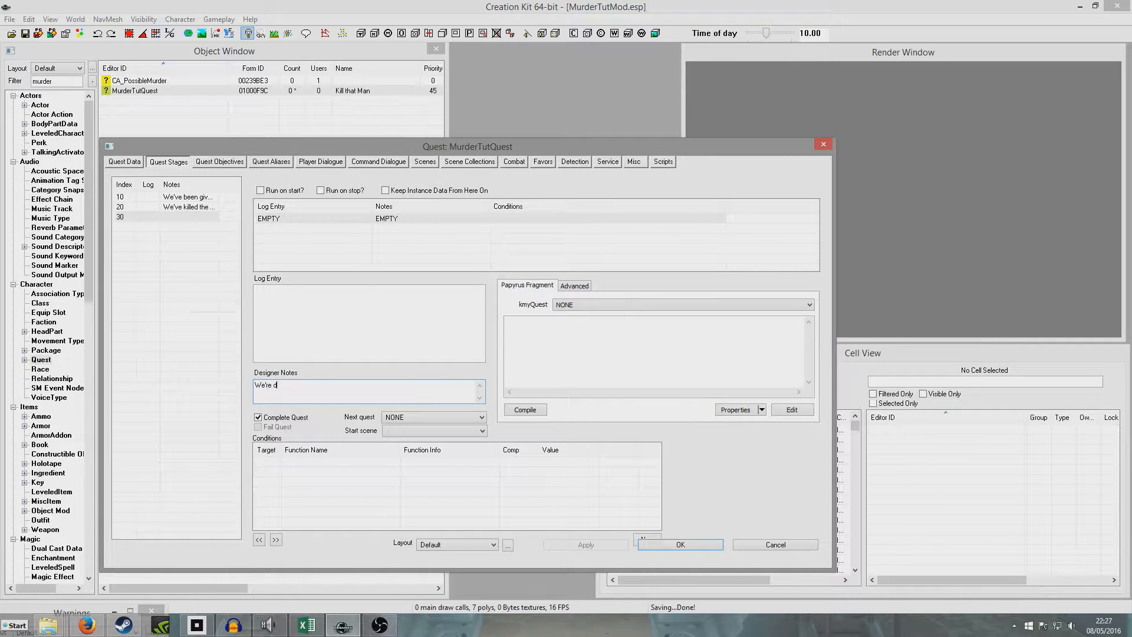
click(191, 207)
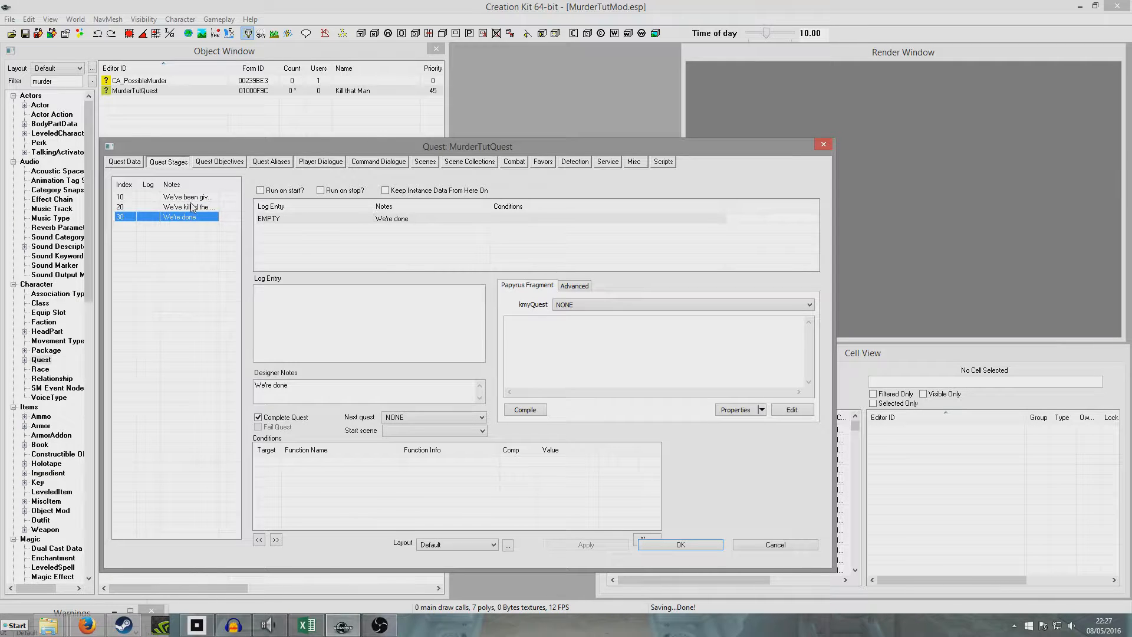
click(192, 197)
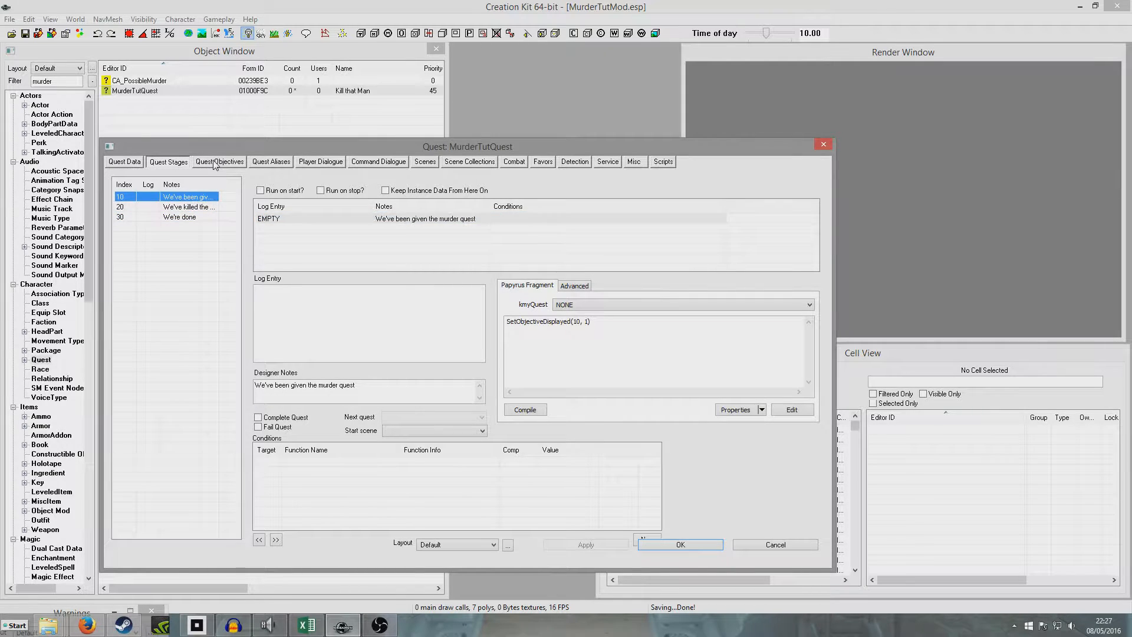
- Add a quest objective with index 10 and the display text "Kill the man"
click(219, 162)
right_click(147, 199)
click(168, 204)
double_click(167, 264)
text(10)
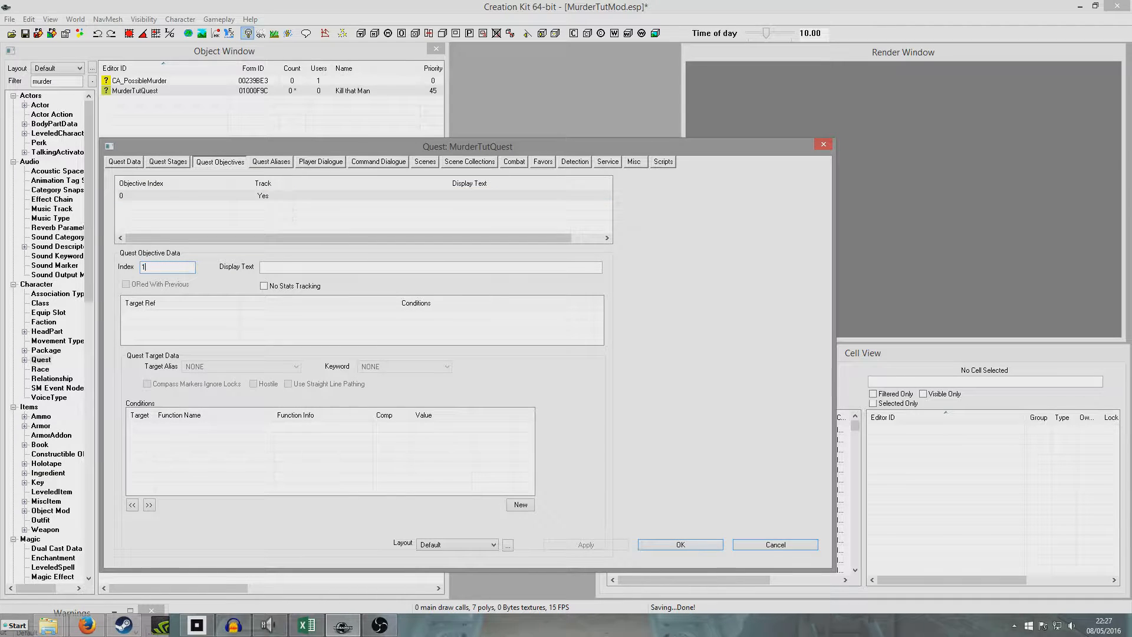
click(281, 270)
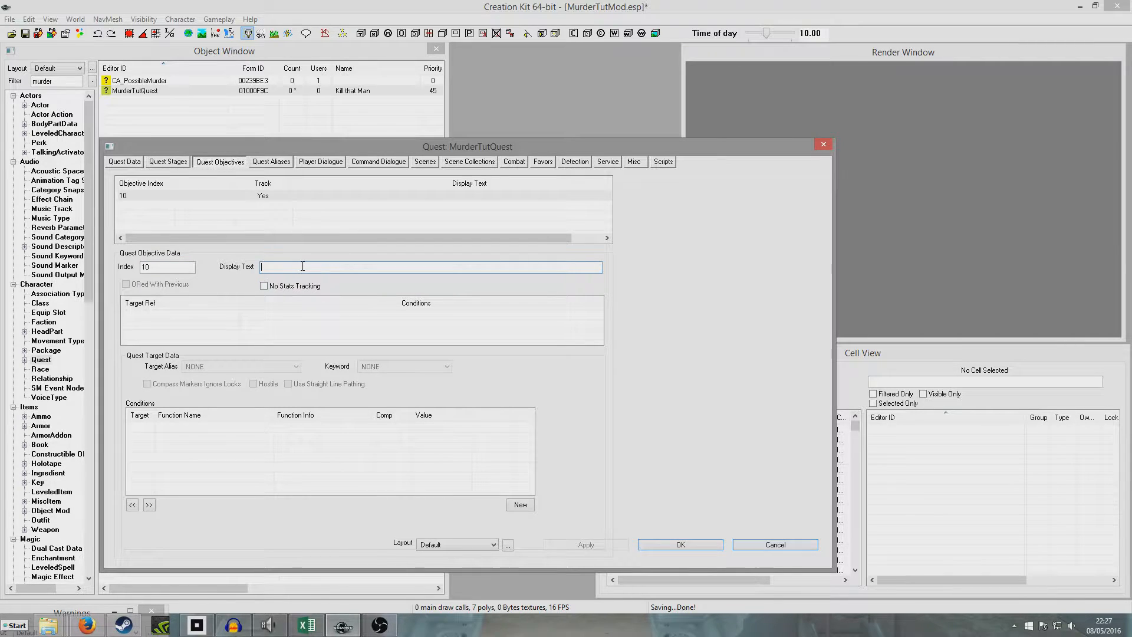
text(Kill the man)
- Add a target to objective 10 that points to the MurderVictim alias
right_click(245, 326)
click(263, 331)
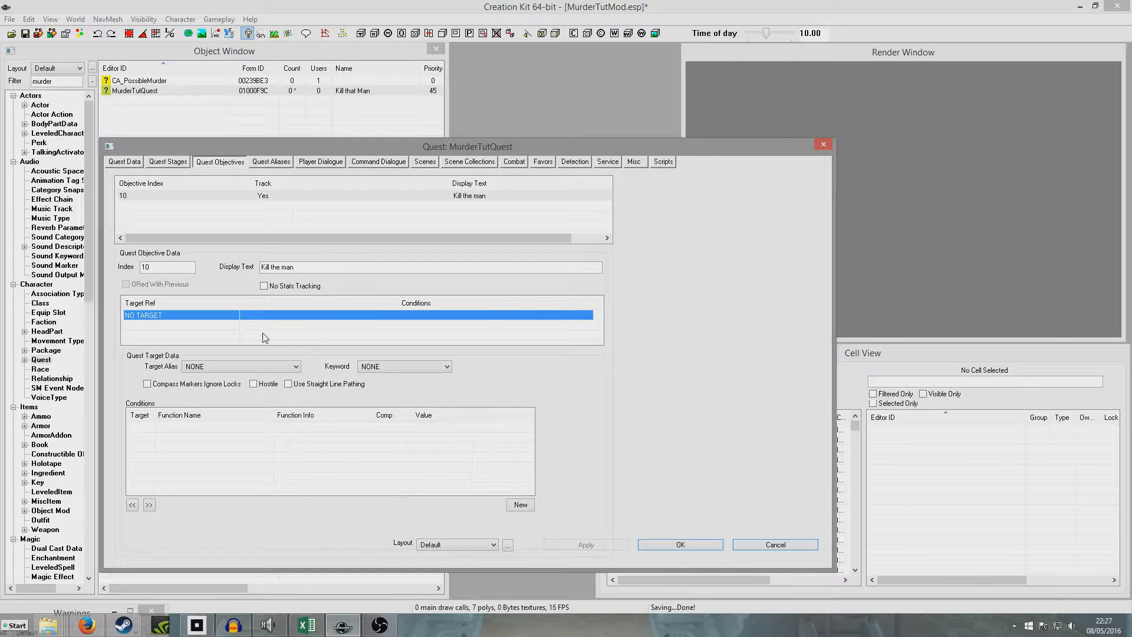
click(246, 366)
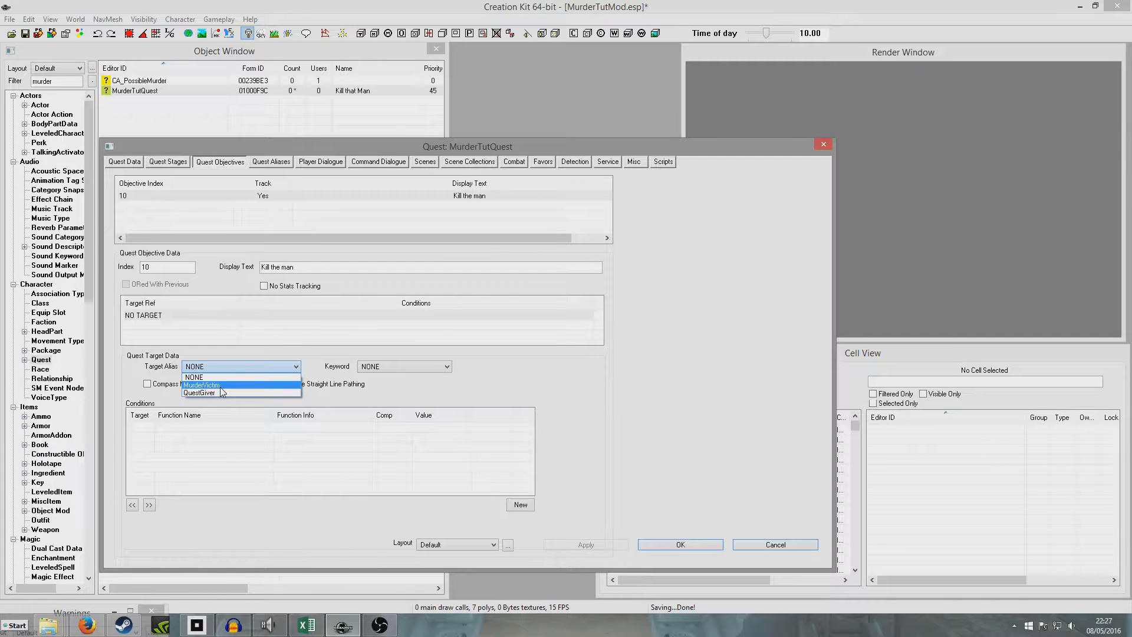
click(221, 387)
click(241, 339)
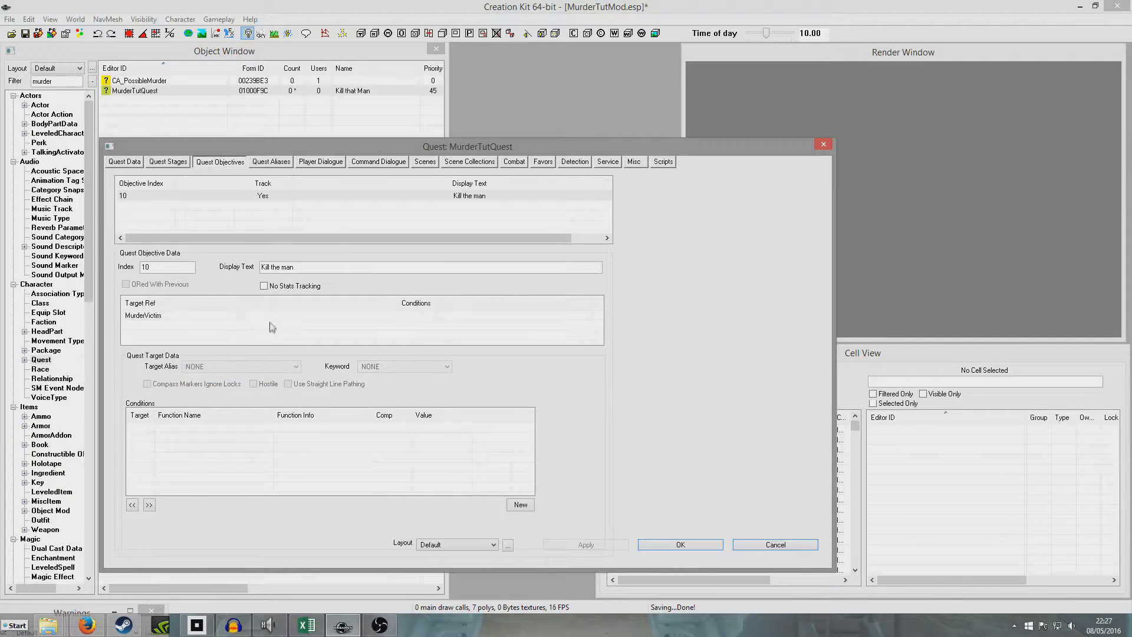
click(192, 320)
- Add a second quest objective with index 20 and the display text "Return to the first man"
right_click(137, 213)
click(172, 222)
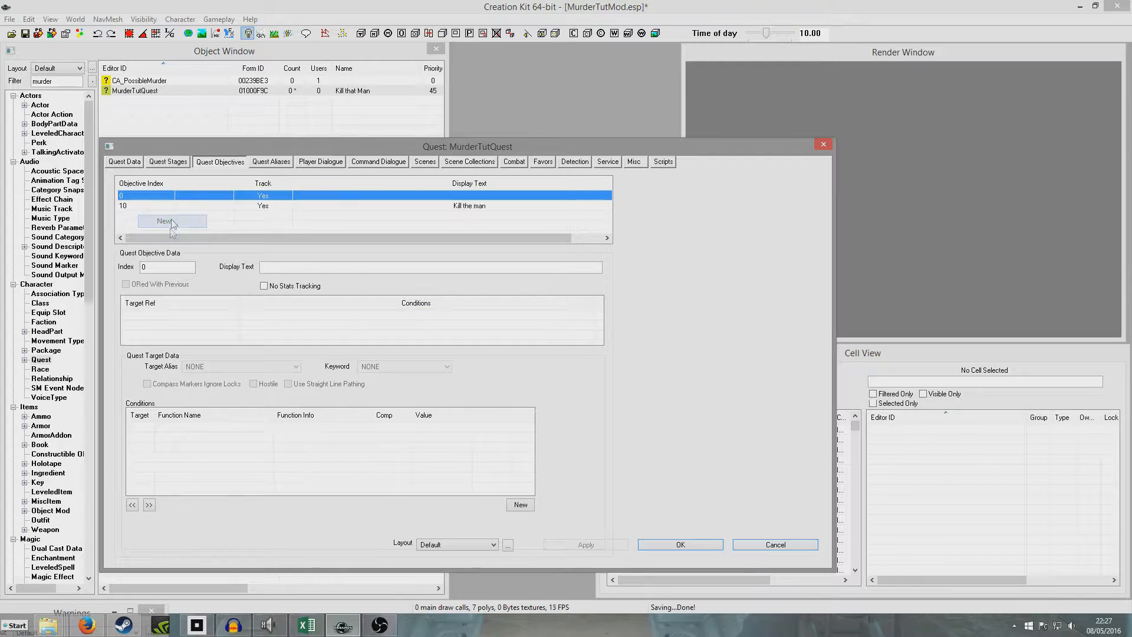
click(155, 271)
text(20)
click(280, 266)
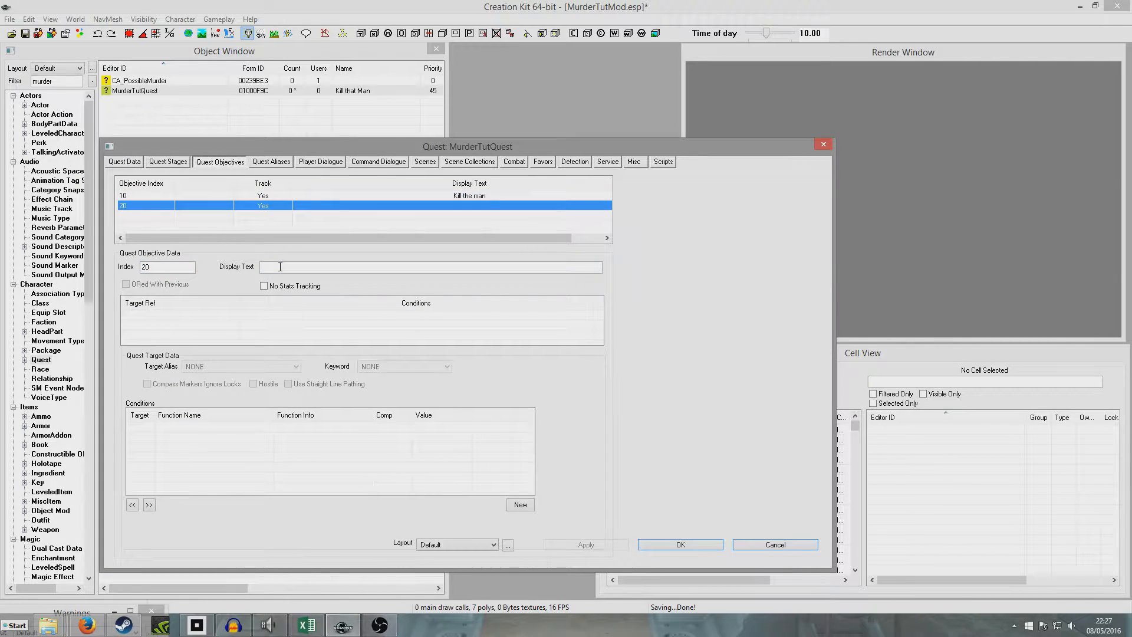
click(280, 267)
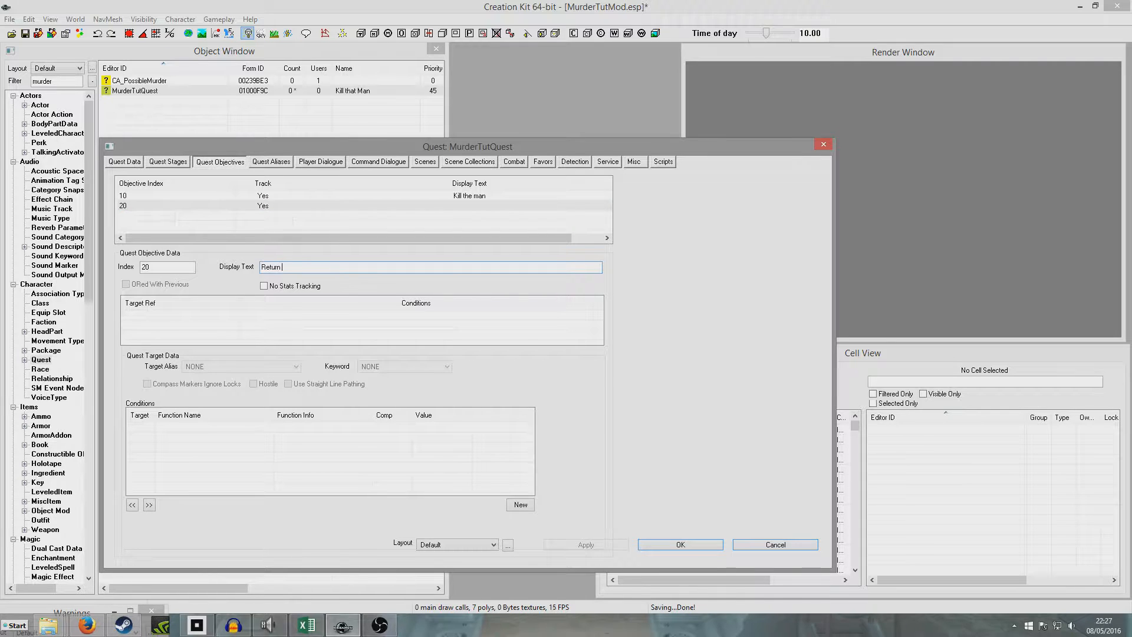
text(Return to the first man)
- Add a target pointing to the QuestGiver alias to objective 20, and save the quest and the plugin
right_click(183, 331)
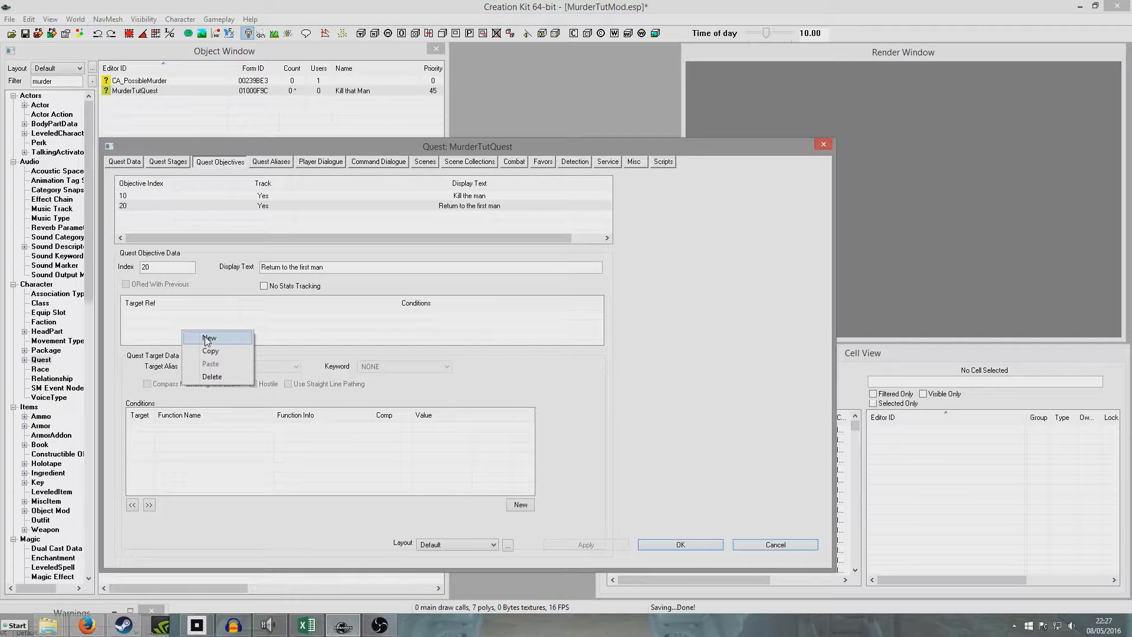
click(194, 336)
click(227, 366)
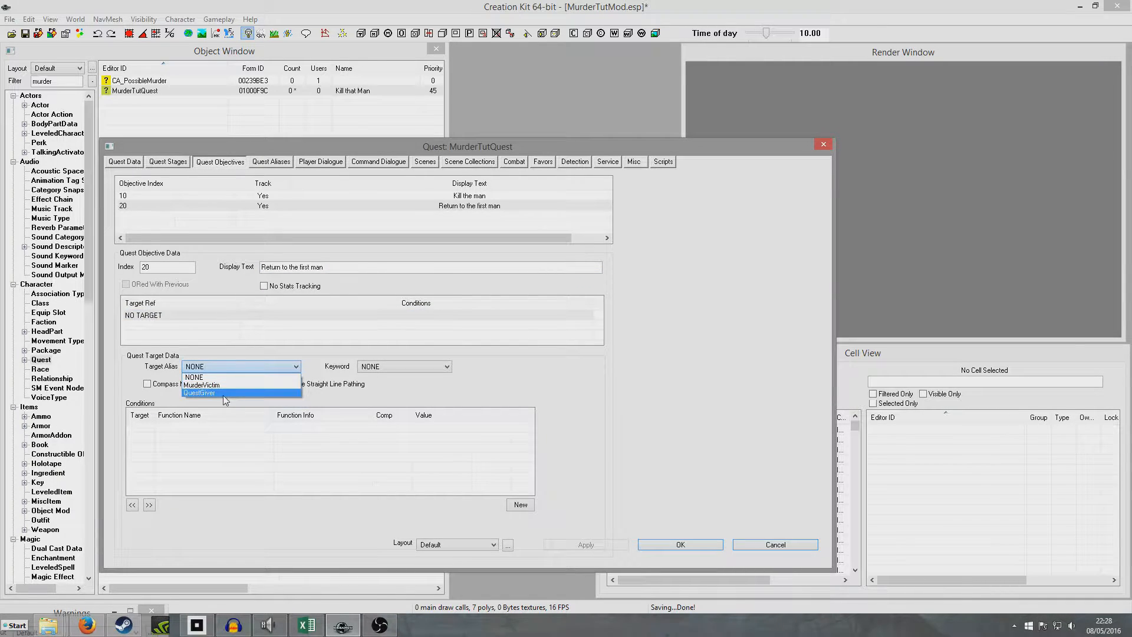
click(221, 392)
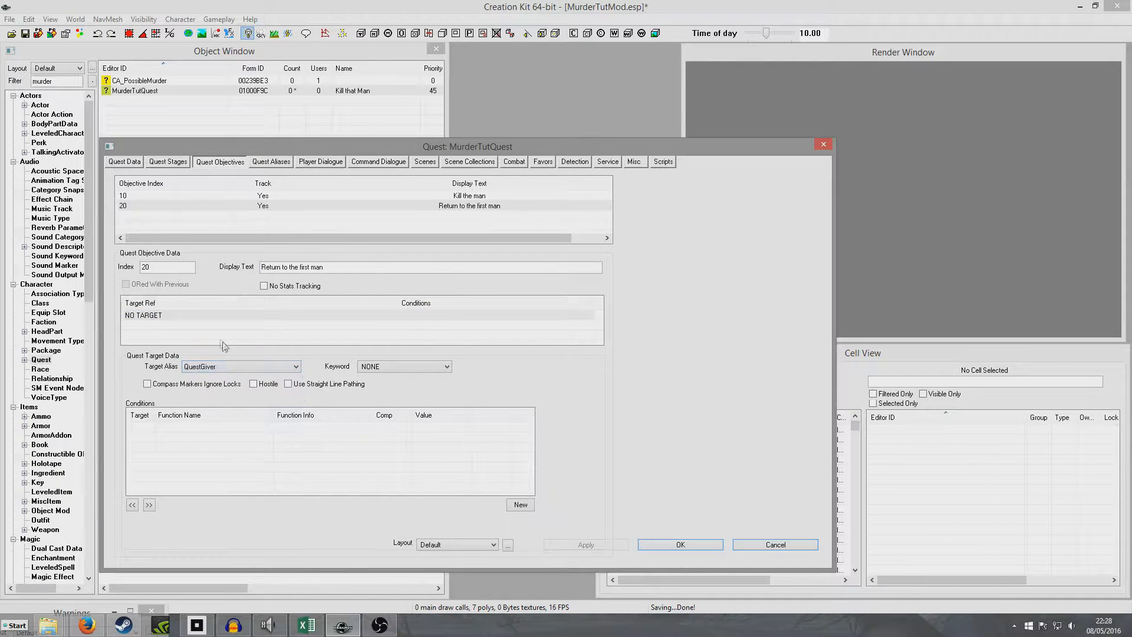
click(264, 205)
click(263, 195)
click(265, 227)
click(680, 545)
key(ctrl+s)
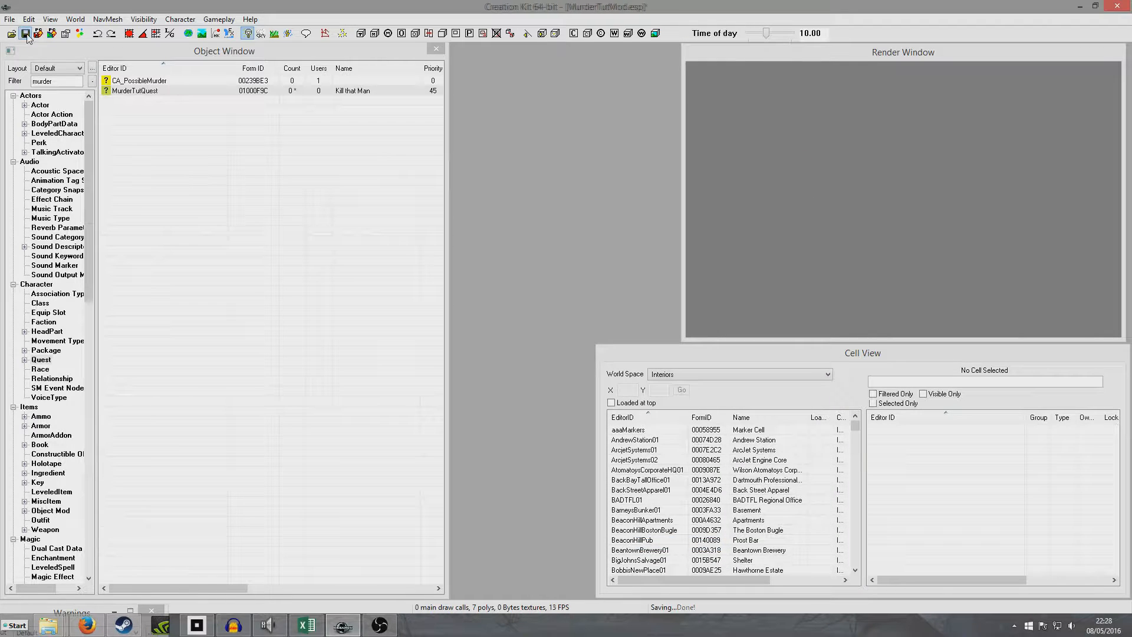
- Place the Quest Giver actor MurderTutNPC01 in the AbernathyFarmExt cell of the Commonwealth world space and drop it onto the ground
click(730, 374)
click(713, 400)
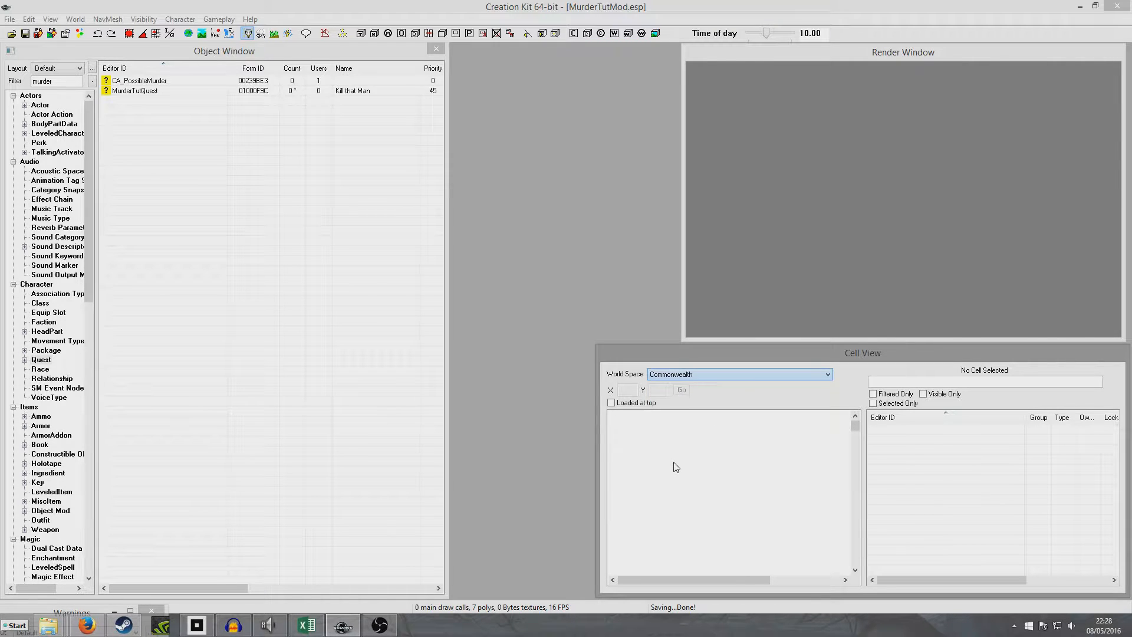
click(112, 81)
drag(112, 81, 869, 215)
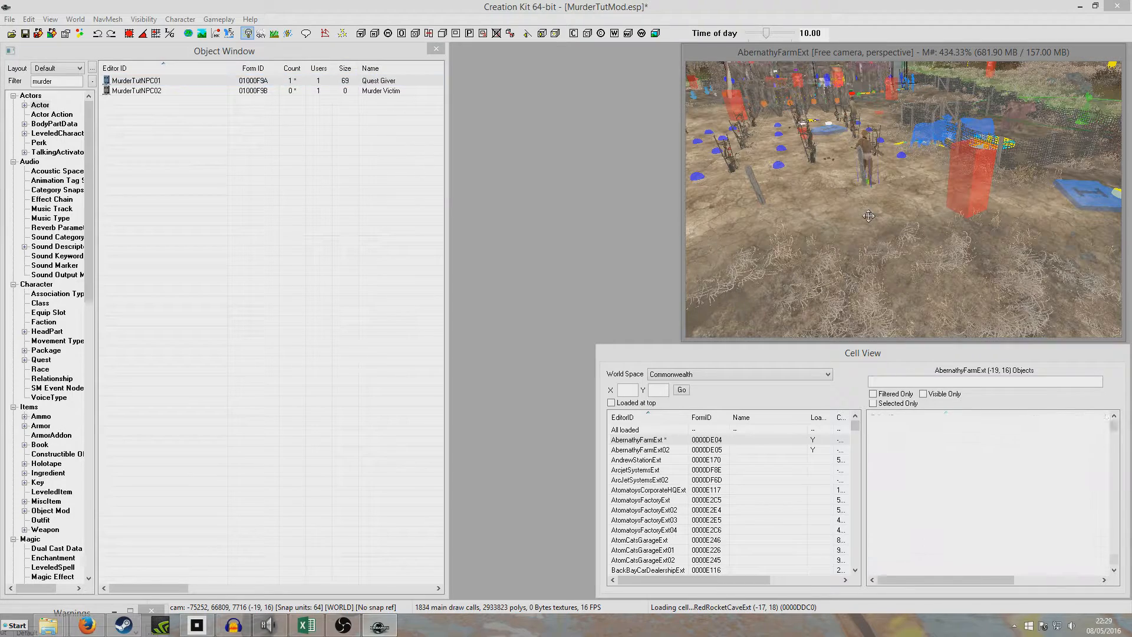
drag(864, 152, 804, 86)
key(z)
key(f)
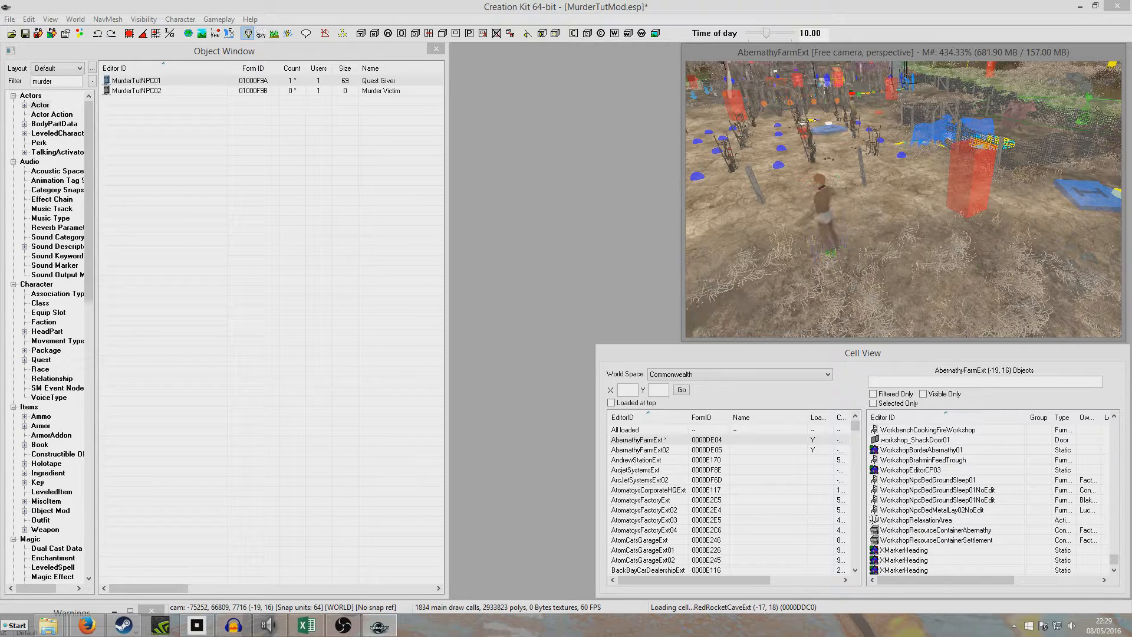
- Place the Murder Victim actor MurderTutNPC02 beside the Quest Giver, turn it to face the same way and drop it onto the ground
click(132, 91)
drag(133, 96, 956, 224)
right_drag(956, 224, 979, 157)
right_click(957, 184)
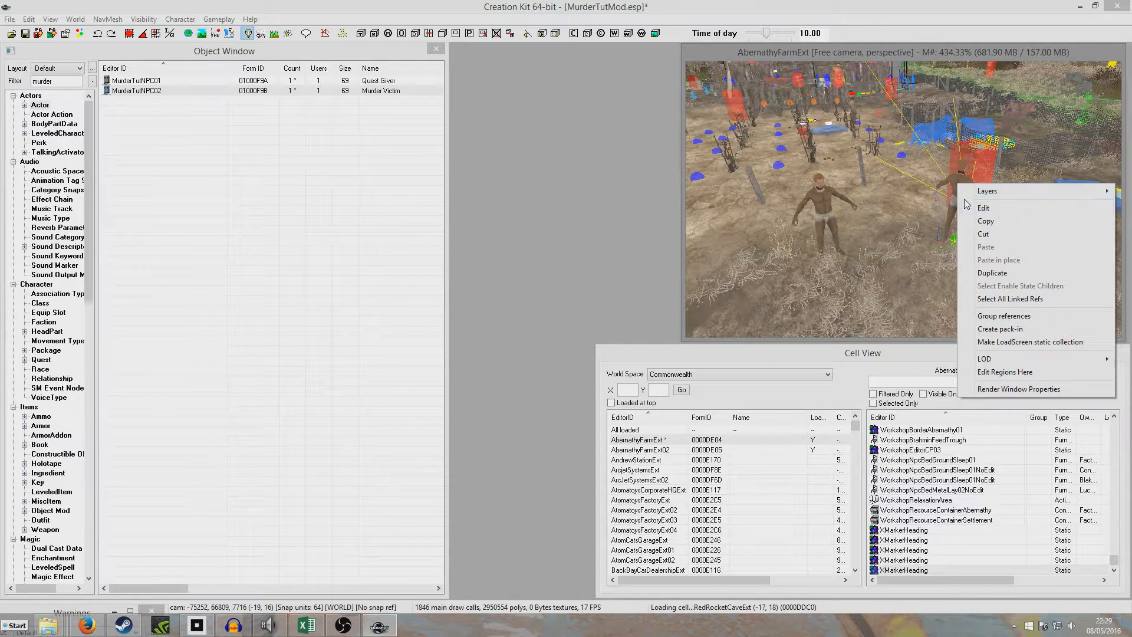
click(952, 195)
click(967, 208)
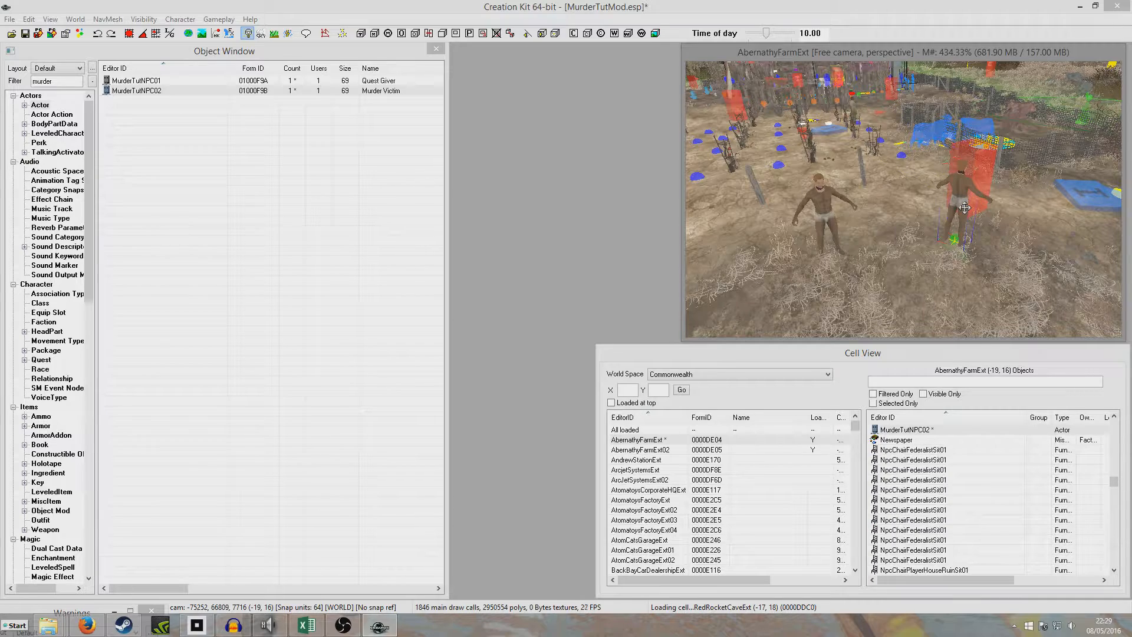
right_drag(967, 206, 971, 168)
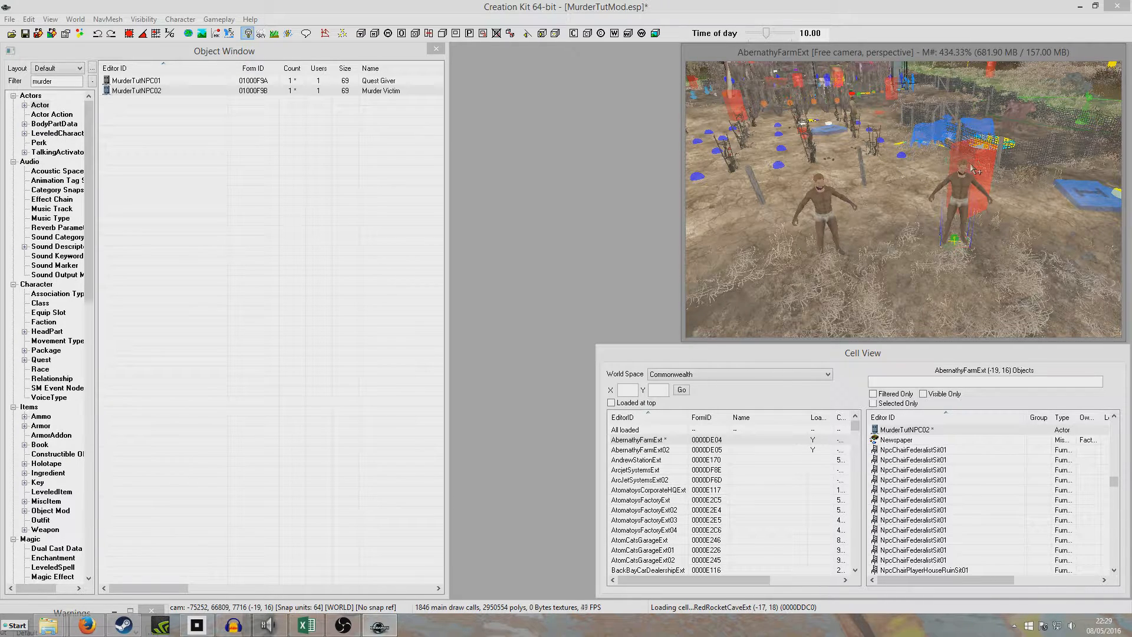
key(f)
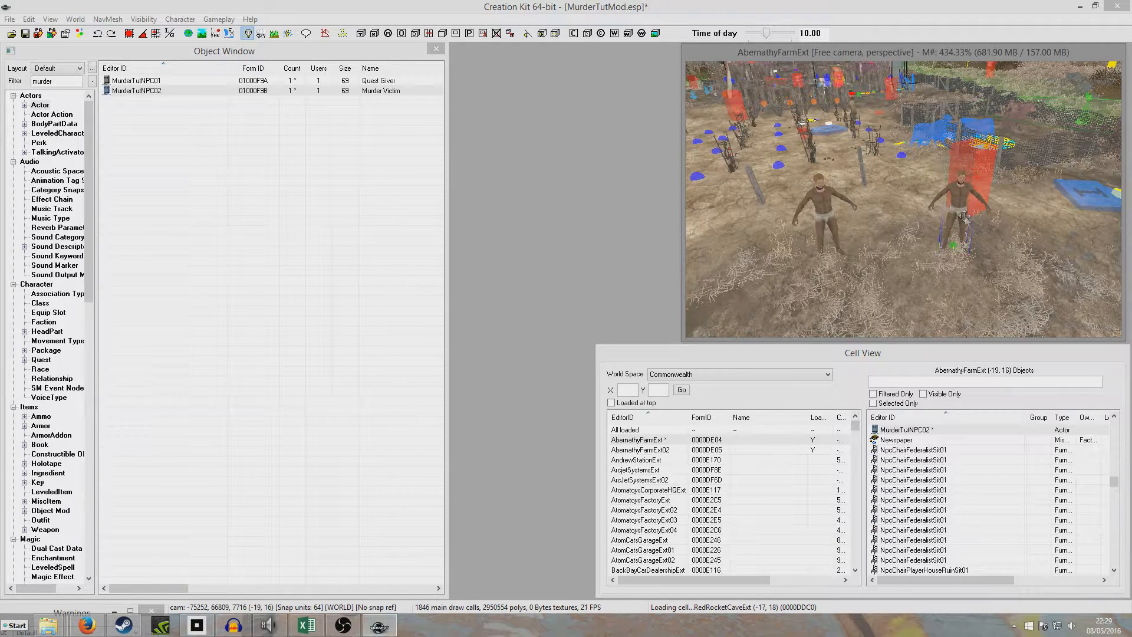
- Give the placed Murder Victim the reference ID MurderNPCRef, make it initially disabled, and save the plugin
double_click(964, 215)
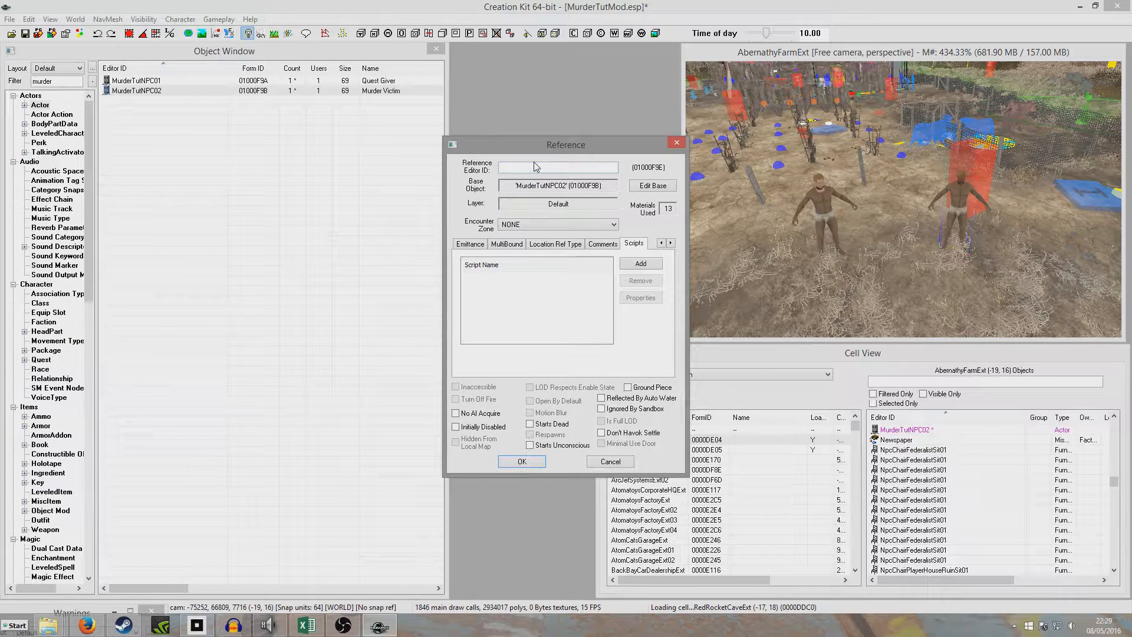
click(548, 166)
click(456, 425)
click(522, 460)
click(24, 34)
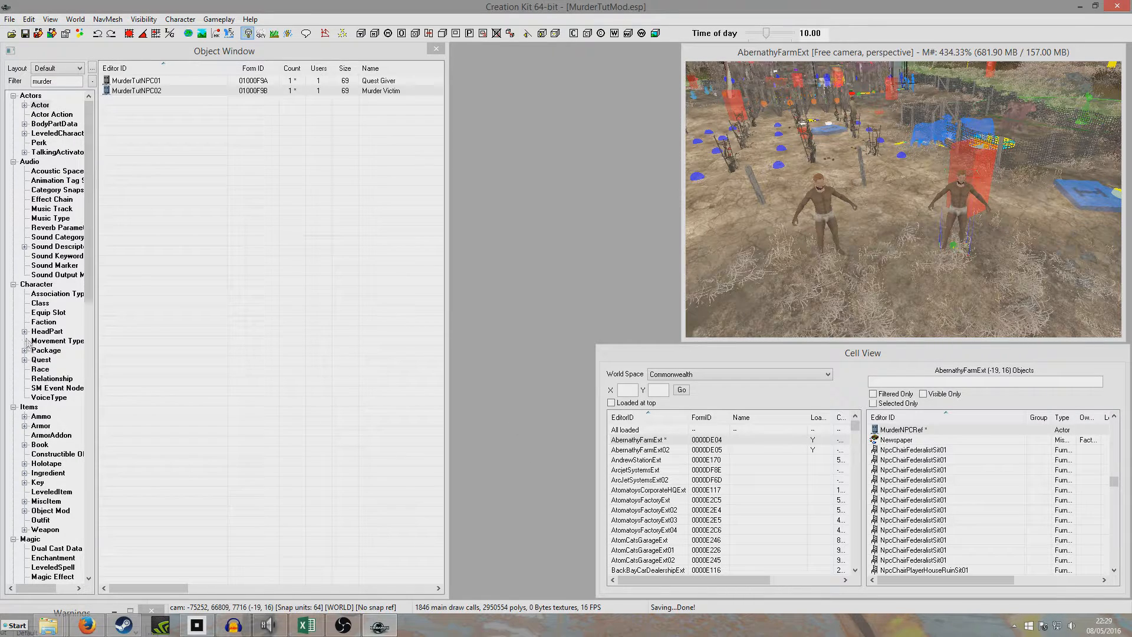
- Filter the quests by "murder" and open the stages of MurderTutQuest
click(40, 360)
double_click(140, 92)
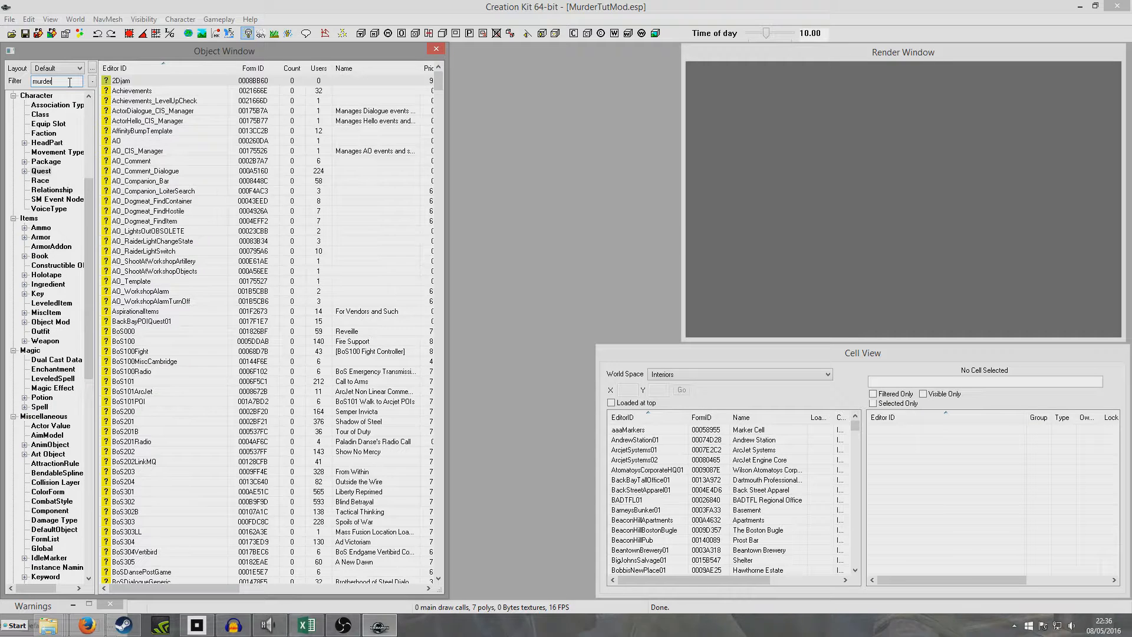
text(r)
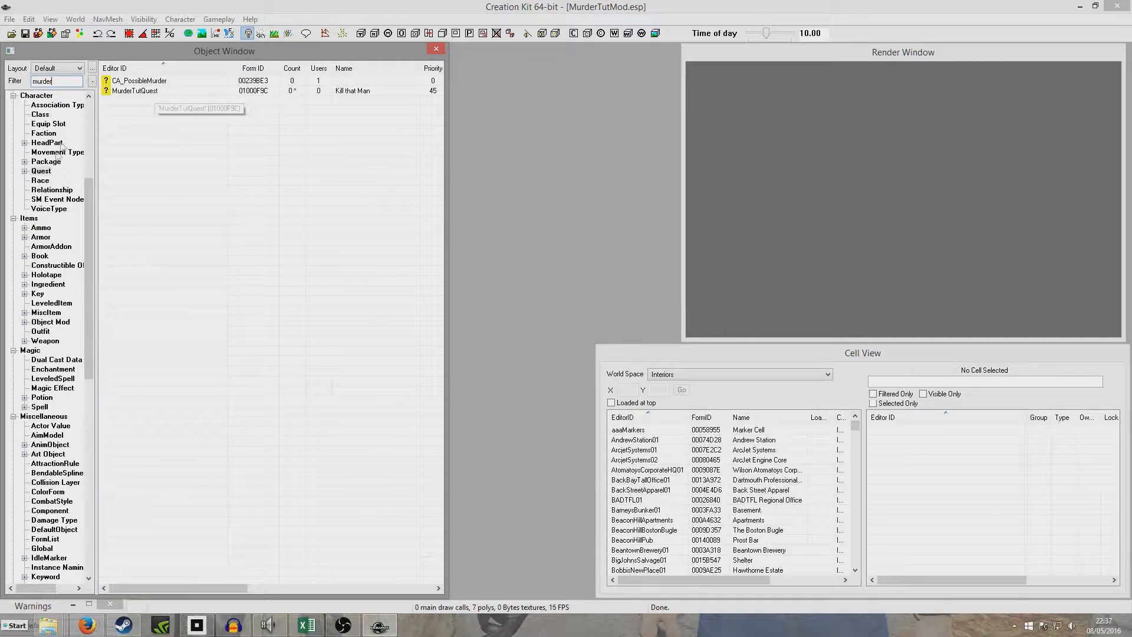
drag(91, 184, 90, 155)
click(36, 105)
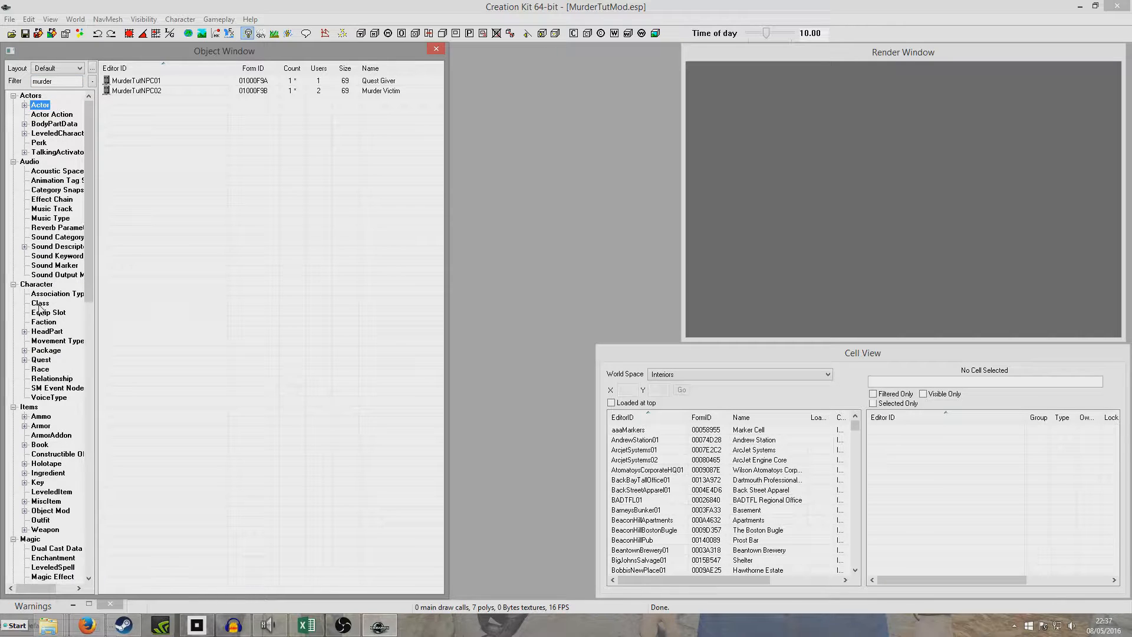
click(42, 360)
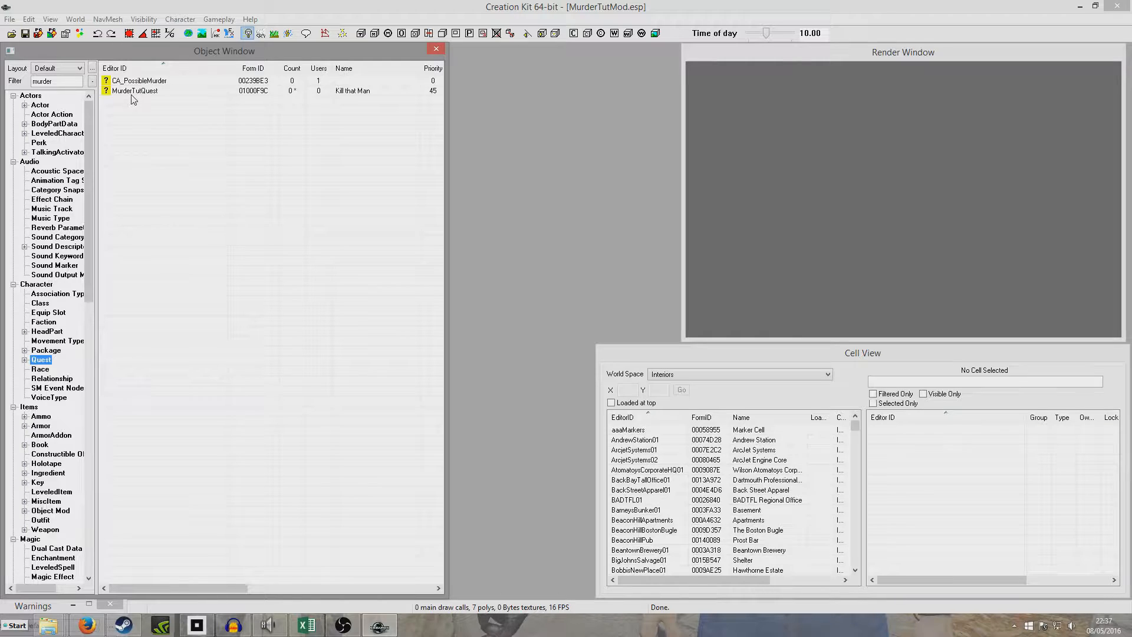
double_click(131, 94)
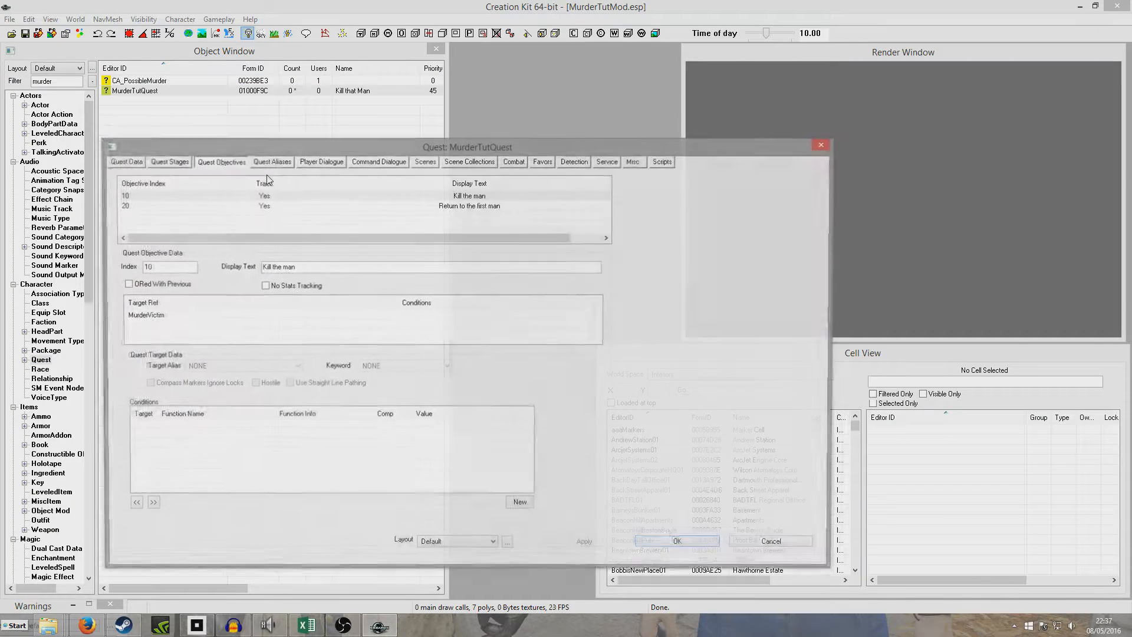
click(177, 165)
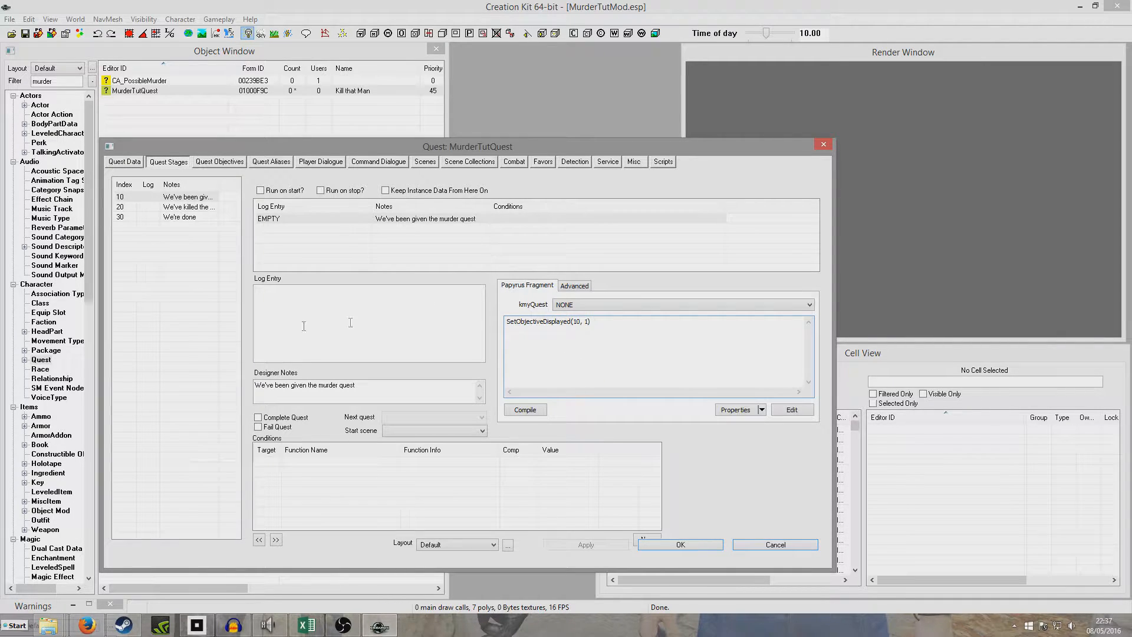
- Add a ReferenceAlias property named MurderVictim to the quest's fragment script, pointing to the MurderVictim alias of MurderTutQuest
click(741, 410)
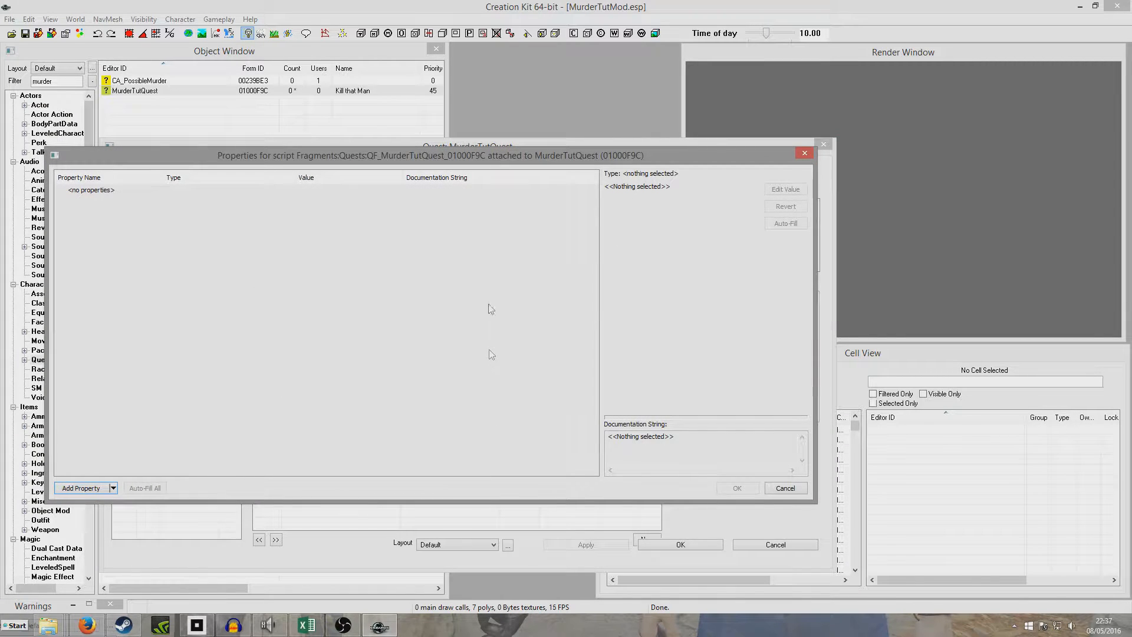
drag(476, 163, 500, 174)
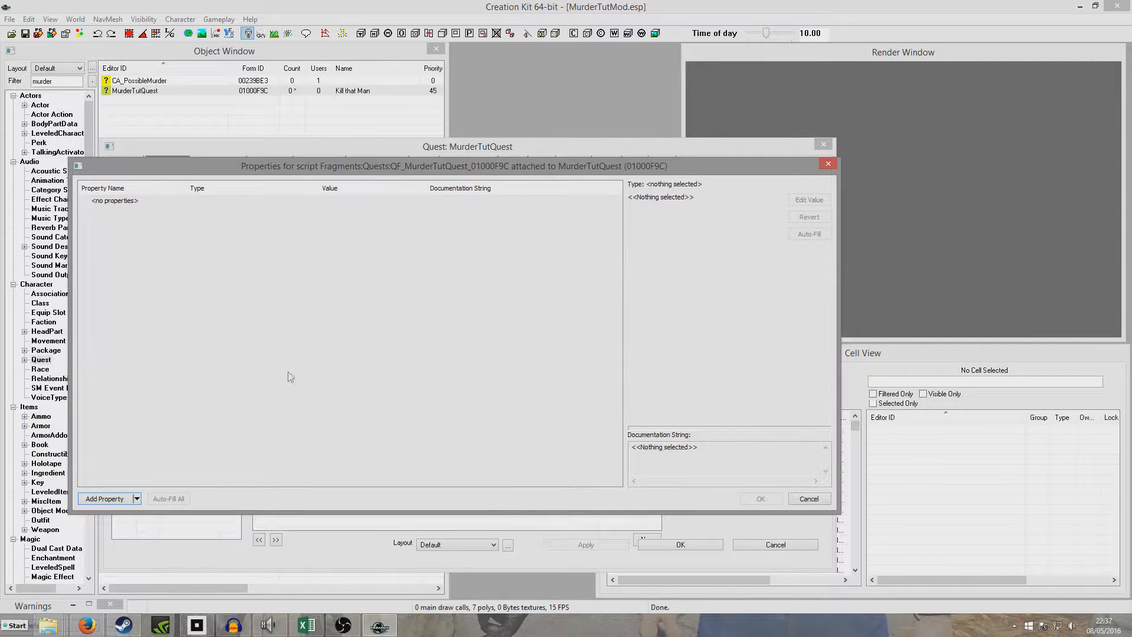
click(101, 499)
click(205, 206)
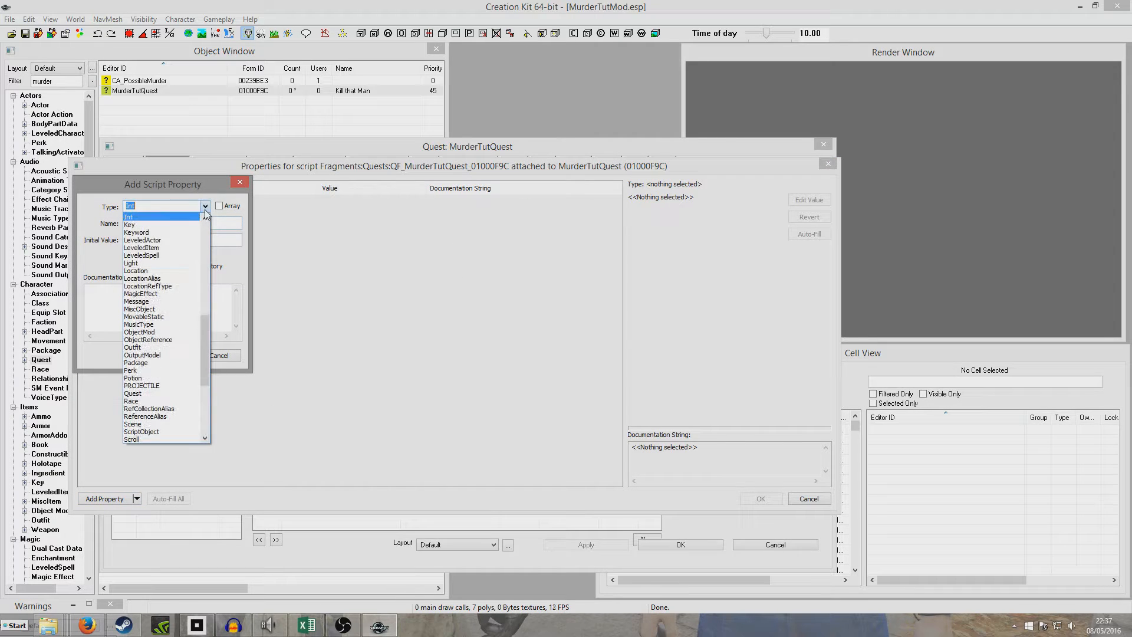
click(171, 416)
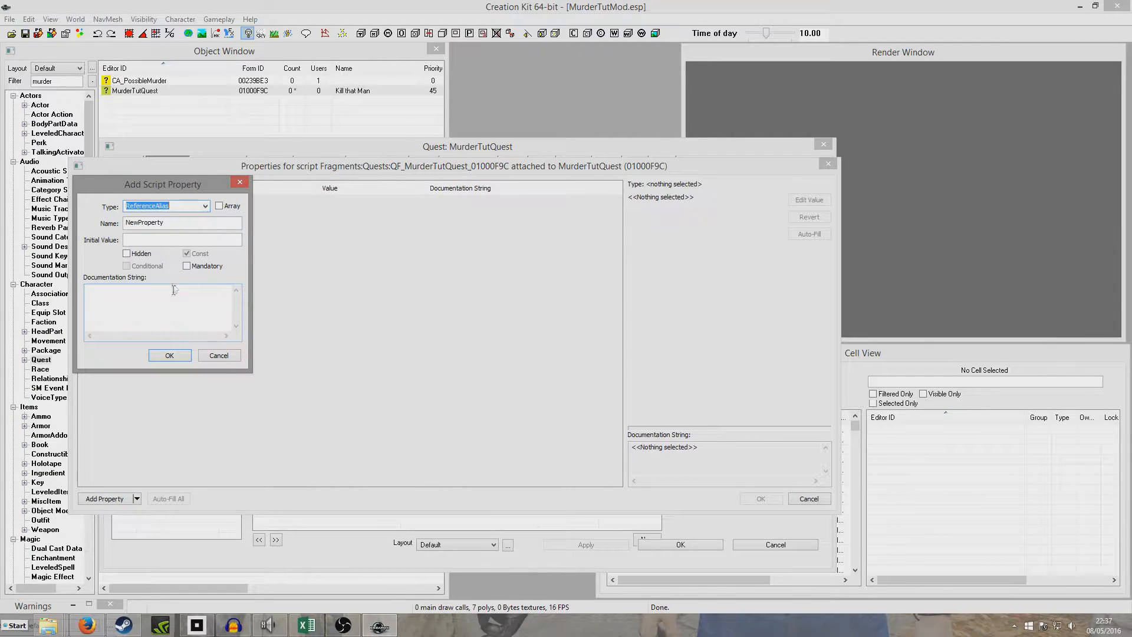
key(Tab)
text(Mur)
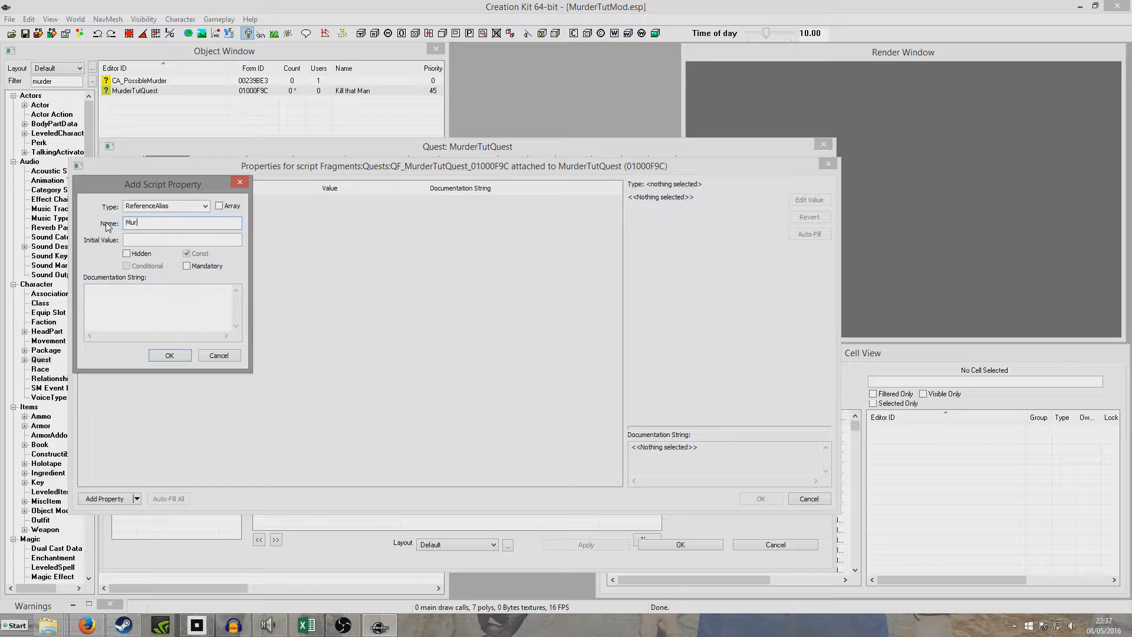
text(derVictim)
key(Return)
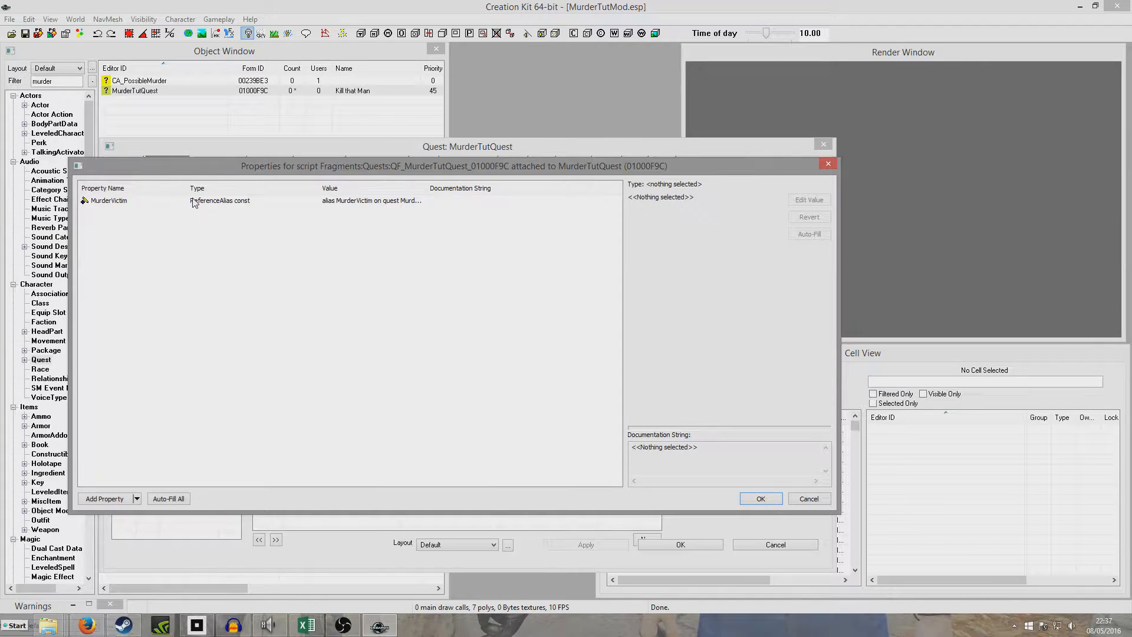
click(110, 201)
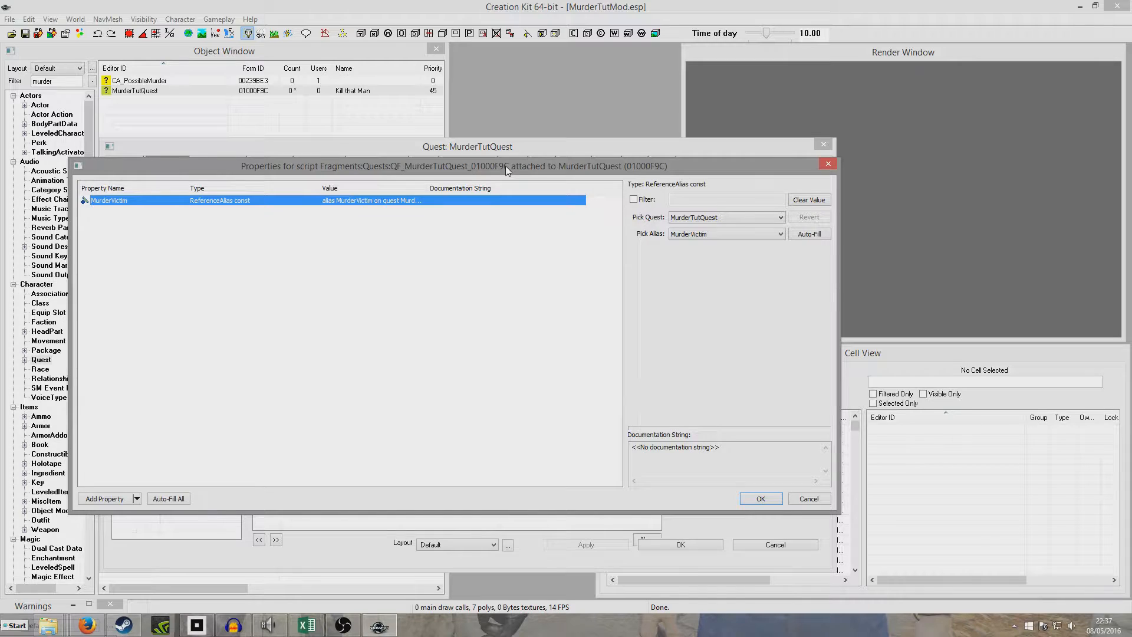
drag(505, 165, 535, 165)
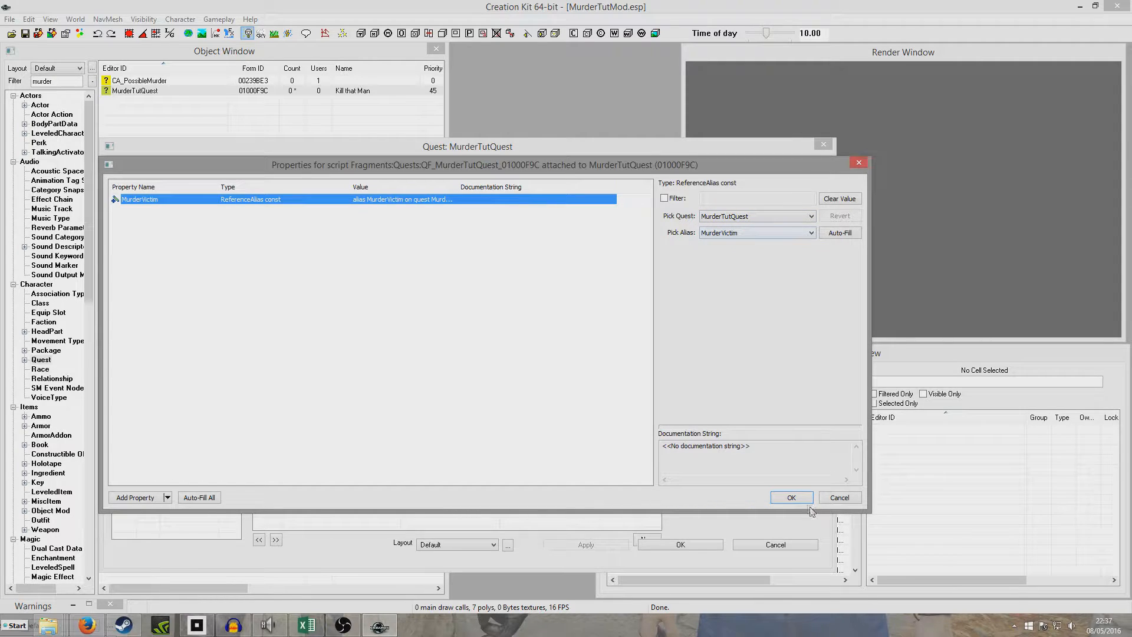
click(791, 497)
- Add the line MurderVictim.GetActorRef().Enable() to the stage 10 script fragment and compile it
click(607, 326)
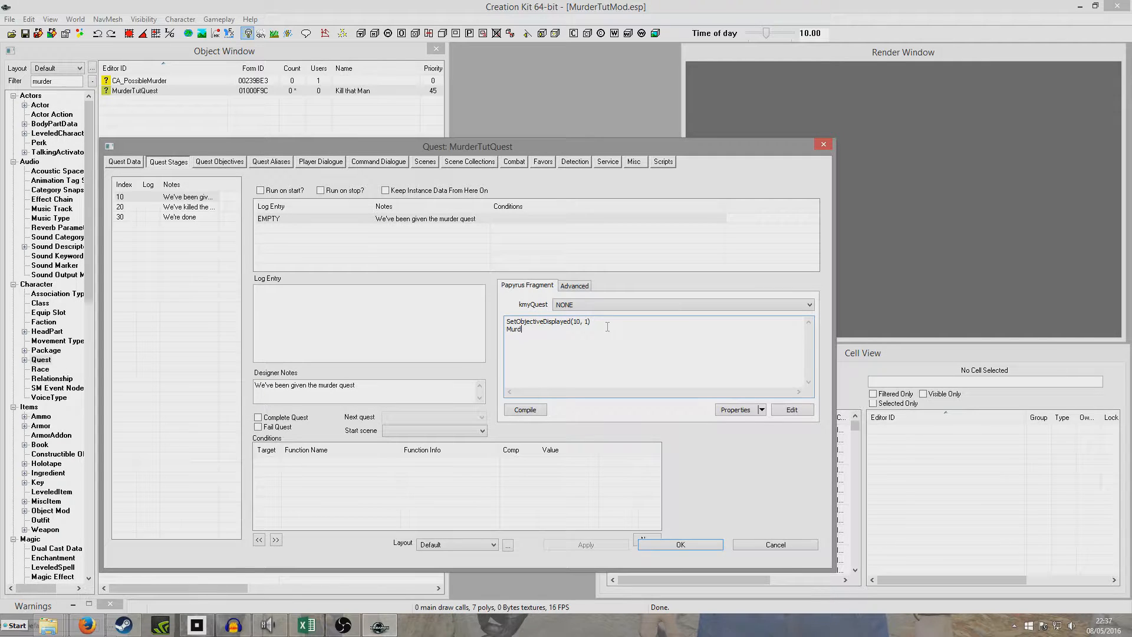
text(.GetActorRef()
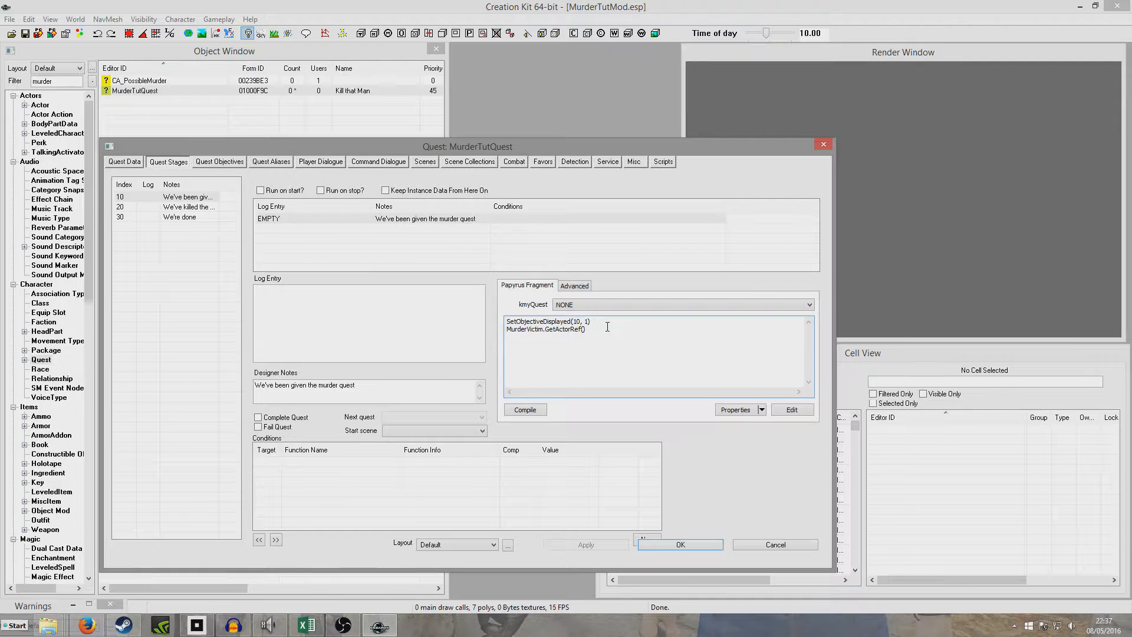
text().Enable()
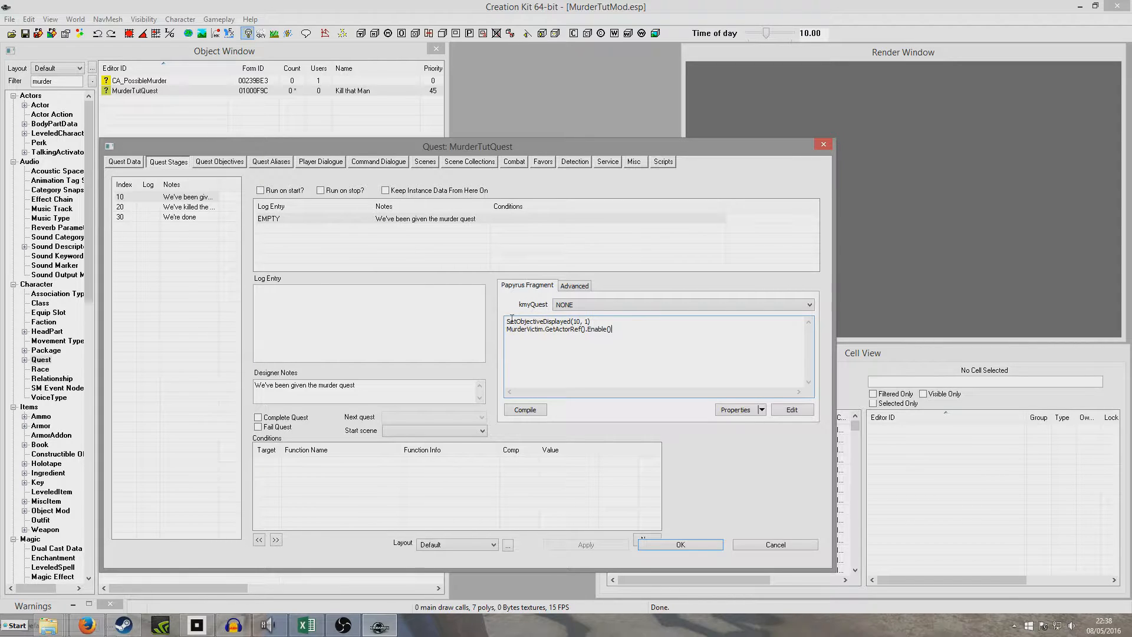
click(544, 329)
drag(546, 331, 581, 332)
drag(511, 329, 532, 330)
click(587, 329)
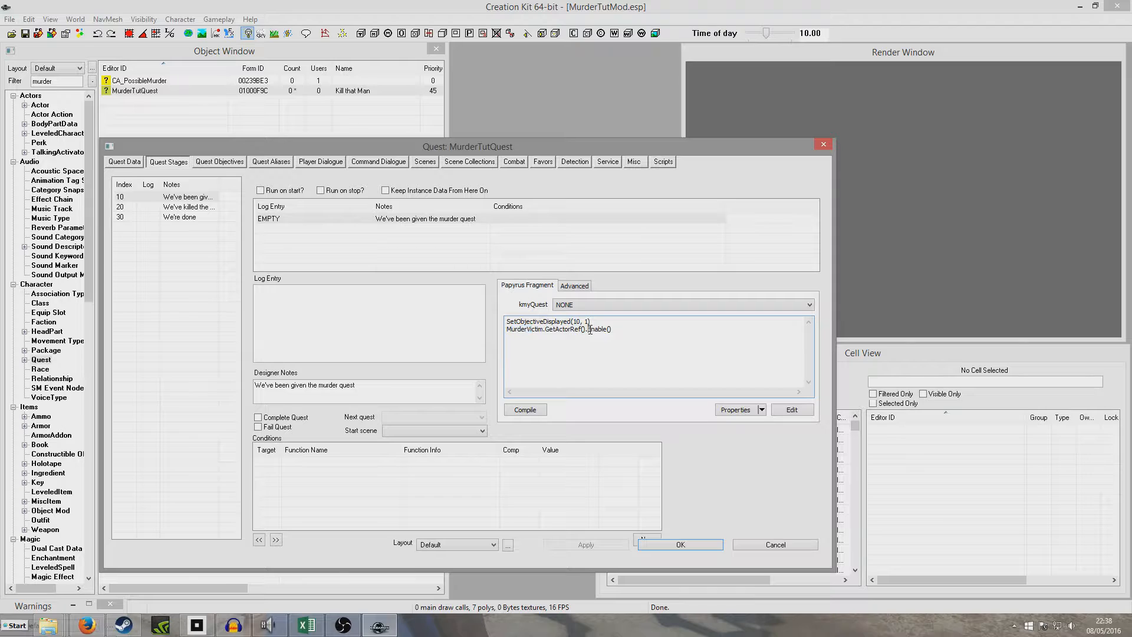
click(516, 409)
click(612, 329)
- From stage 30, add a MiscObject property named Caps001 to the quest's fragment script, using the Caps001 object as its value
click(187, 217)
click(539, 350)
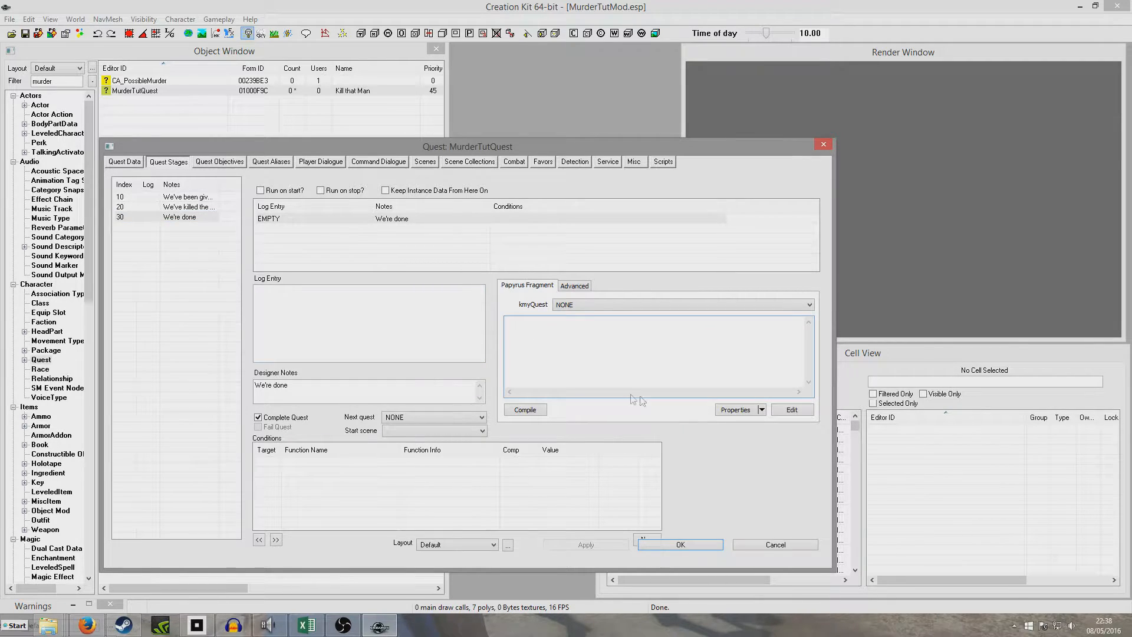
click(734, 410)
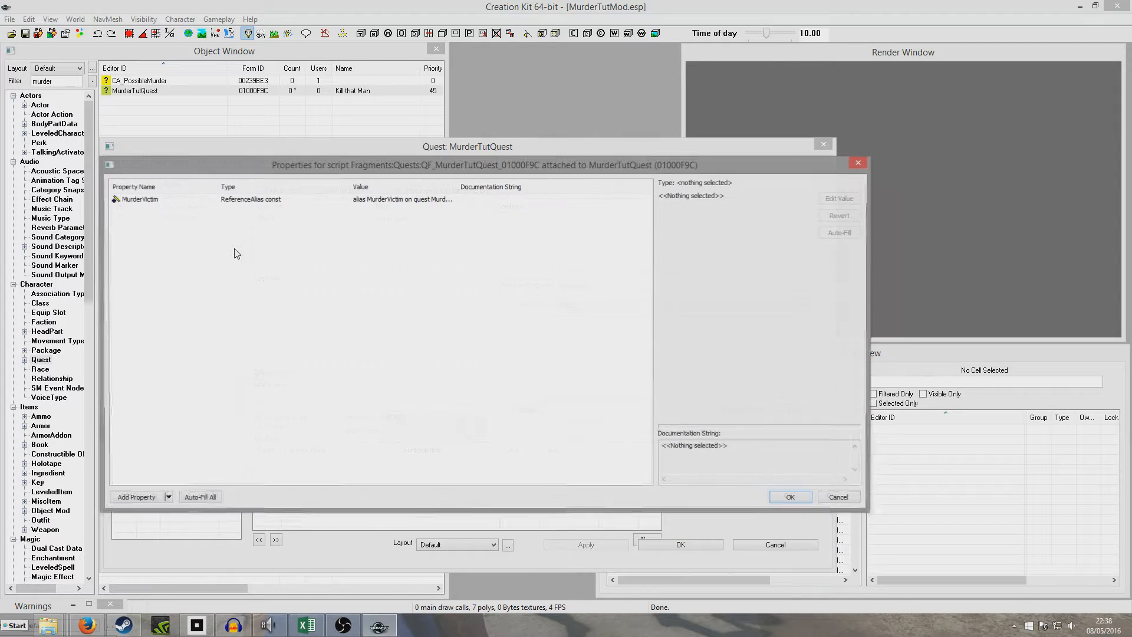
click(128, 498)
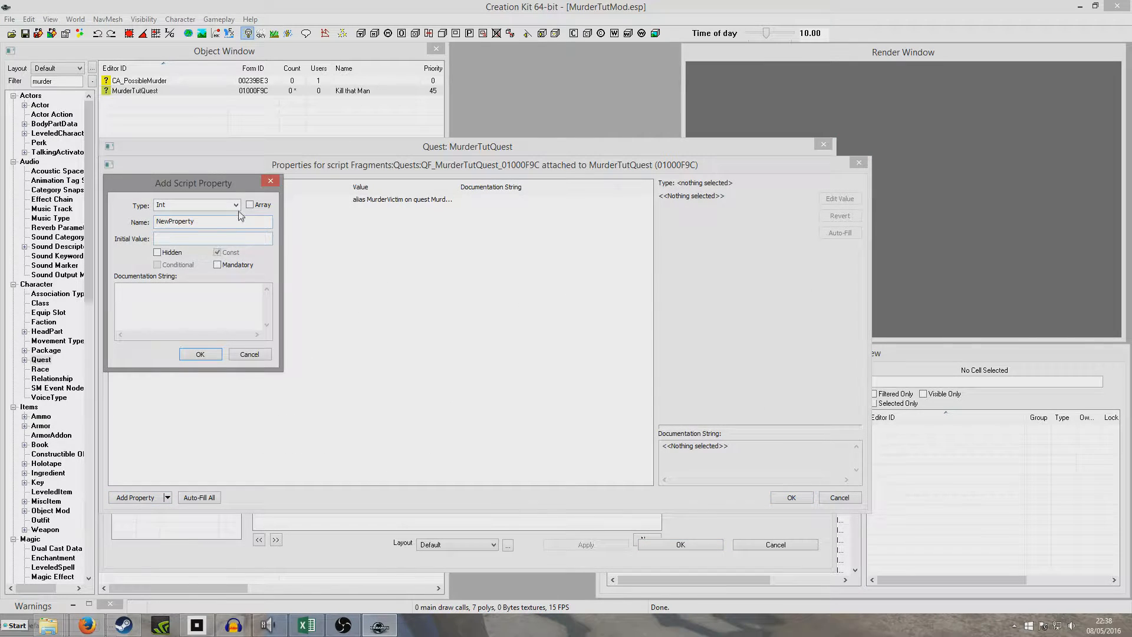
click(235, 204)
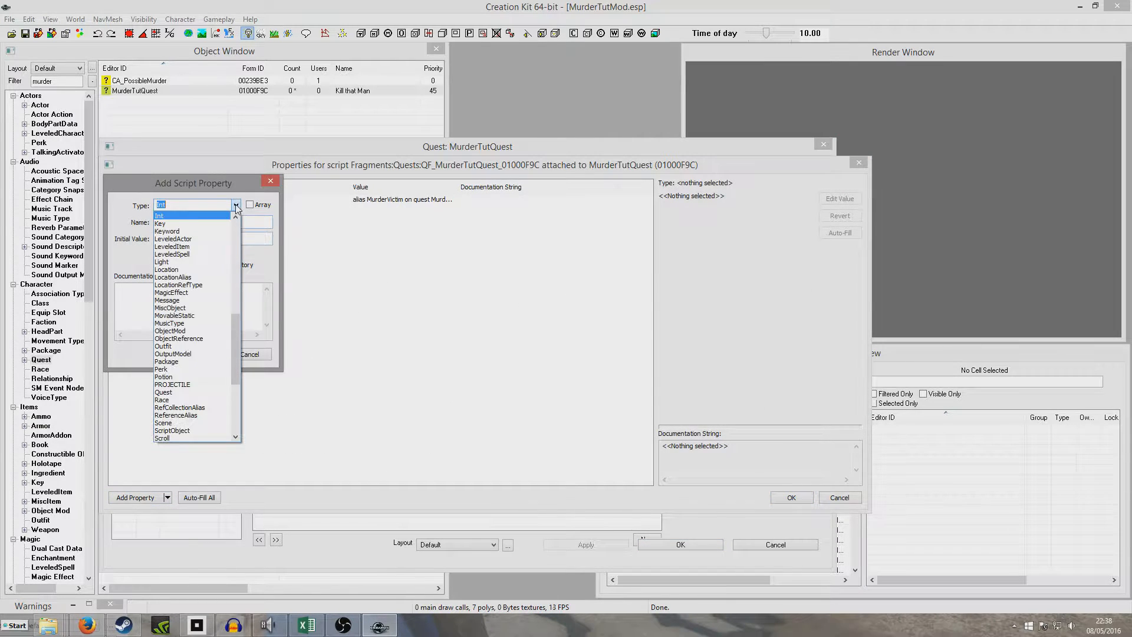
click(203, 307)
key(Tab)
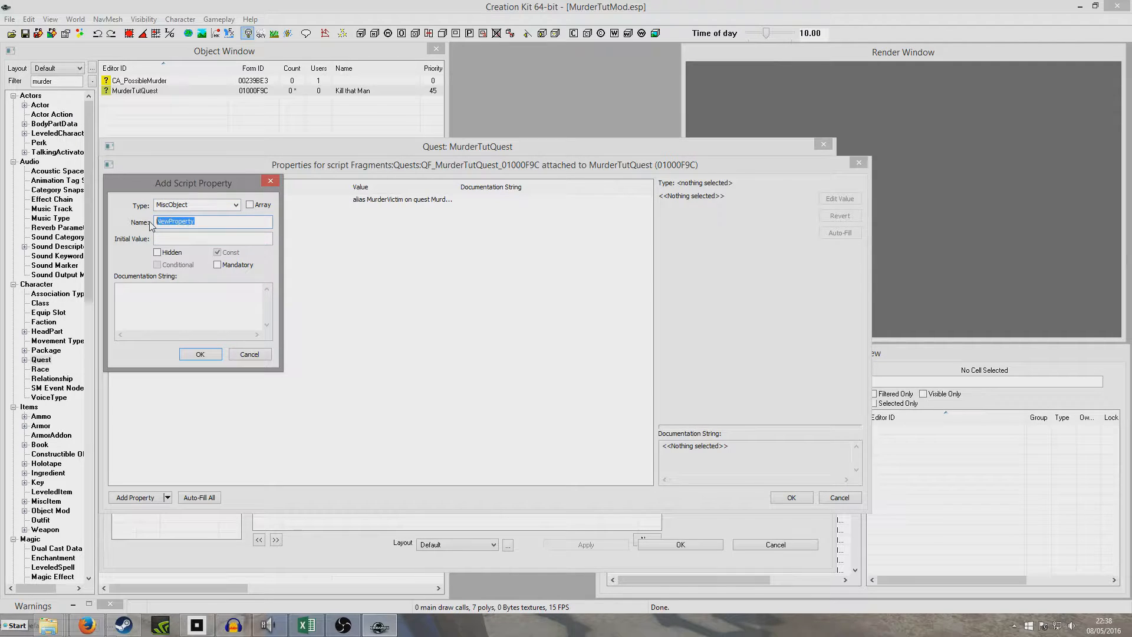
text(Caps001)
click(202, 356)
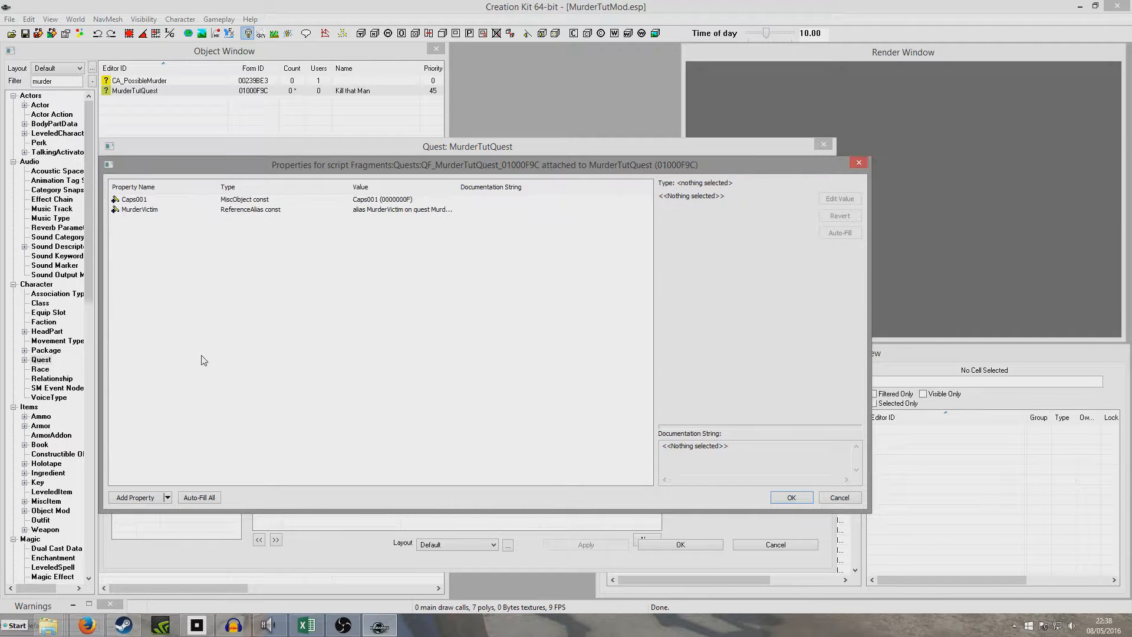
click(254, 200)
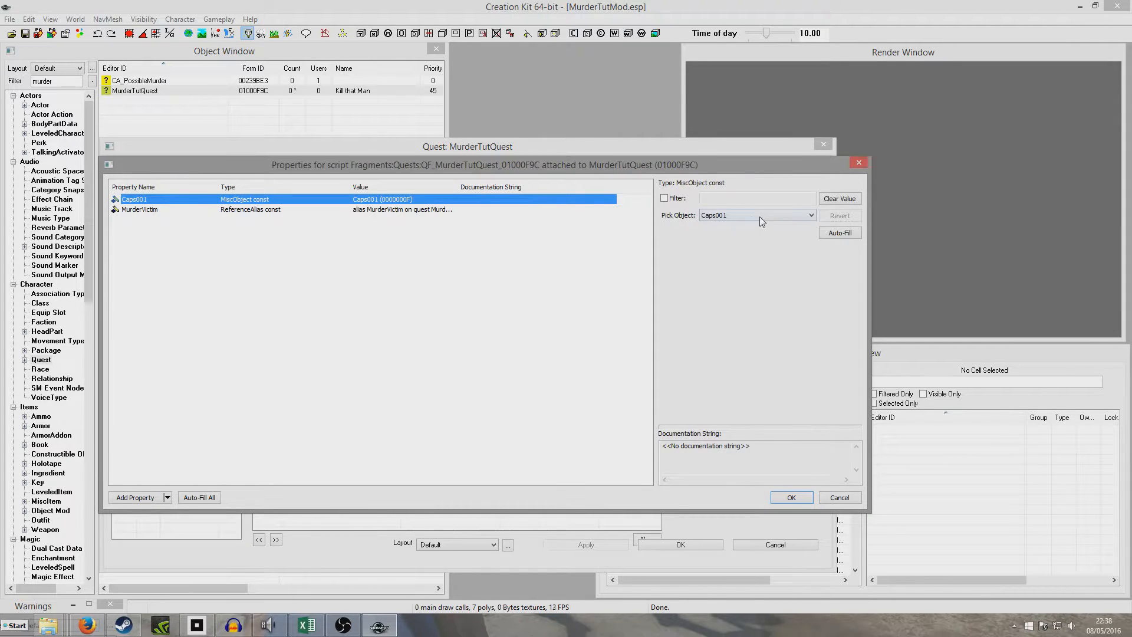
click(791, 497)
click(553, 322)
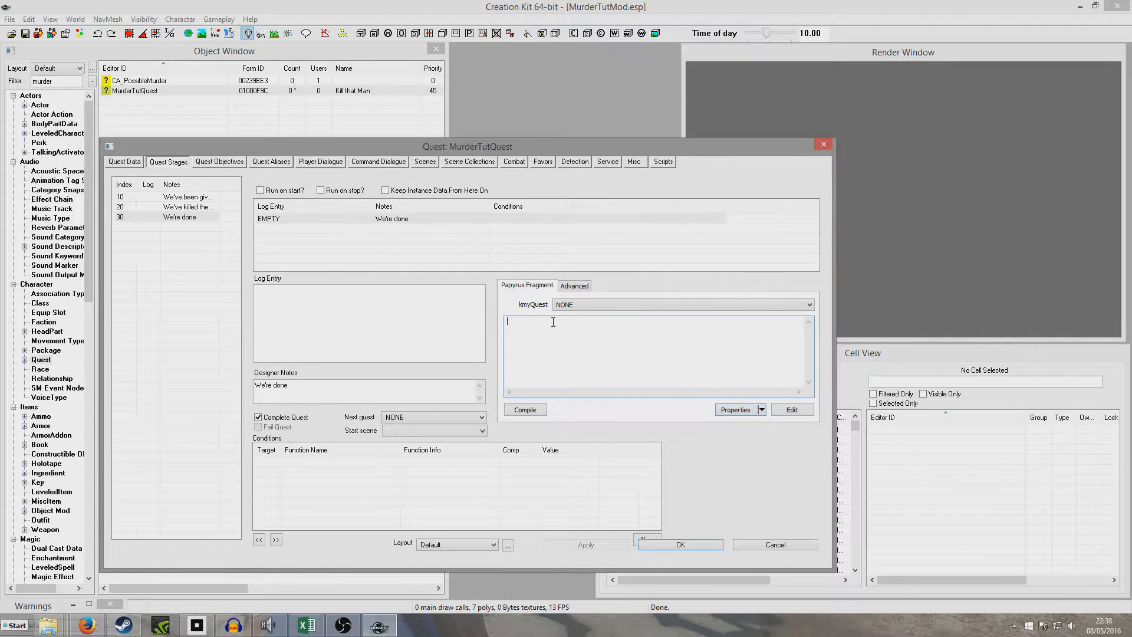
text(Player.AddIte)
key(BackSpace)
key(BackSpace)
key(BackSpace)
key(BackSpace)
key(BackSpace)
key(BackSpace)
key(BackSpace)
key(BackSpace)
key(BackSpace)
key(BackSpace)
key(BackSpace)
key(BackSpace)
- Add the line Game.GetPlayer().AddItem(Caps001, 100) to the stage 30 script fragment and compile it
text(Game.GetPlay)
text(Caps)
click(538, 412)
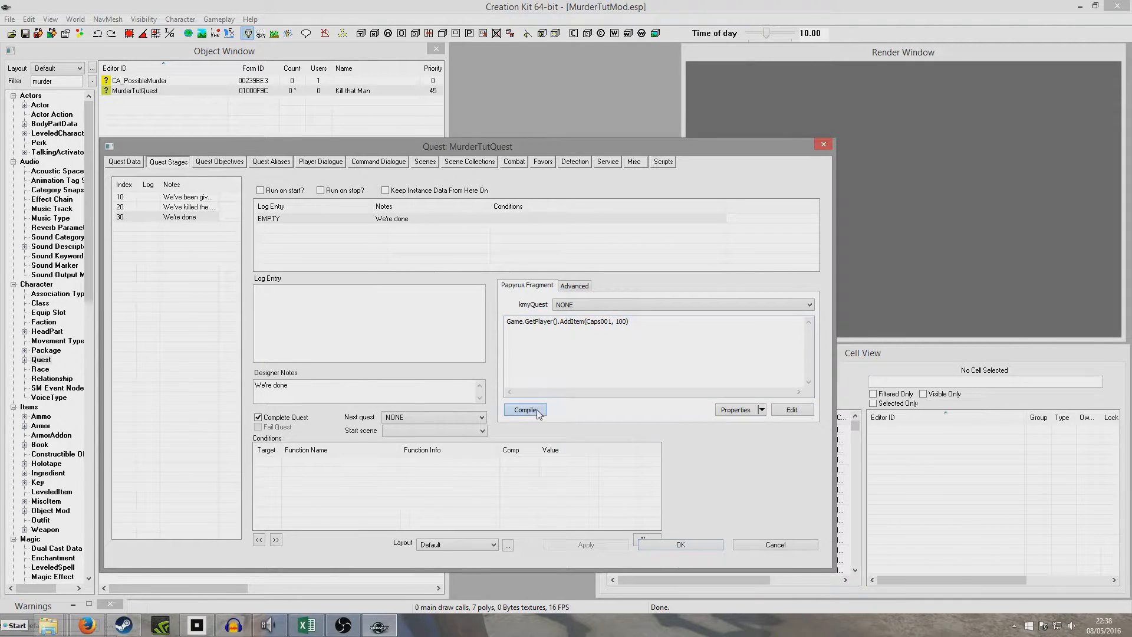
click(560, 321)
click(560, 322)
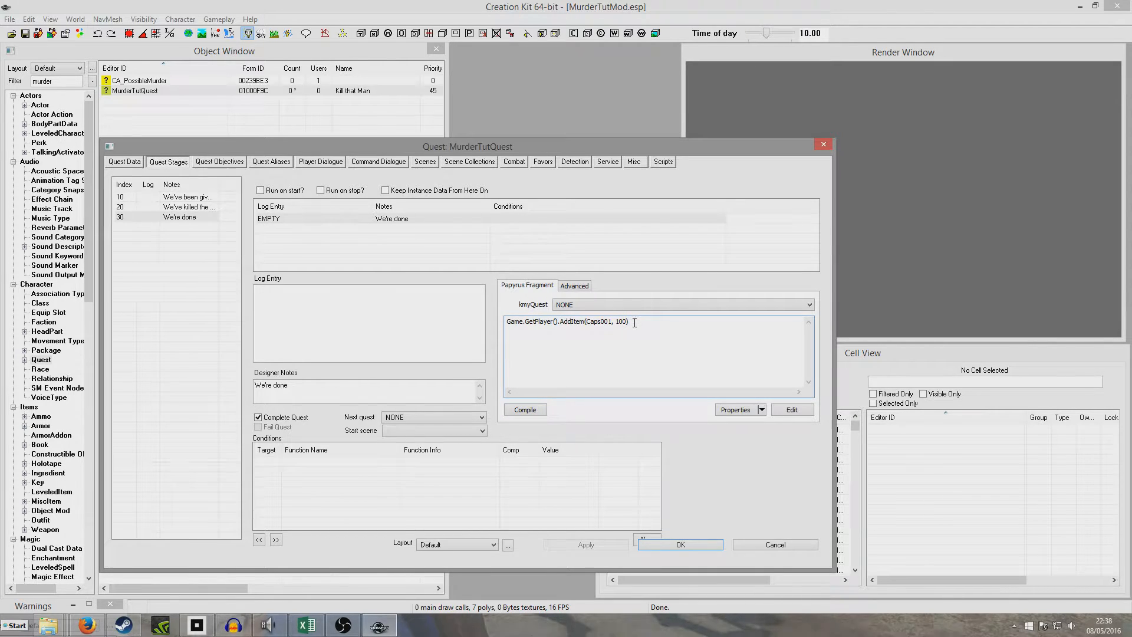
drag(560, 322, 612, 325)
click(565, 375)
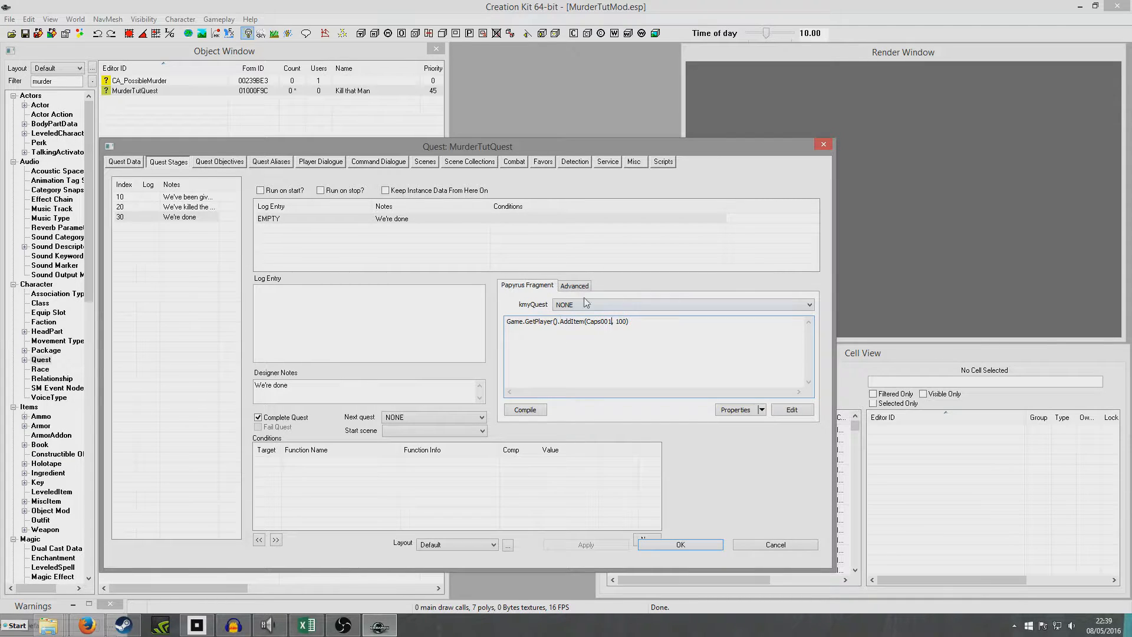
drag(616, 321, 625, 322)
click(626, 322)
- Set the quest completion XP of MurderTutQuest to XPMiscQuestLowLvlSmaller in the quest data
click(126, 163)
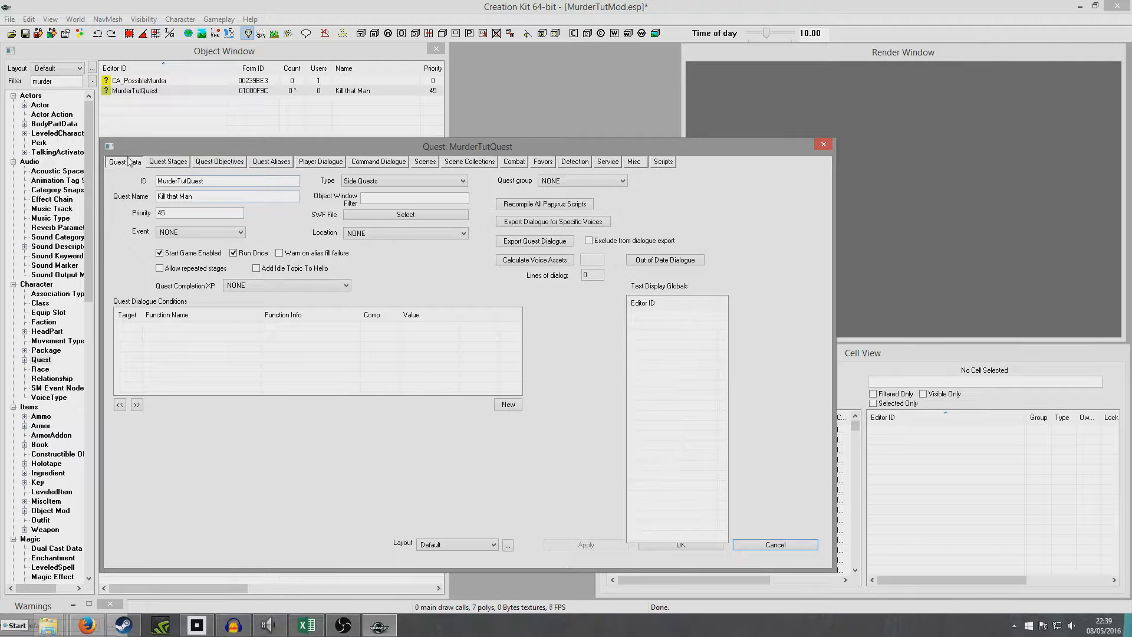
click(246, 285)
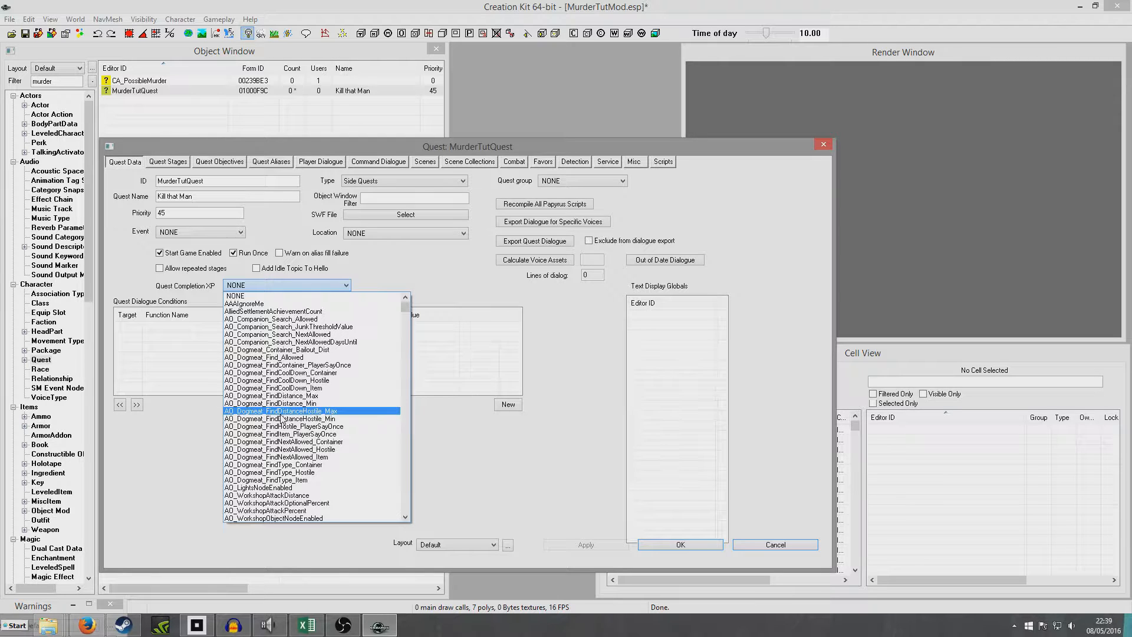
key(x)
scroll(281, 415, down, 5)
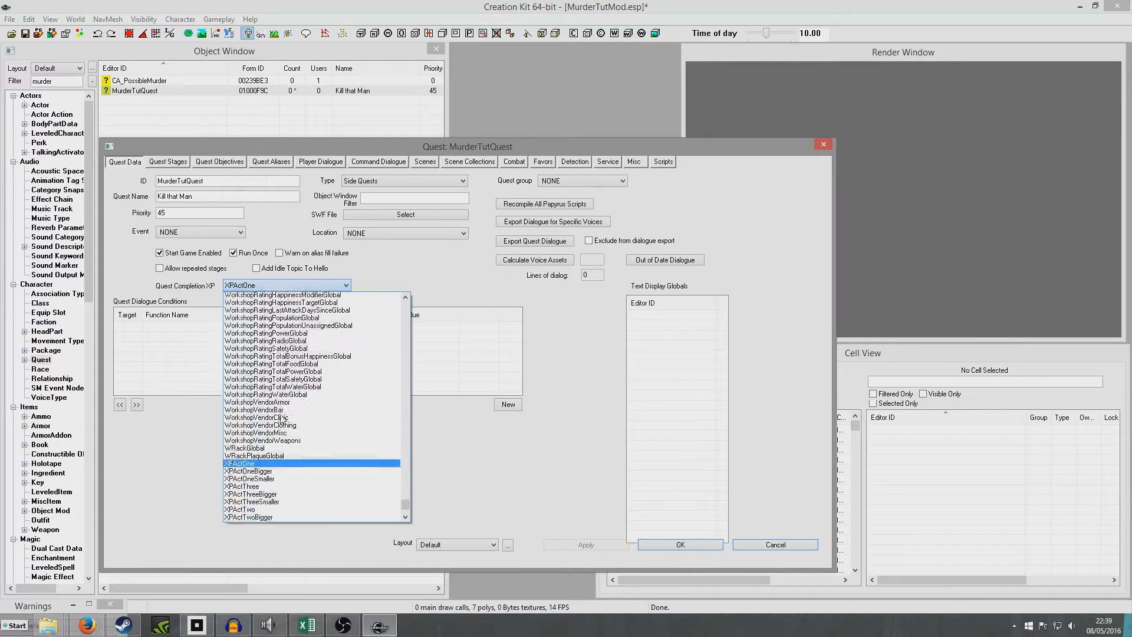
scroll(281, 419, down, 4)
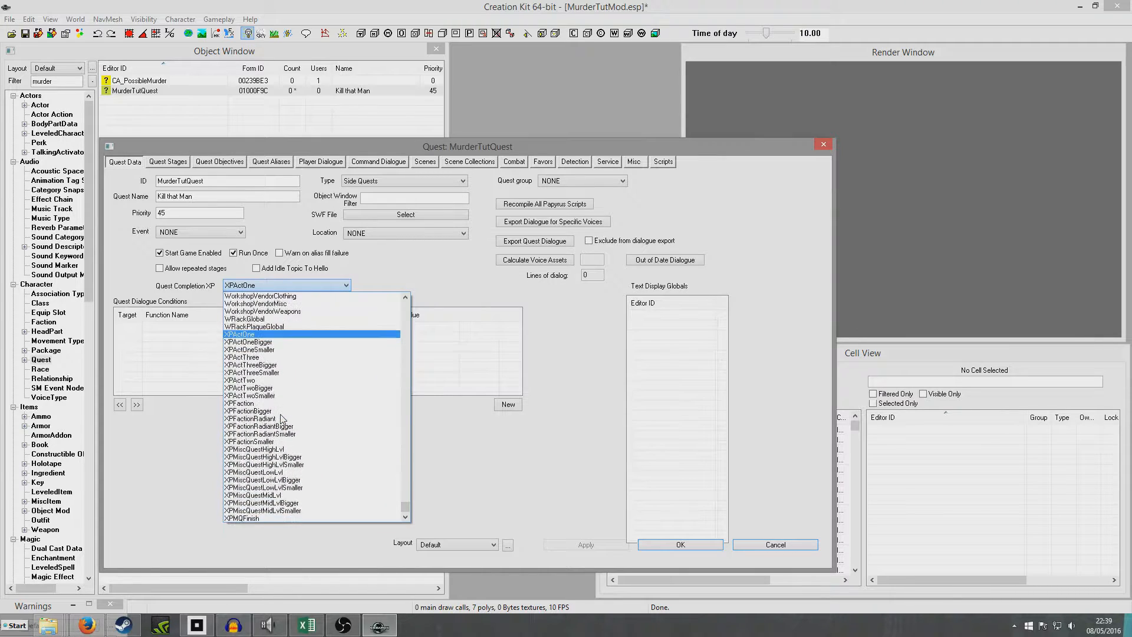
click(324, 480)
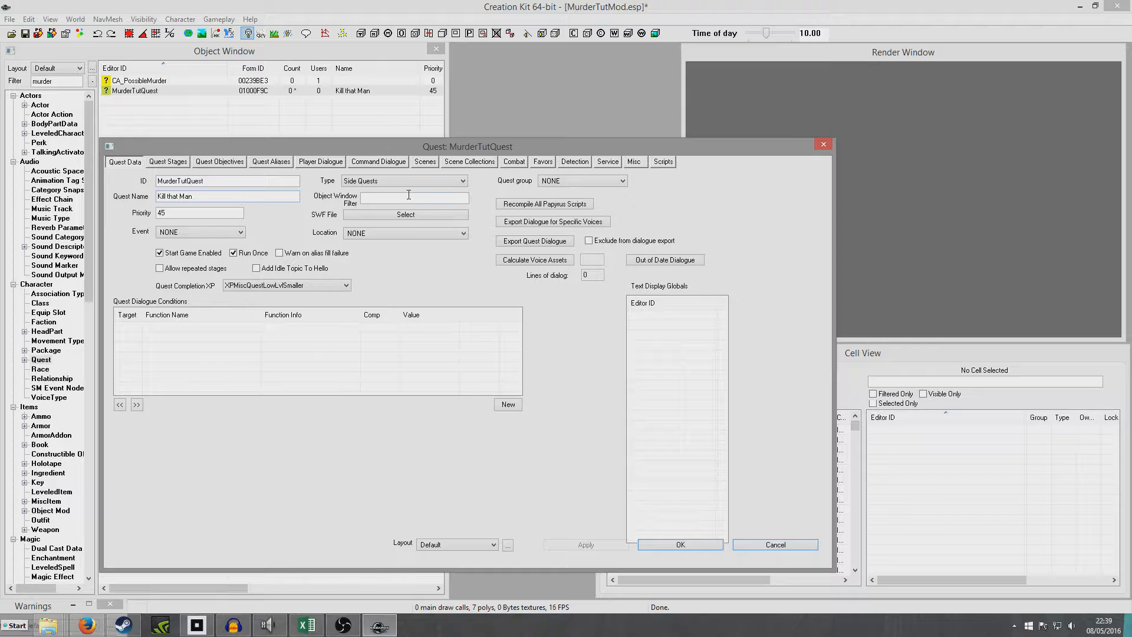
- Attach the DefaultAliasOnDeath script to the quest's MurderVictim alias
click(271, 164)
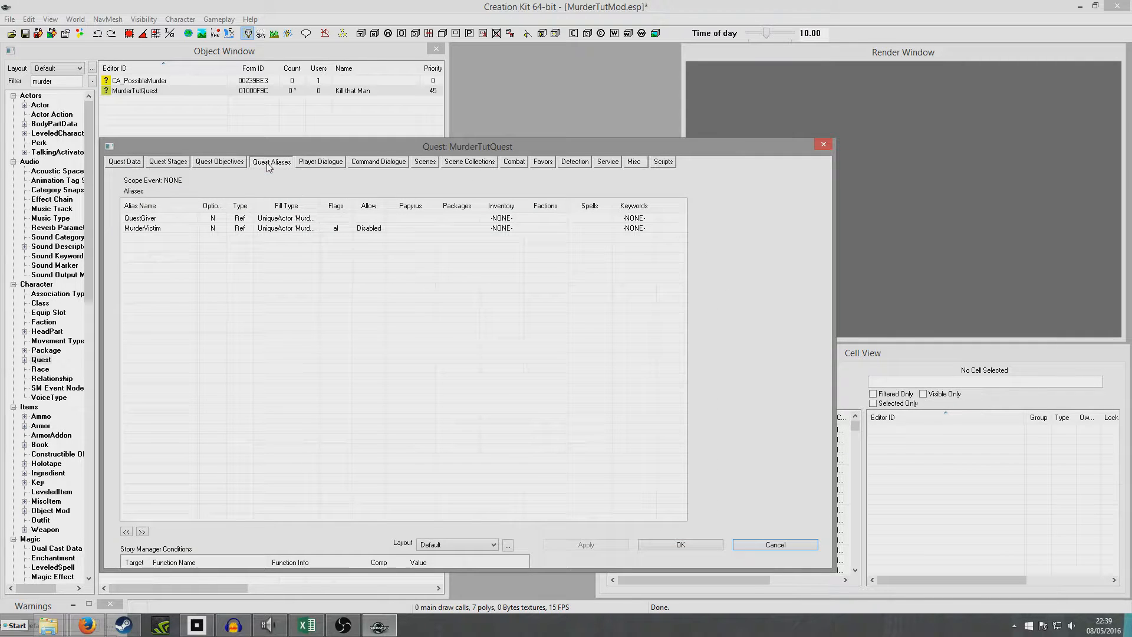
double_click(152, 229)
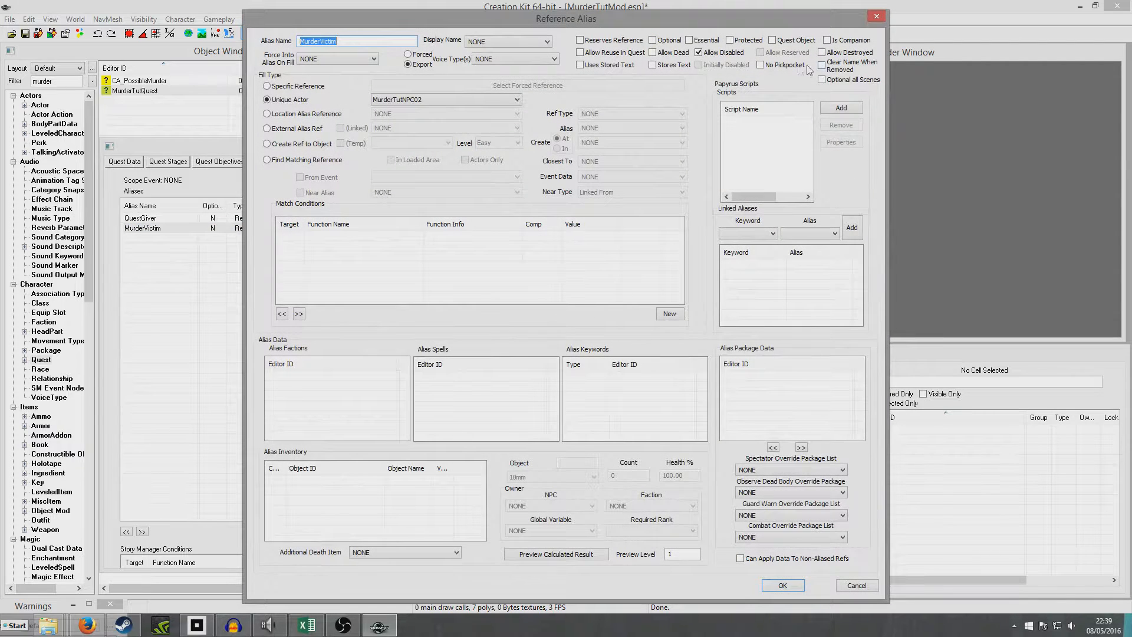
click(836, 111)
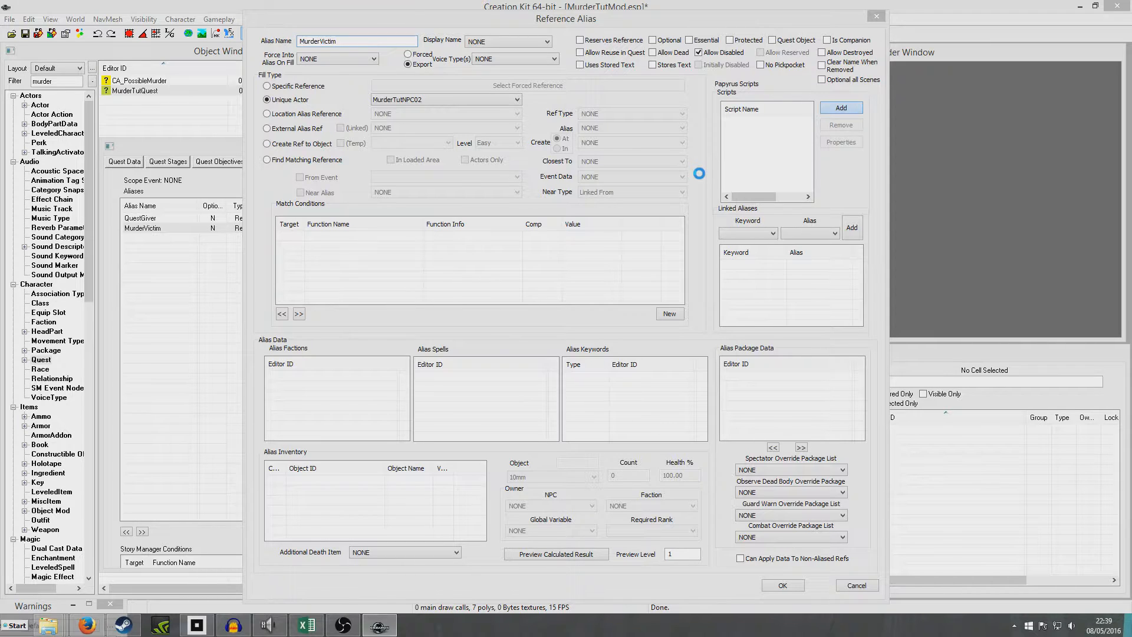
drag(564, 165, 552, 159)
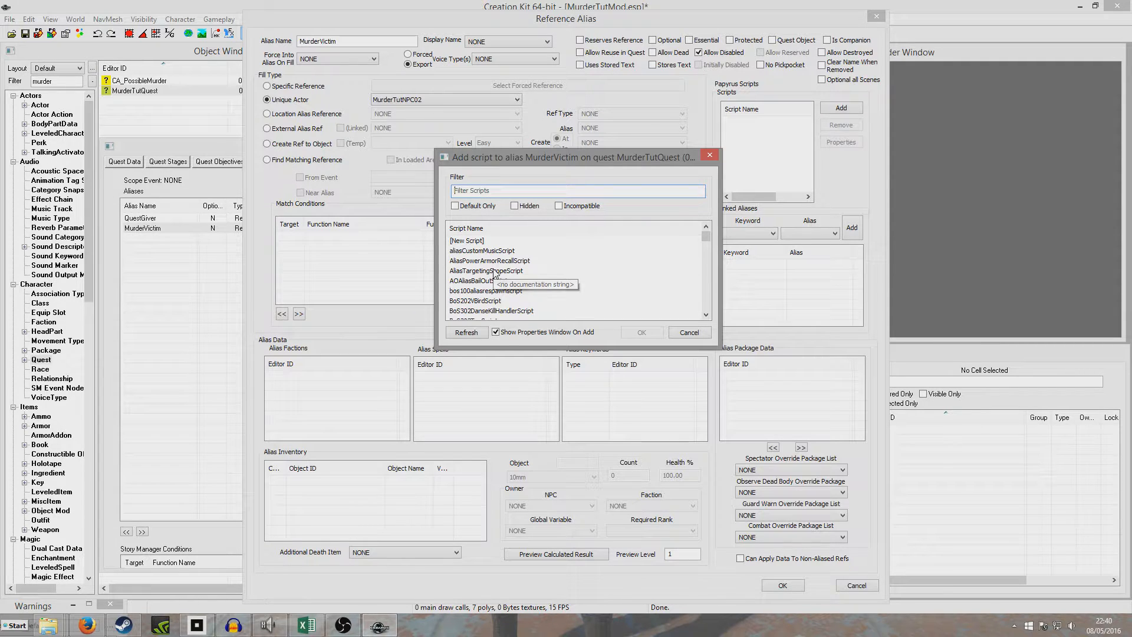
click(493, 273)
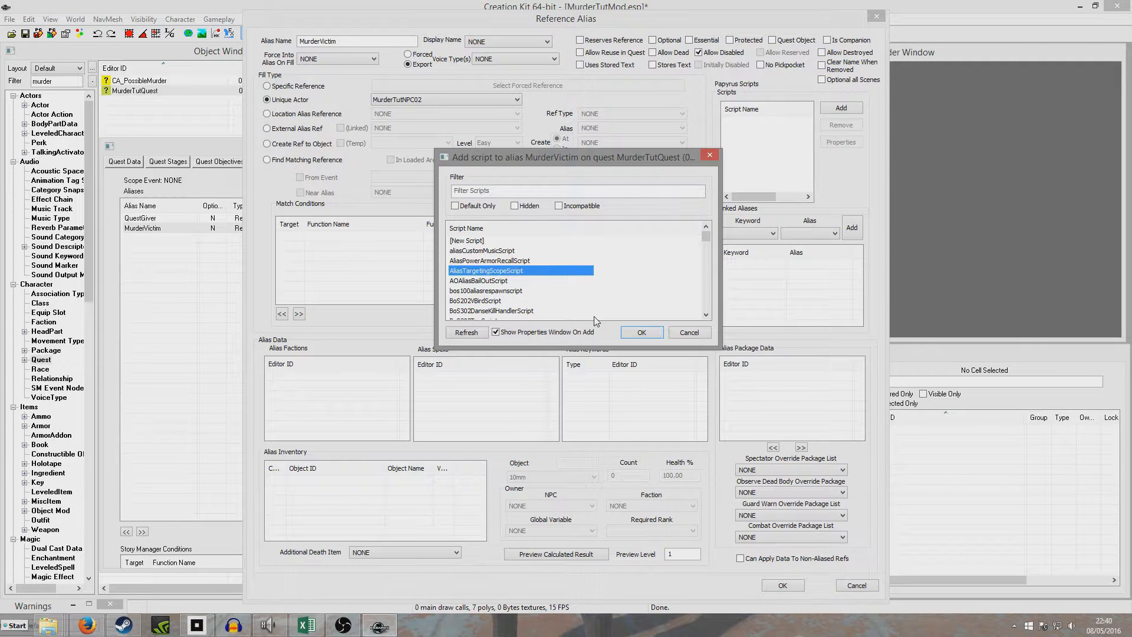
key(d)
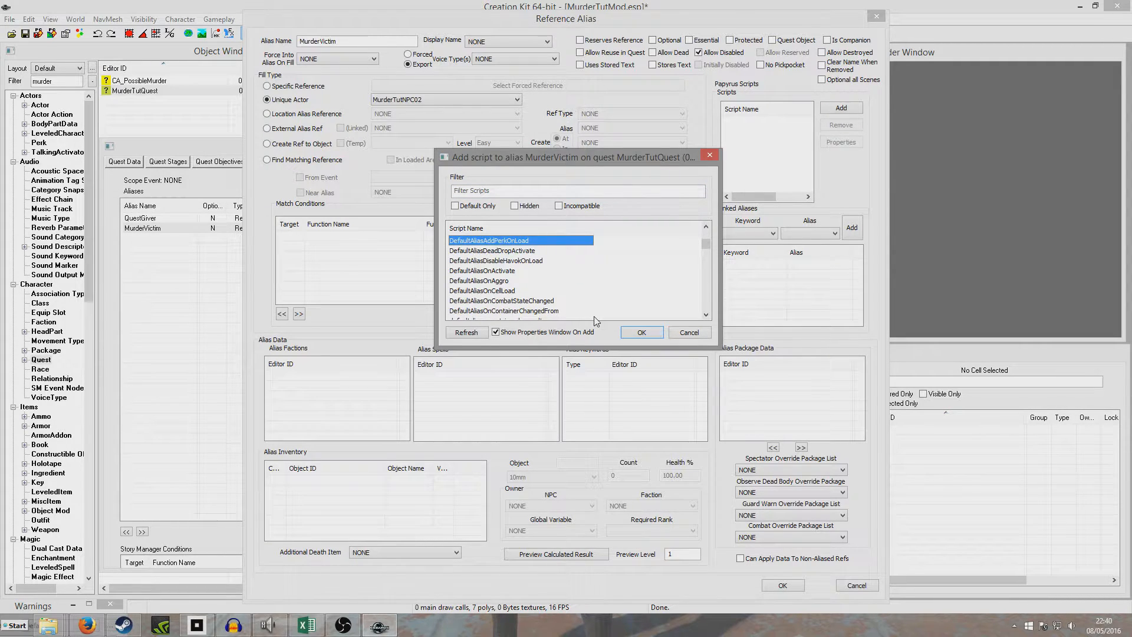
key(Down)
key(Down)
key(Down)
key(e)
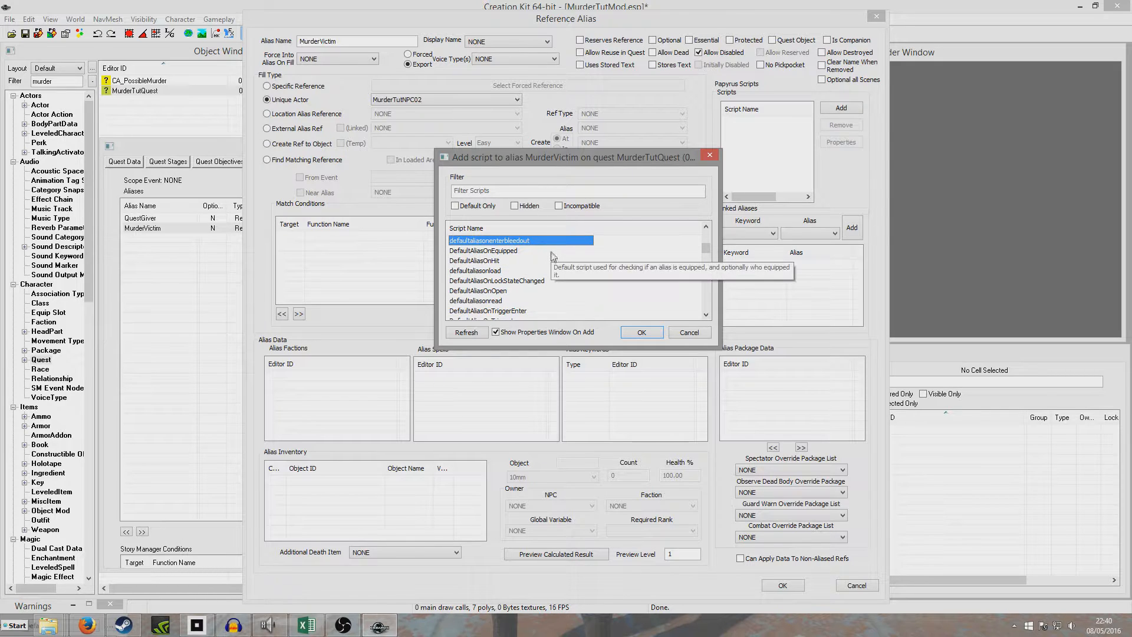
click(551, 252)
scroll(565, 300, up, 2)
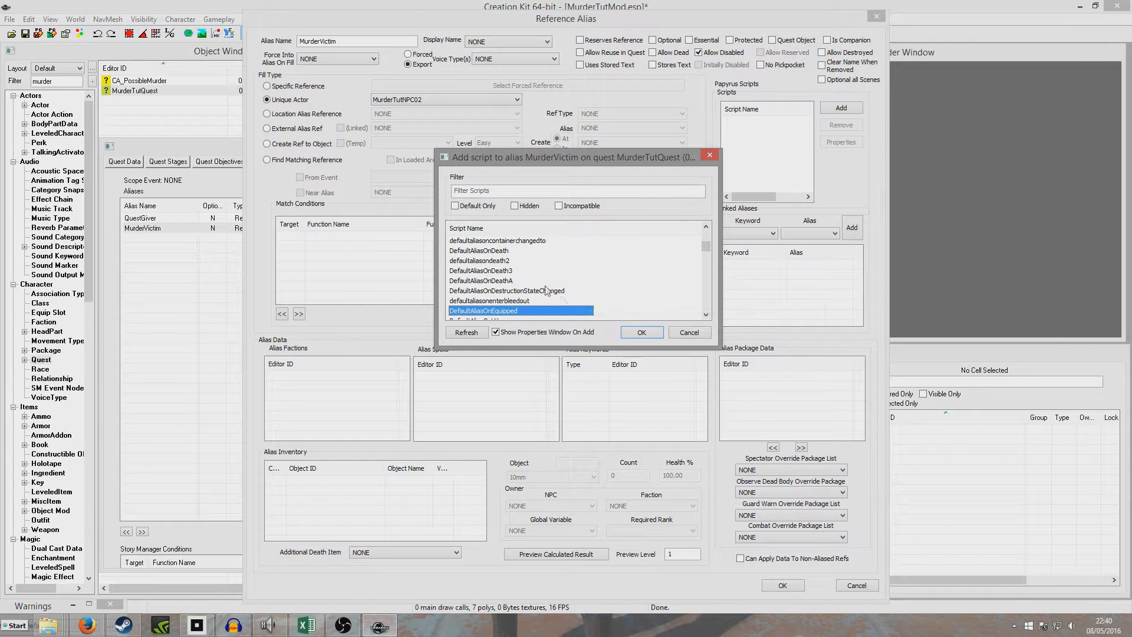
click(508, 251)
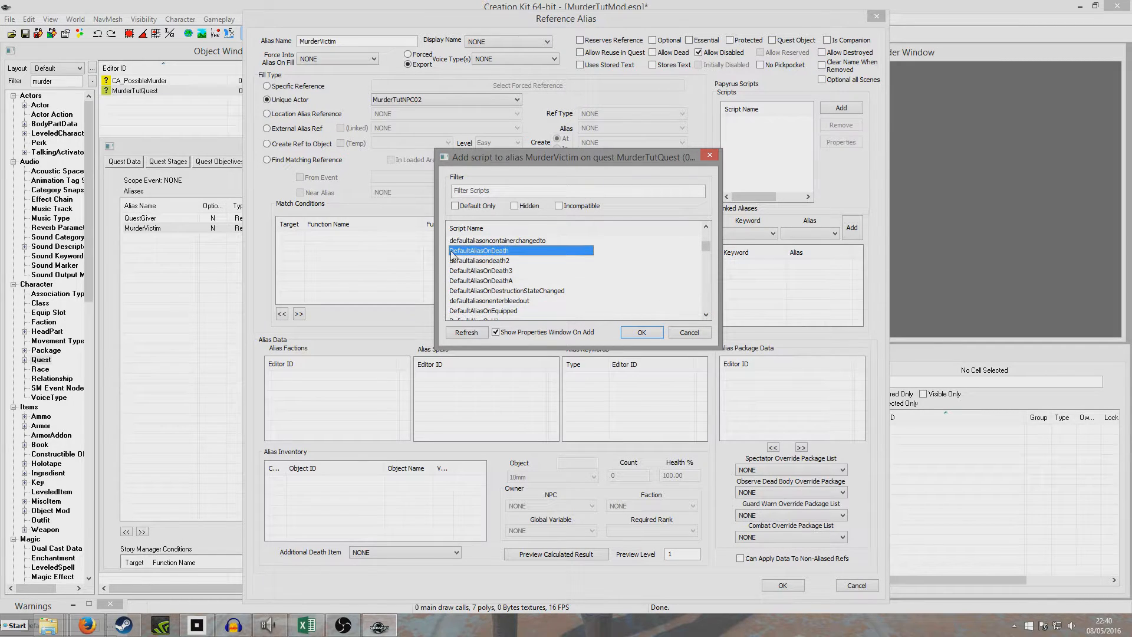
double_click(510, 251)
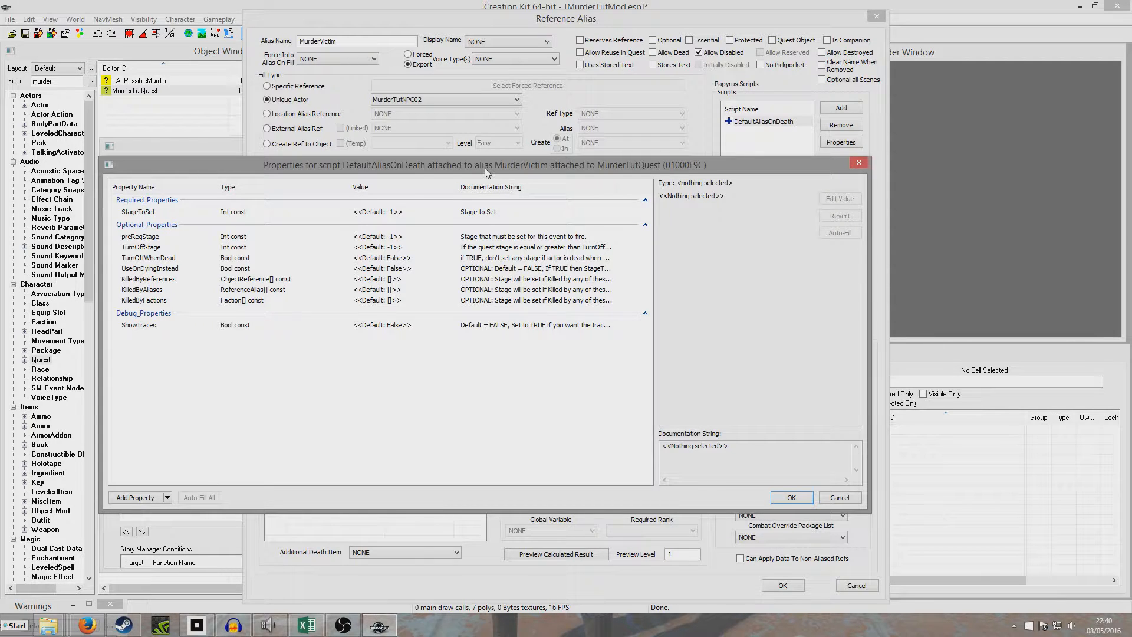
- Set the StageToSet property of the DefaultAliasOnDeath script to 20 and confirm the script properties and the alias
drag(488, 169, 527, 171)
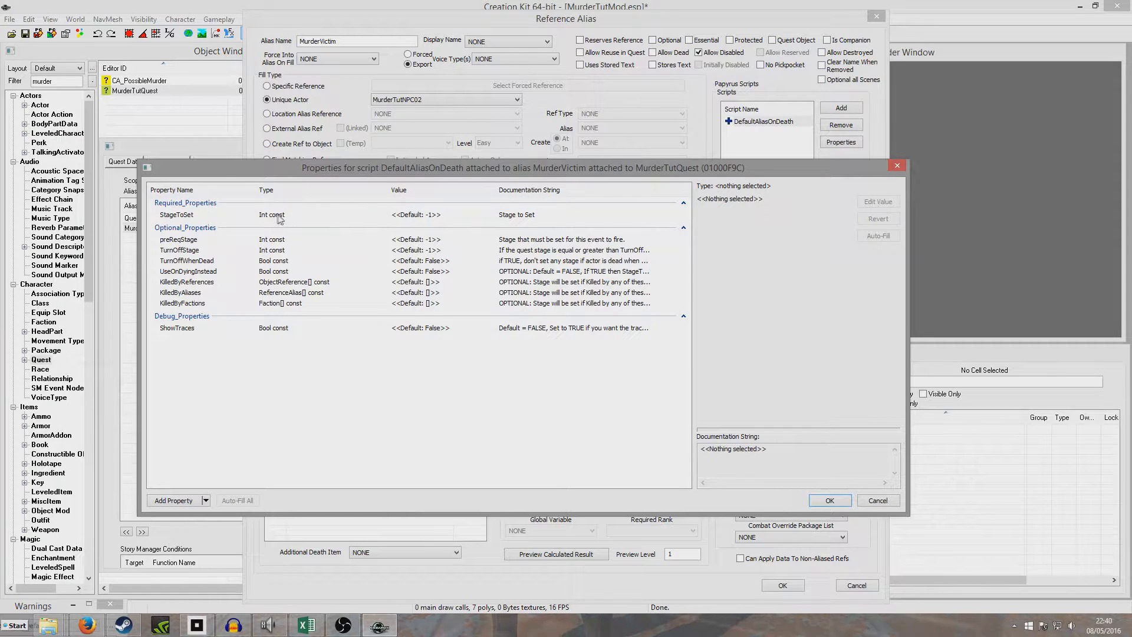
click(176, 216)
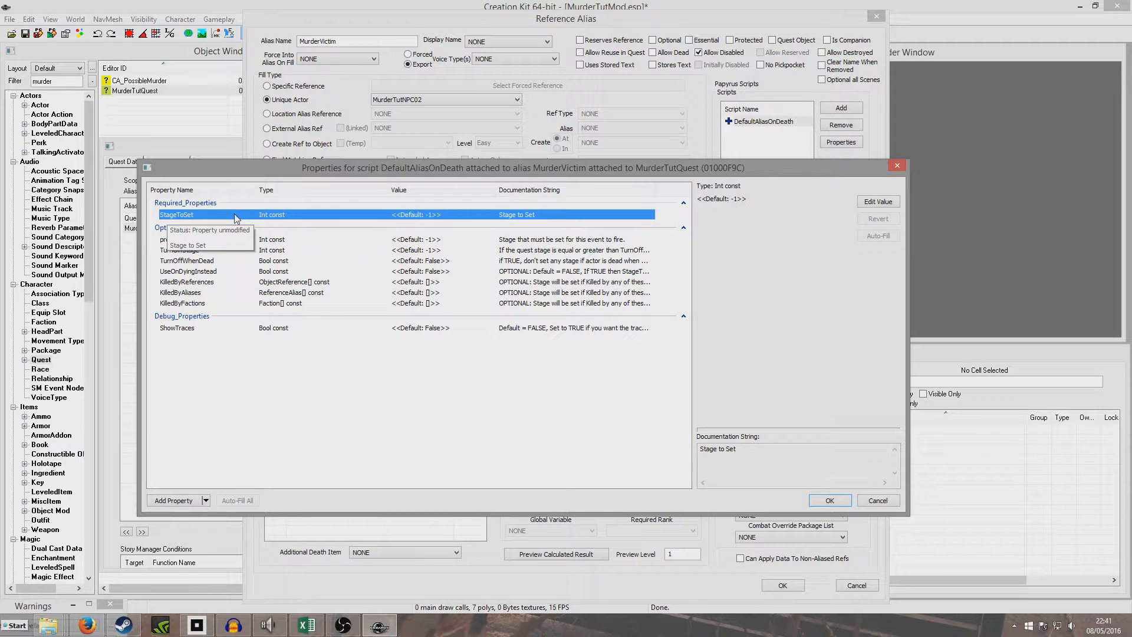
double_click(264, 218)
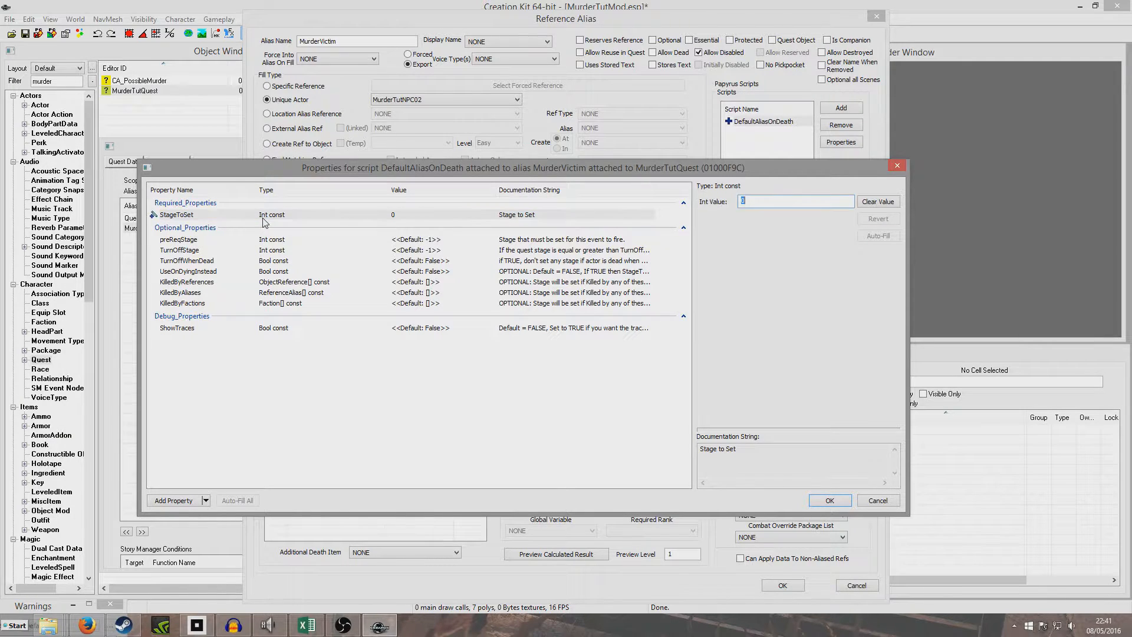
text(20)
click(408, 241)
click(398, 216)
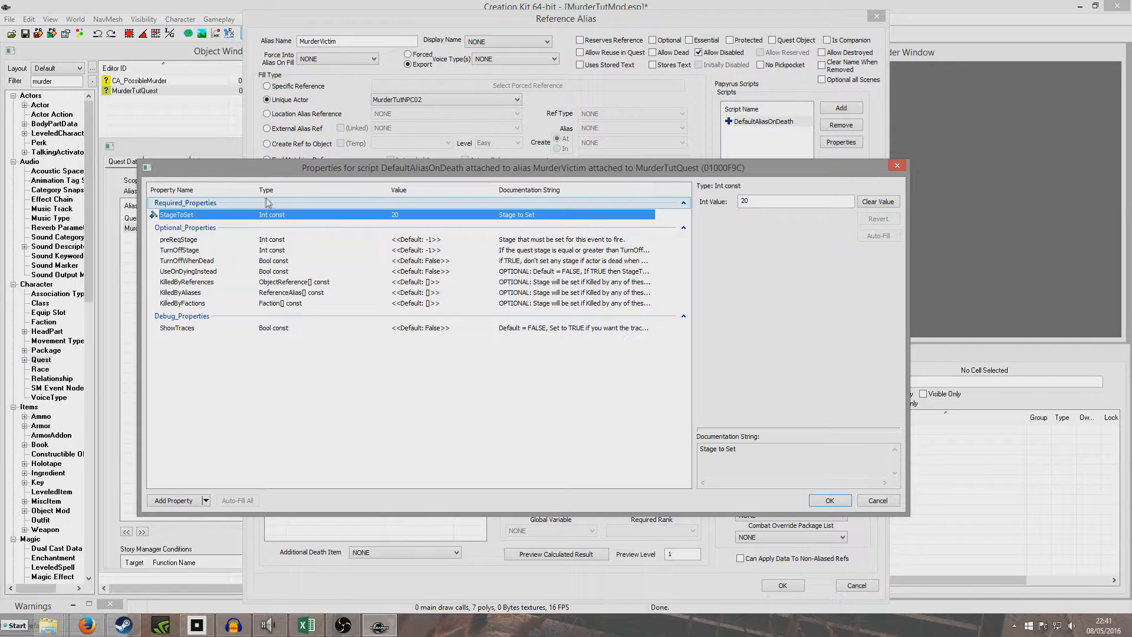
click(829, 499)
click(787, 583)
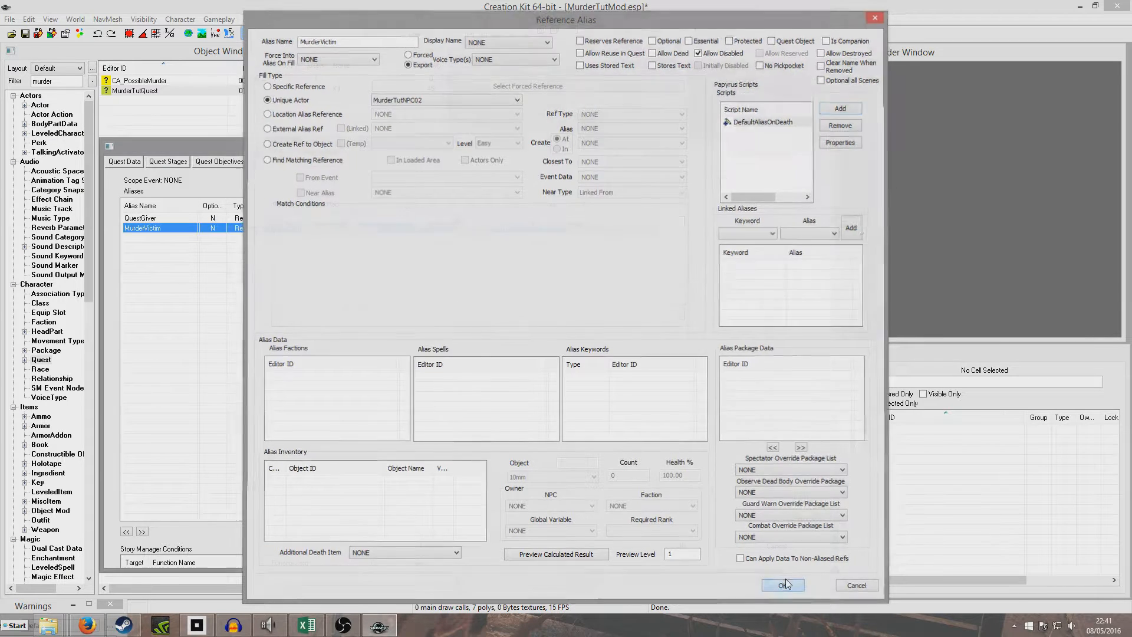
- Review the notes and script fragment of stage 20 and the settings of objective 20
click(170, 161)
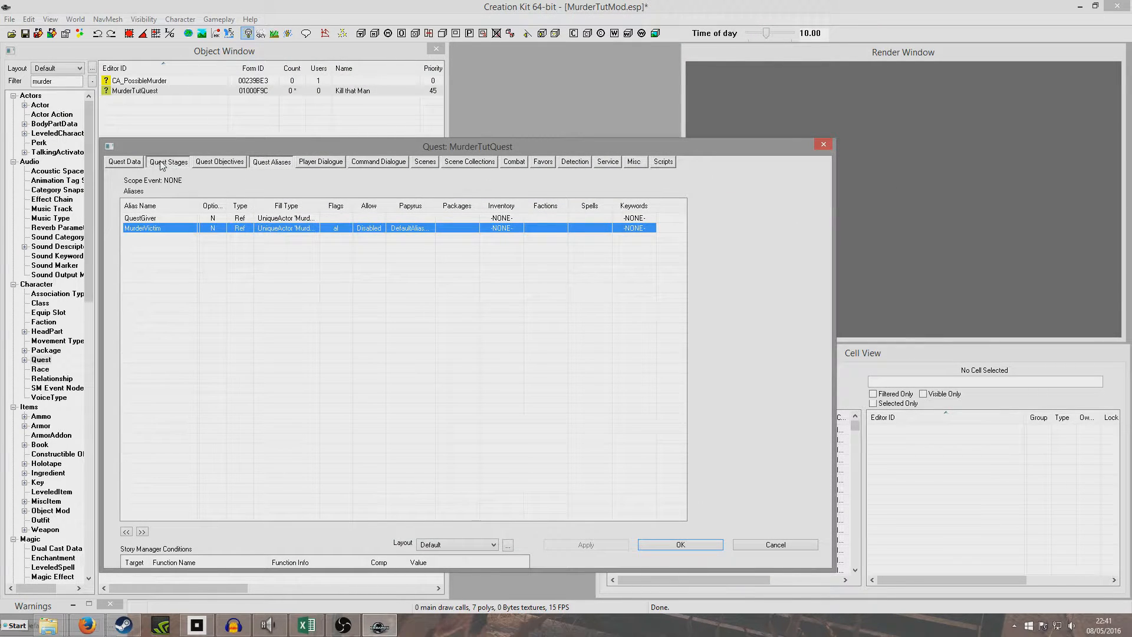
click(125, 207)
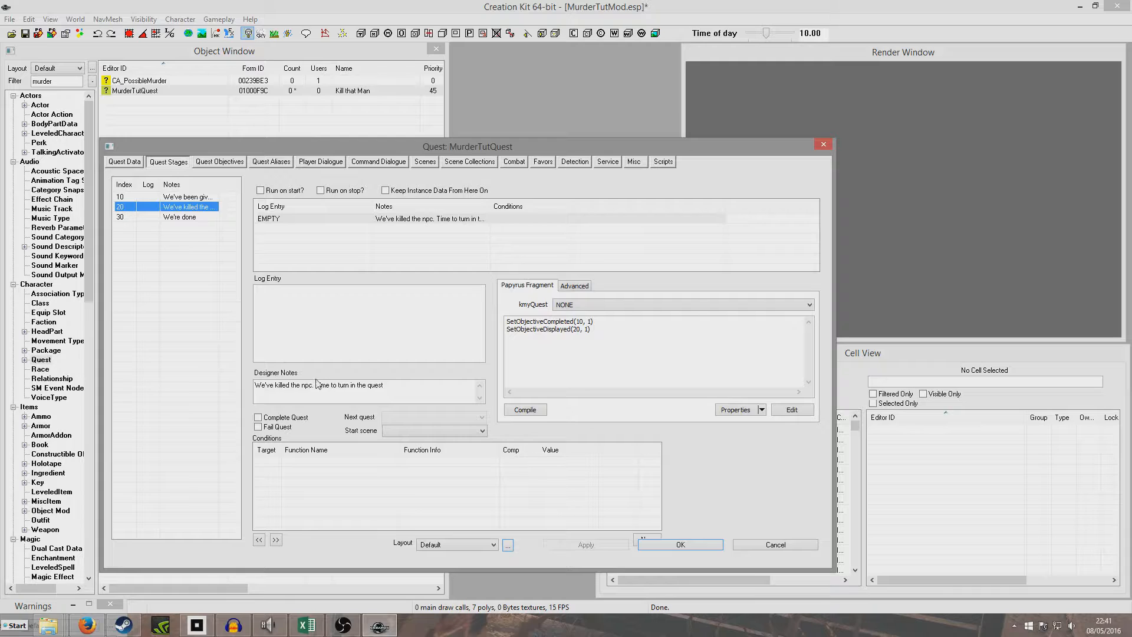
drag(267, 391, 334, 394)
drag(507, 321, 576, 330)
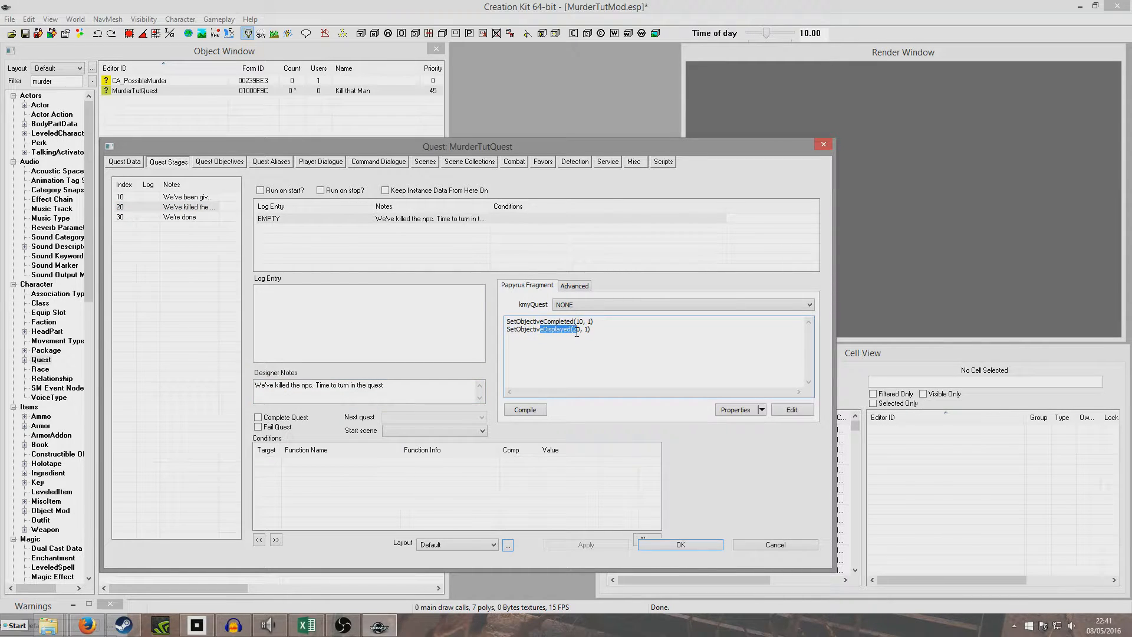
click(590, 330)
click(238, 164)
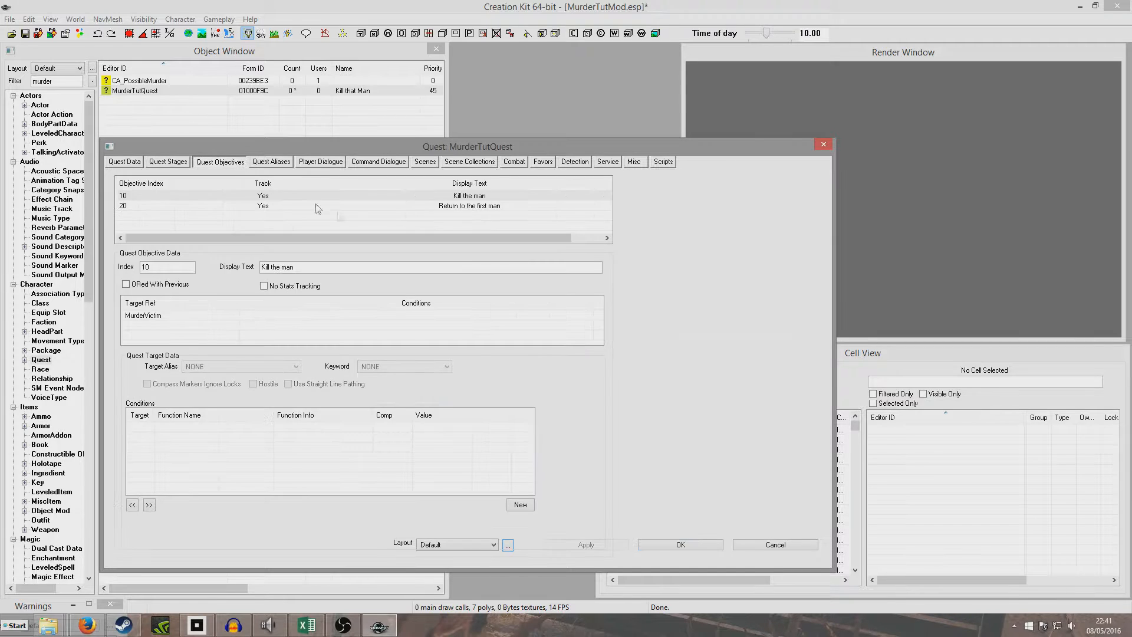
click(266, 206)
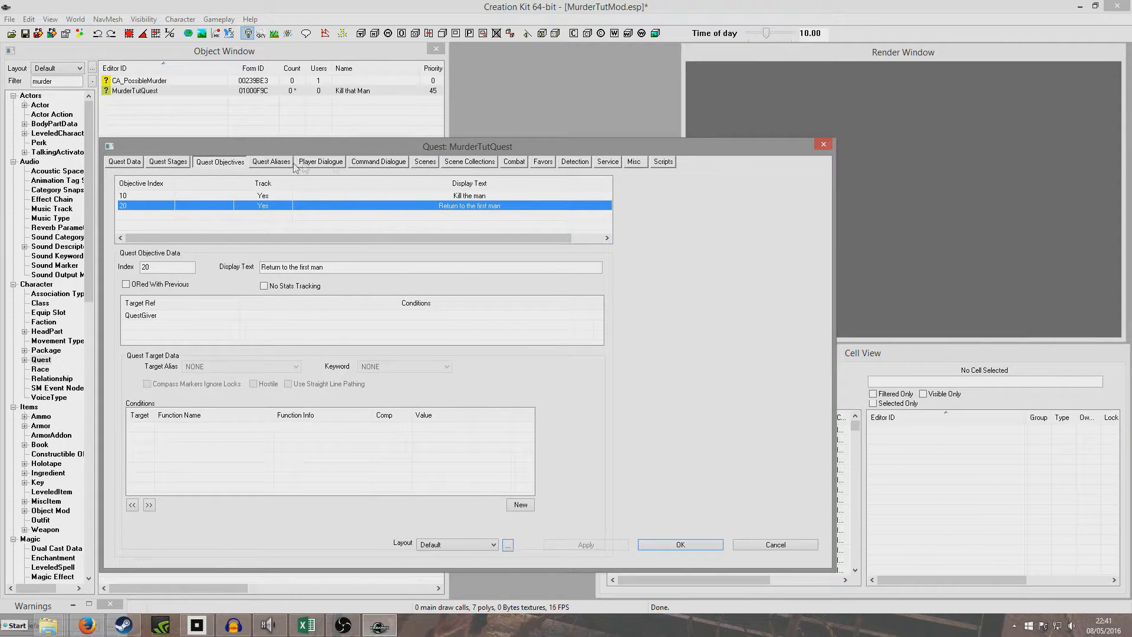
- Accept the quest changes and save the plugin
click(701, 546)
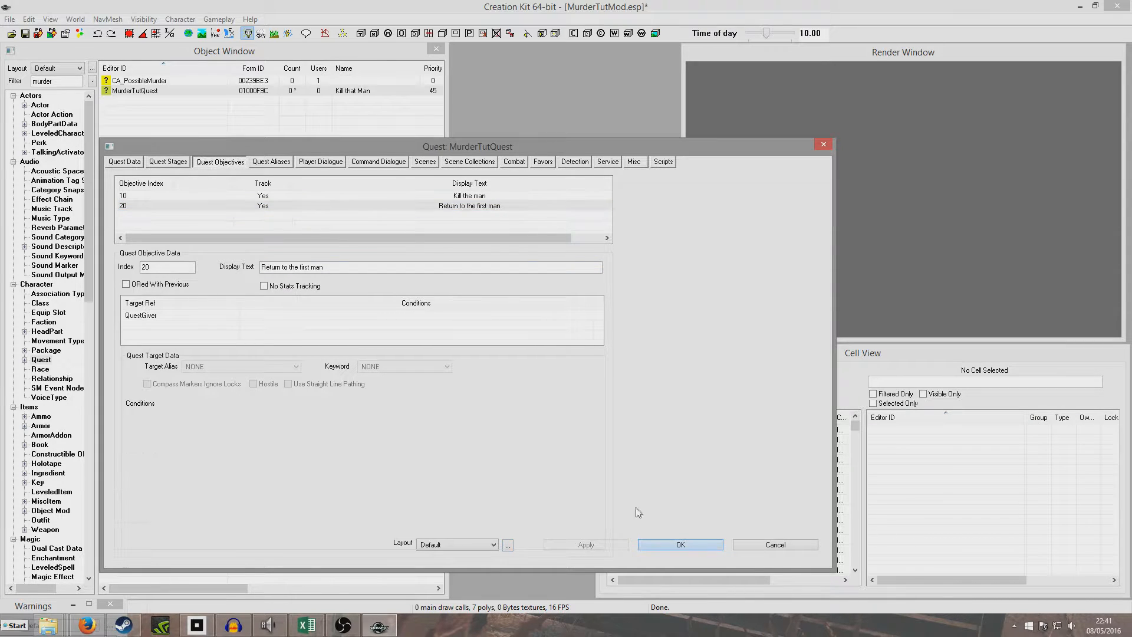
click(25, 33)
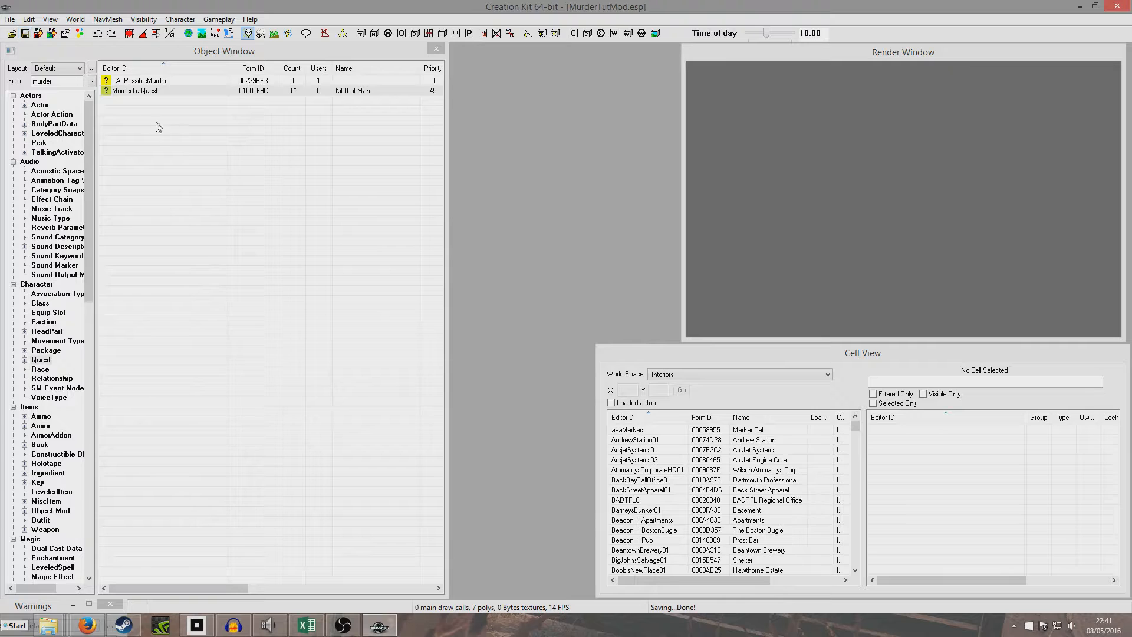
- Reopen MurderTutQuest and create a new scene for it, keeping MurderTutQuest as the start of the scene ID
double_click(137, 92)
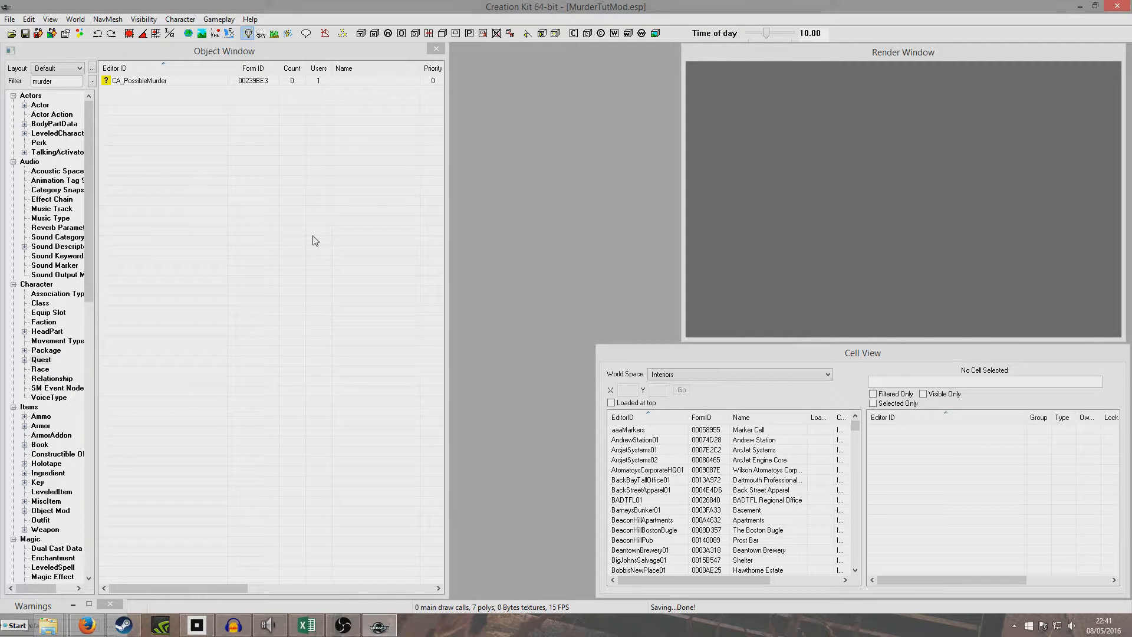
click(427, 164)
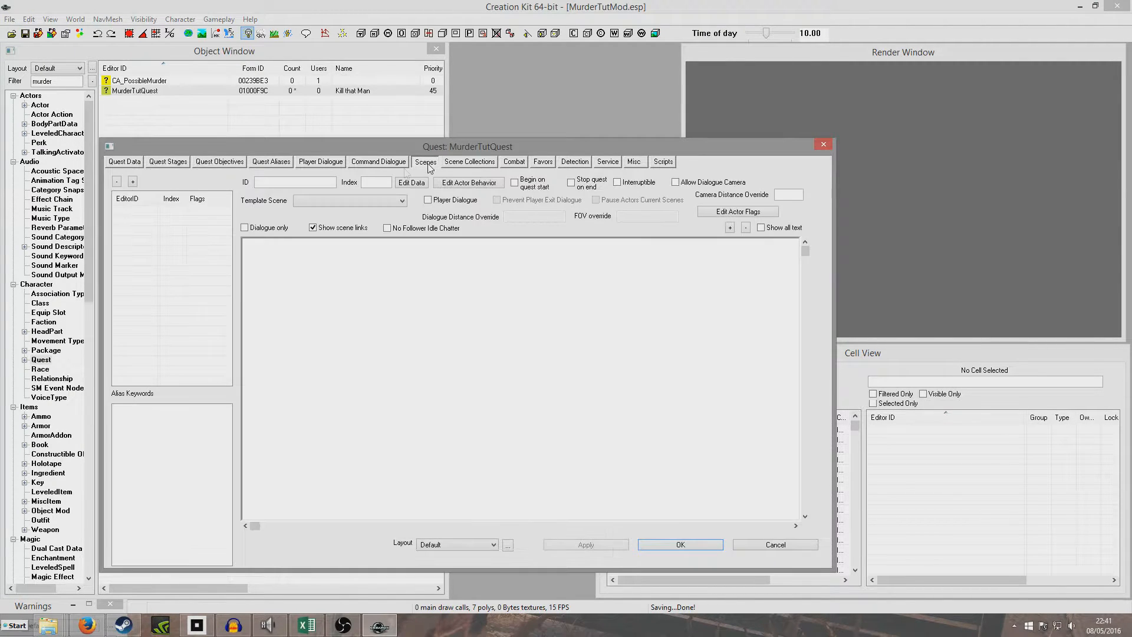
right_click(139, 227)
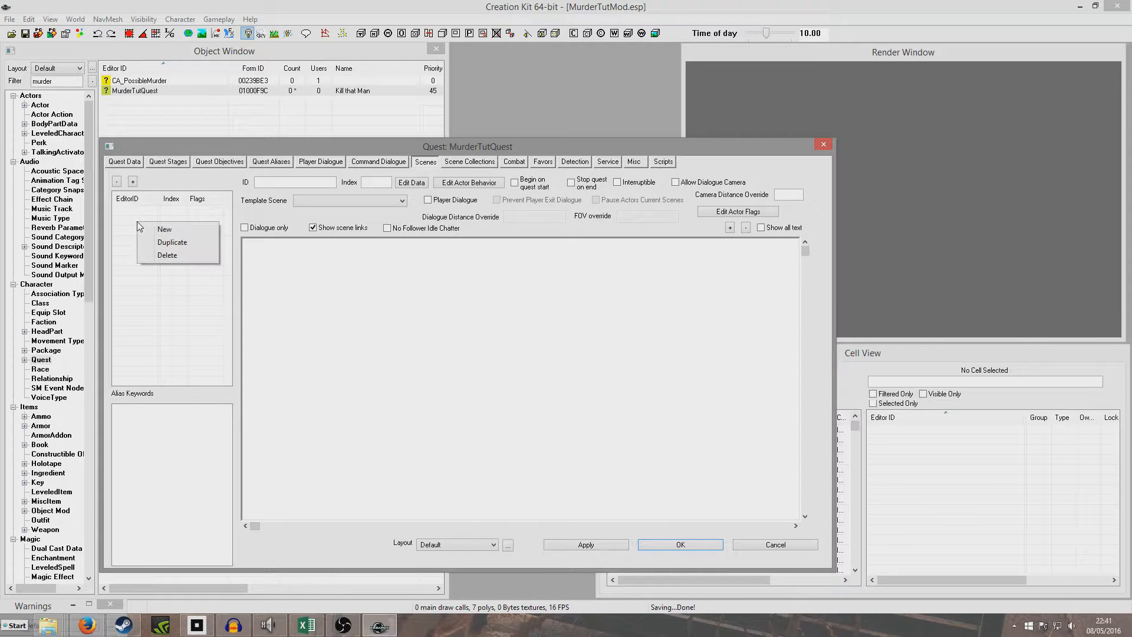
click(154, 230)
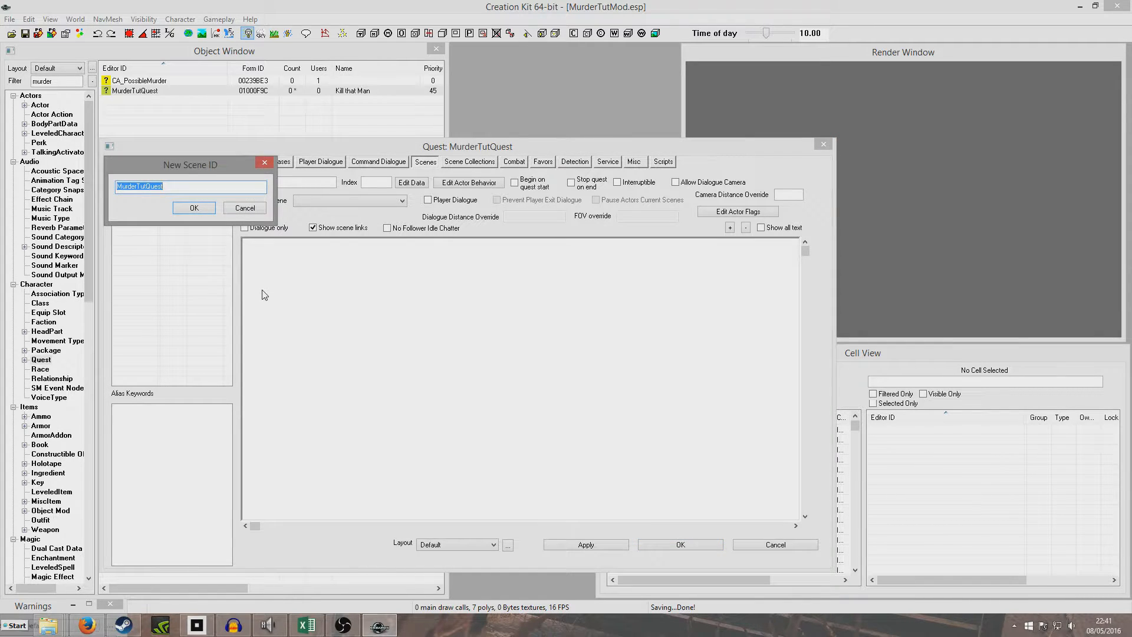
key(End)
click(199, 208)
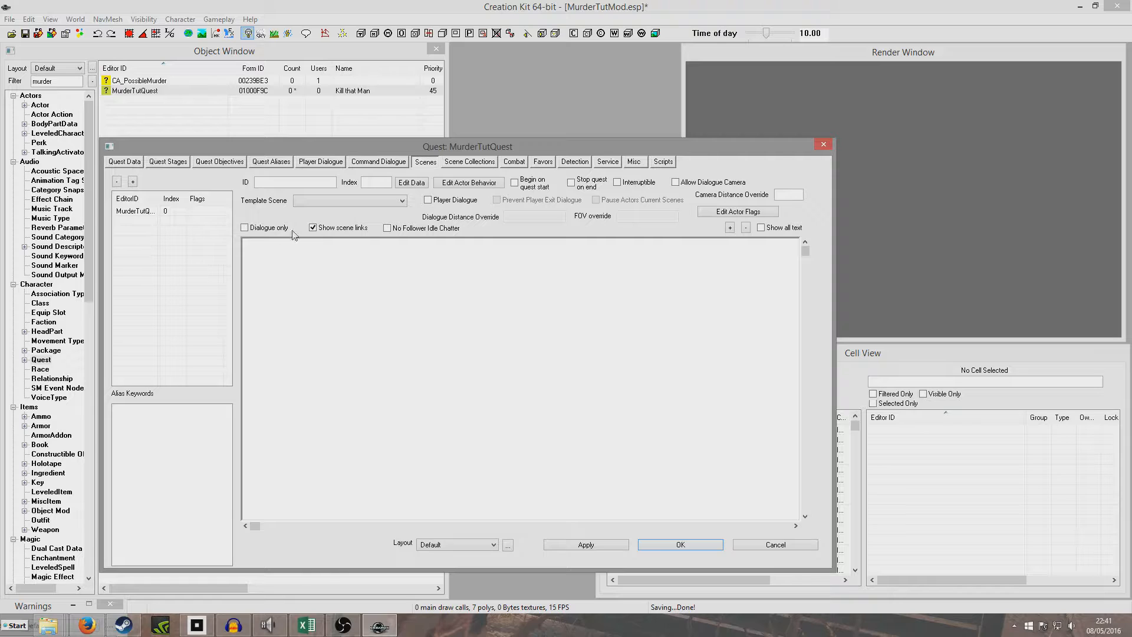
- Enable player dialogue for MurderTutQuestScene01 and add the QuestGiver alias as an actor in the scene
click(121, 212)
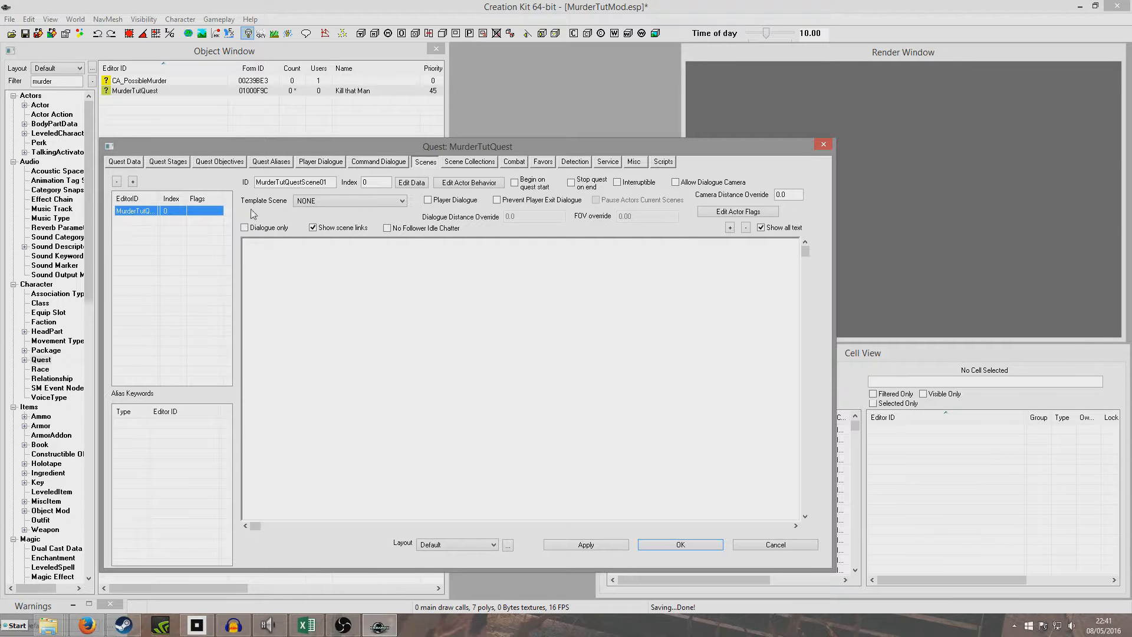
click(429, 200)
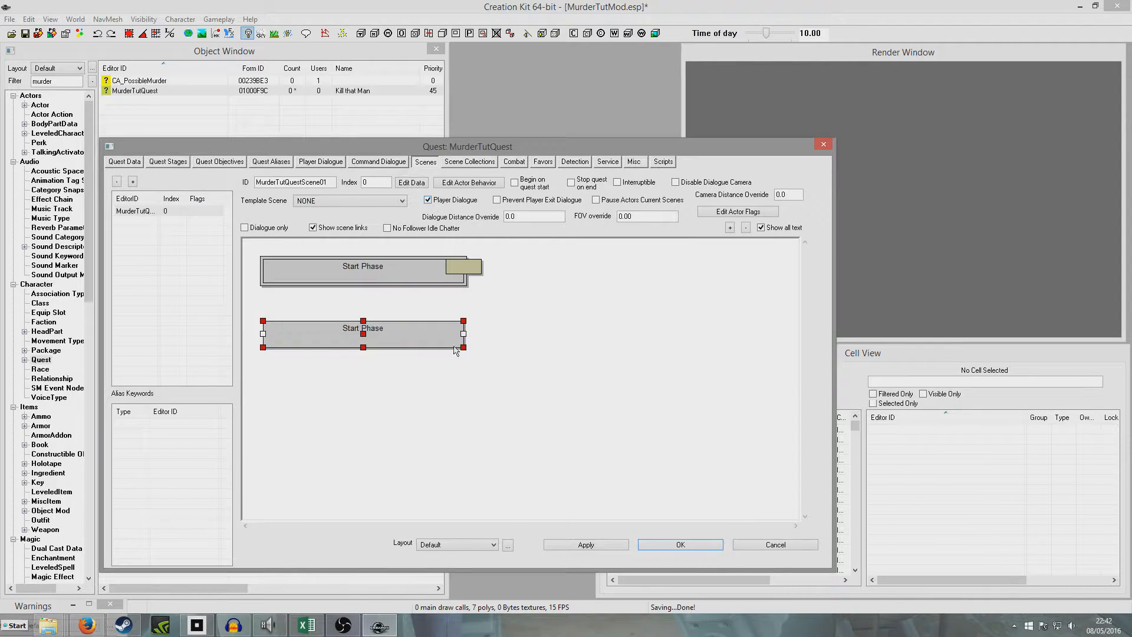
right_click(399, 306)
click(425, 309)
click(136, 217)
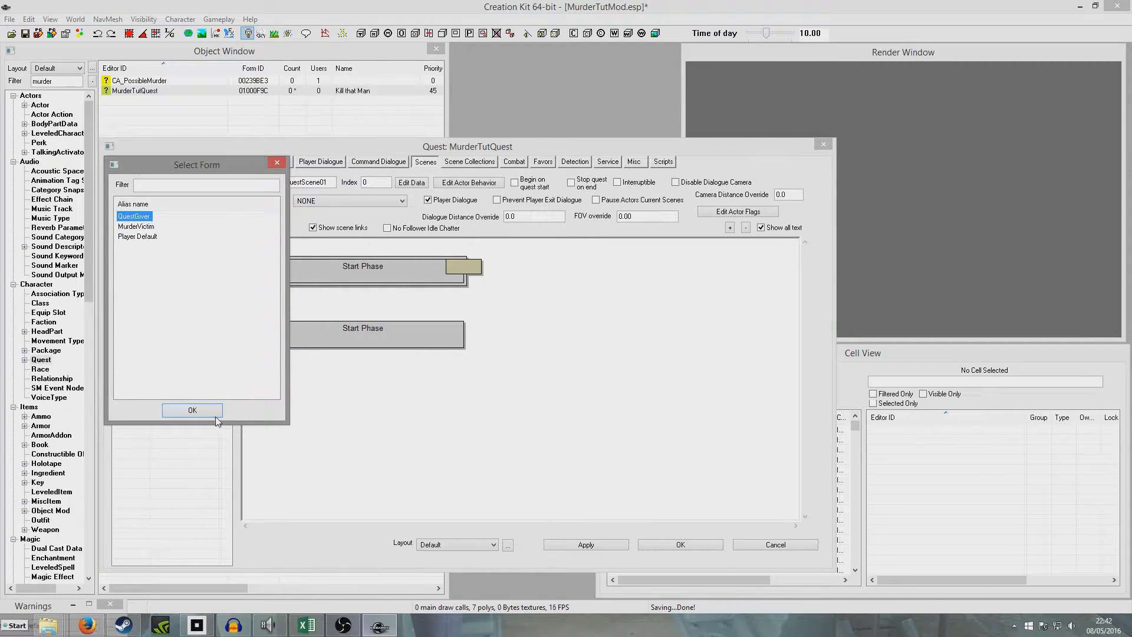
click(192, 410)
- Create the start greeting topic for QuestGiver, keeping the ID MurderTutQuest, with the response "Hello. I need your help"
double_click(375, 343)
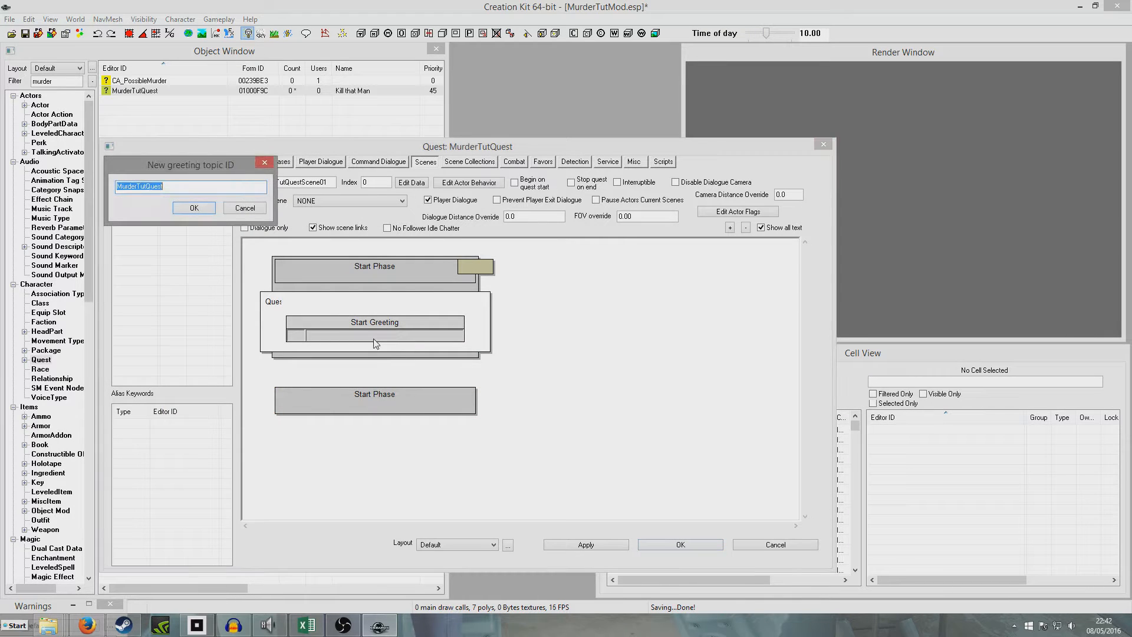
click(184, 187)
key(Return)
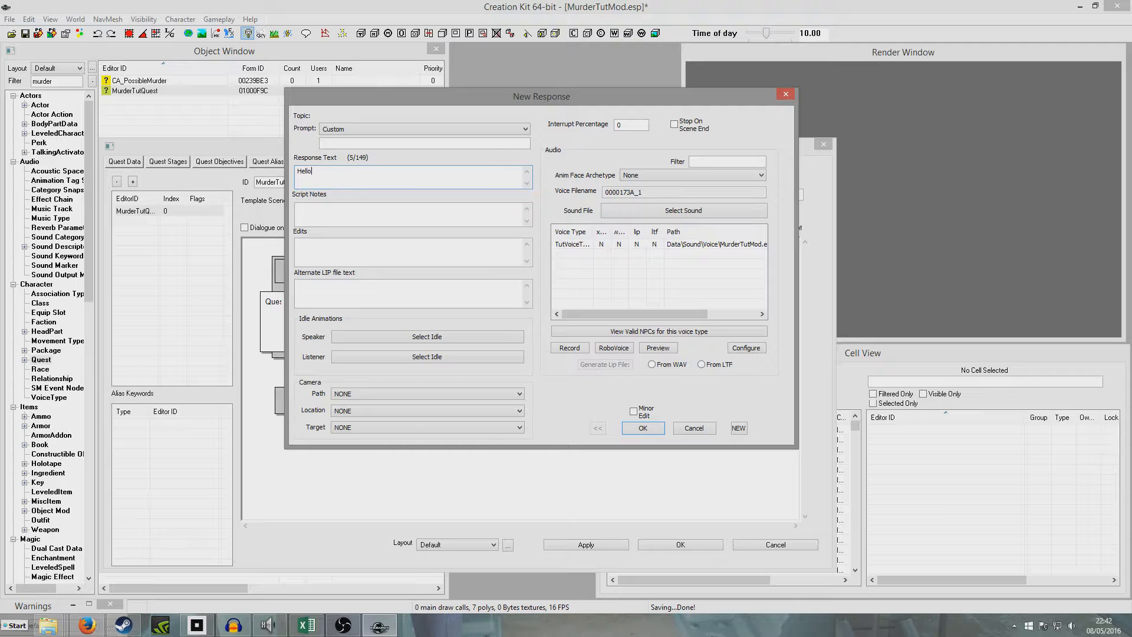
text(need your help)
key(Return)
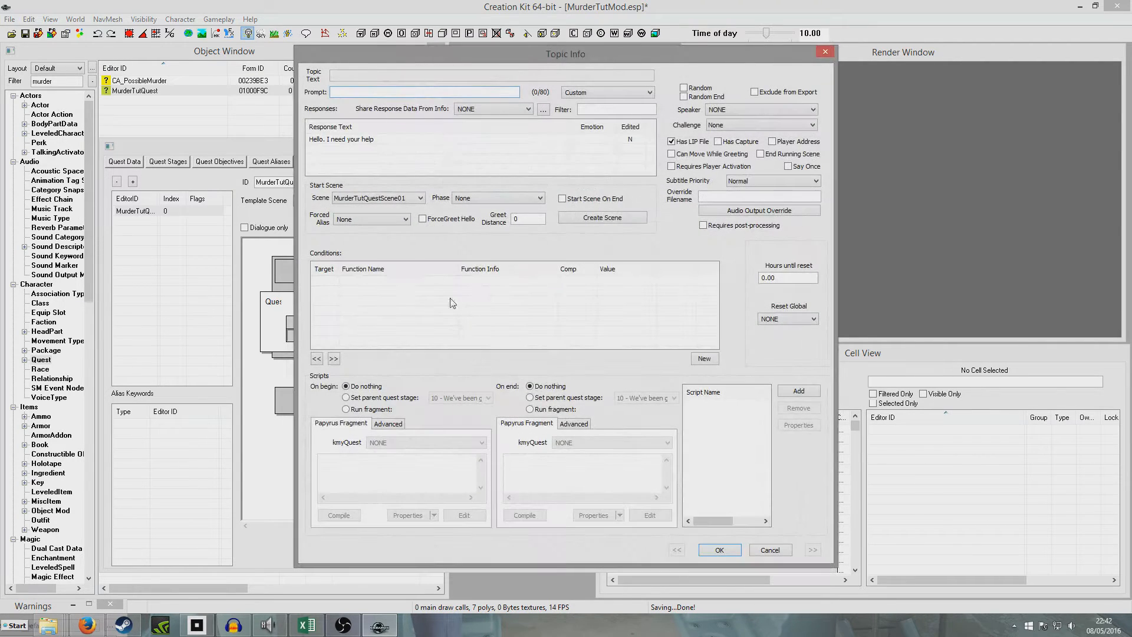
- Add a GetIsID condition to the greeting for the actor MurderTutNPC01, equal to 1
right_click(382, 294)
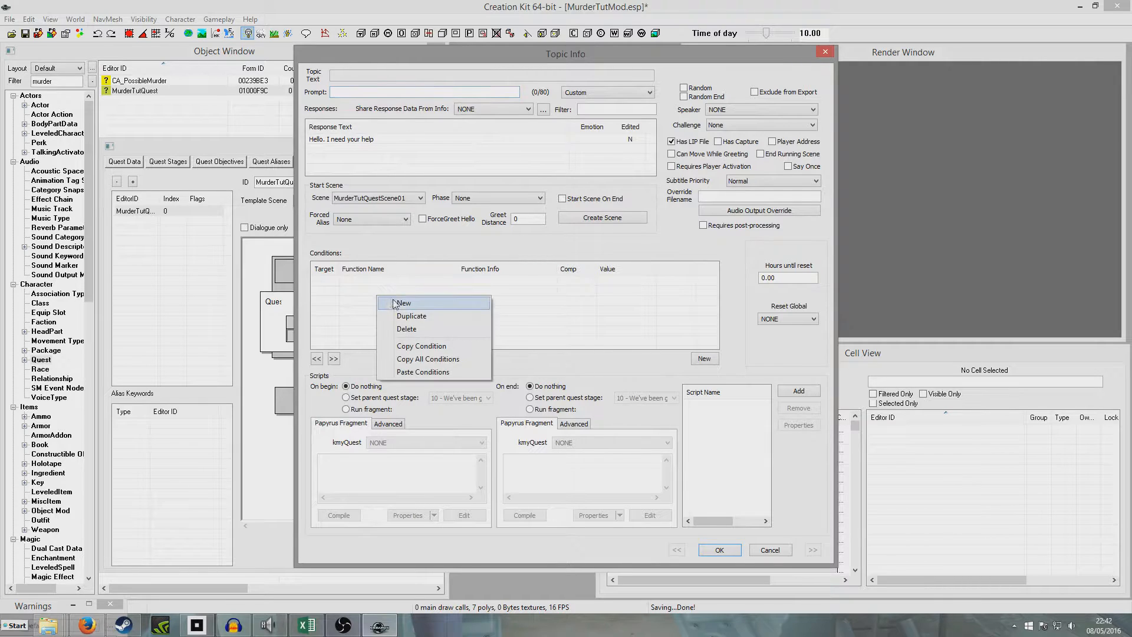
click(396, 301)
click(502, 346)
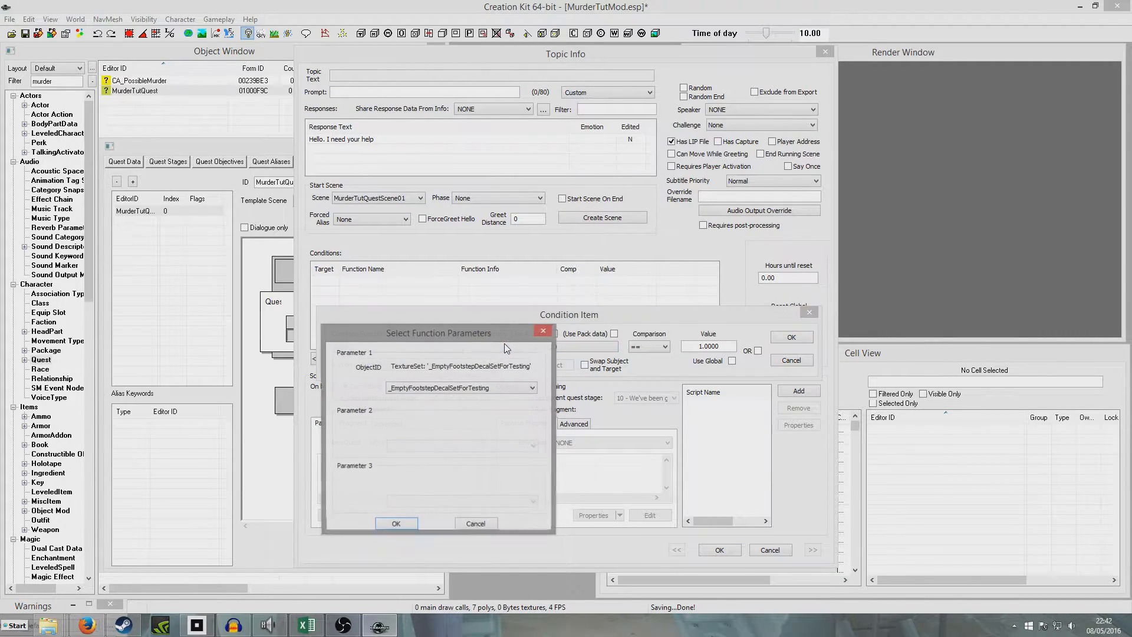
click(470, 389)
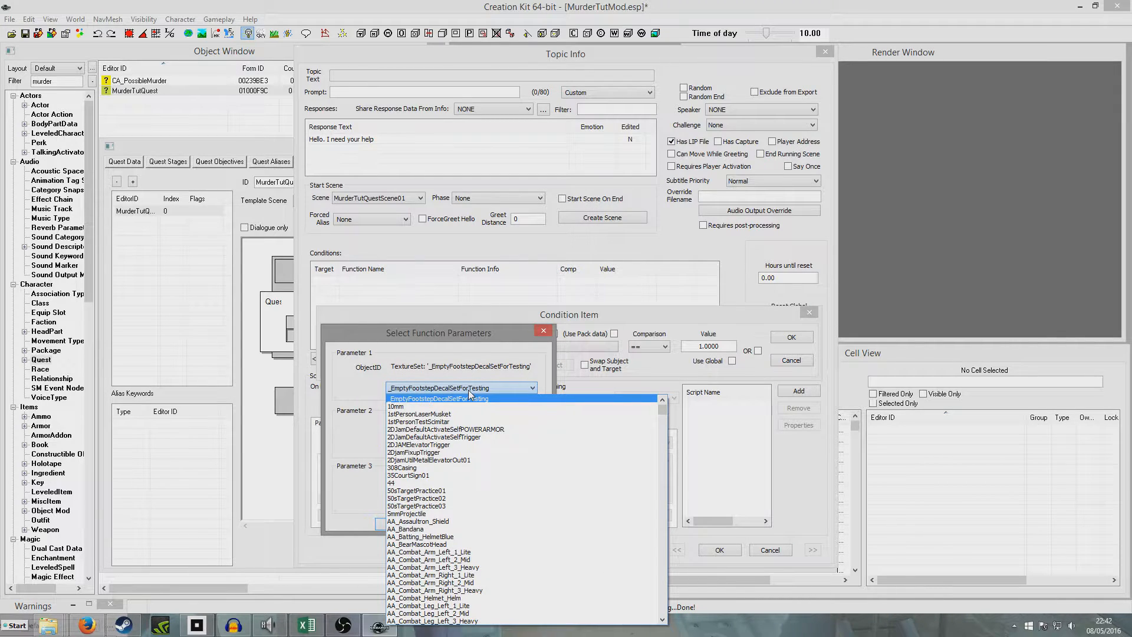
text(murd)
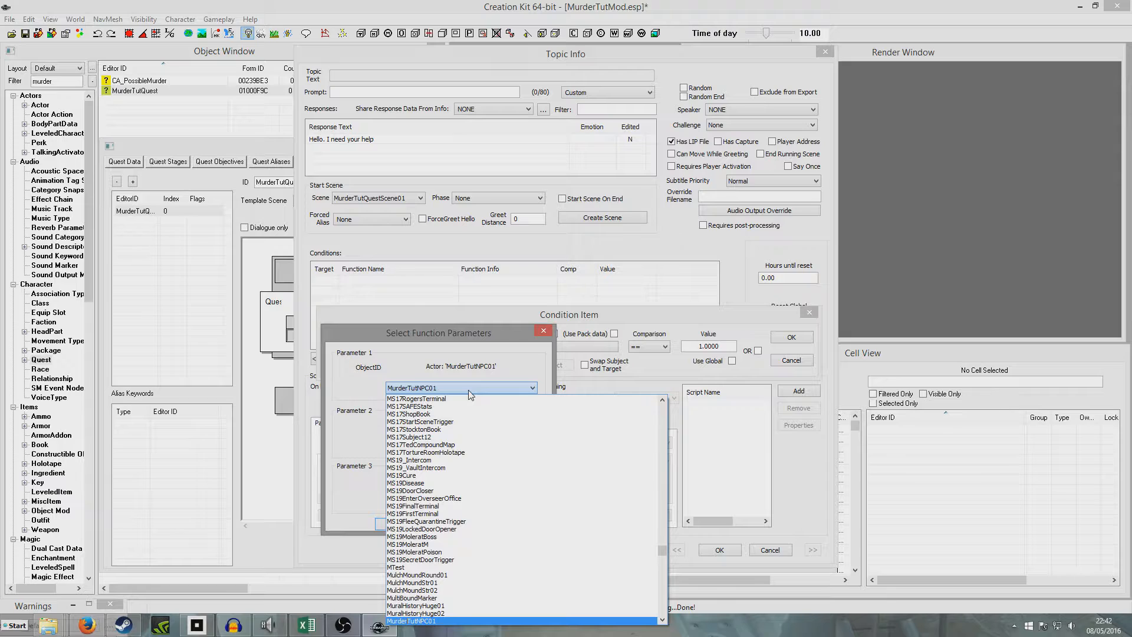
click(412, 620)
click(396, 523)
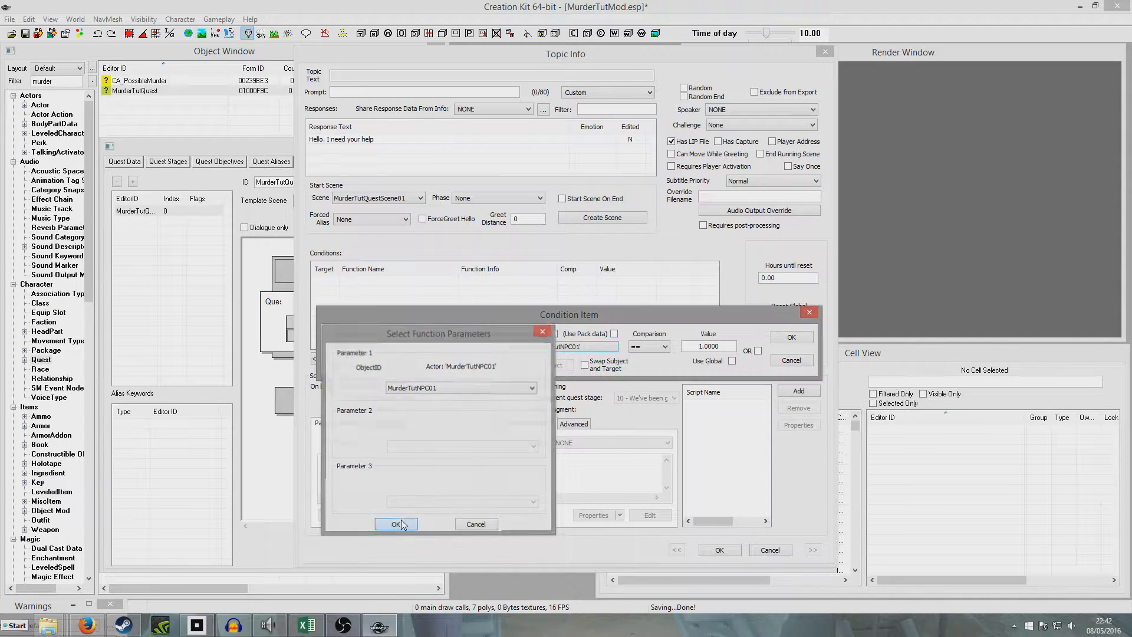
click(791, 337)
- Add a GetStage condition for MurderTutQuest equal to 0 and confirm the greeting's topic info
right_click(509, 308)
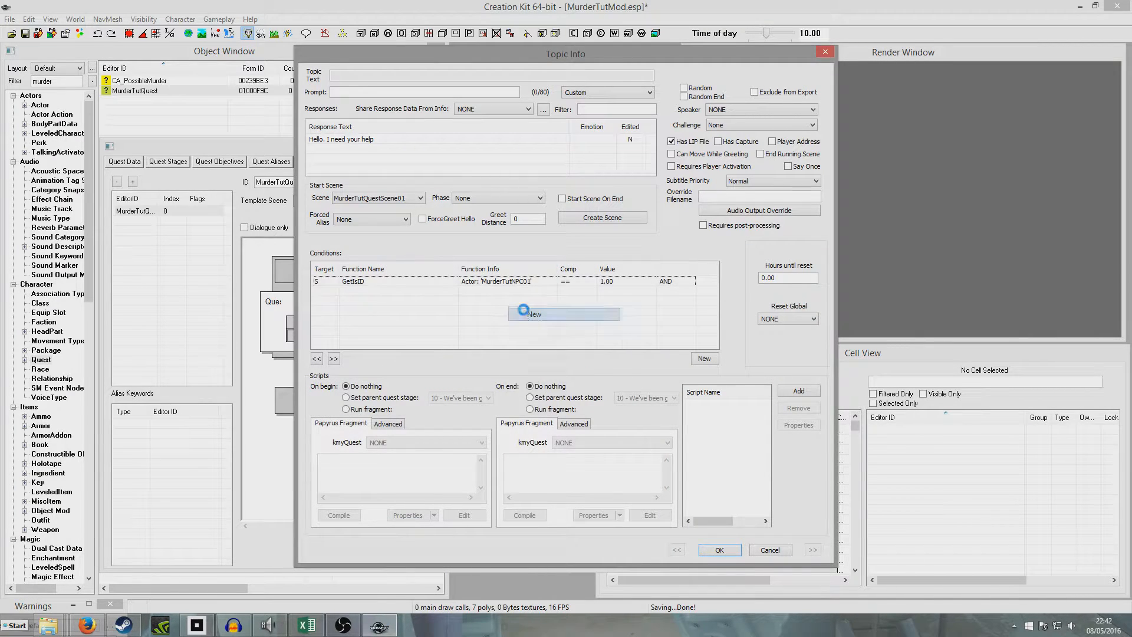
click(523, 311)
click(451, 357)
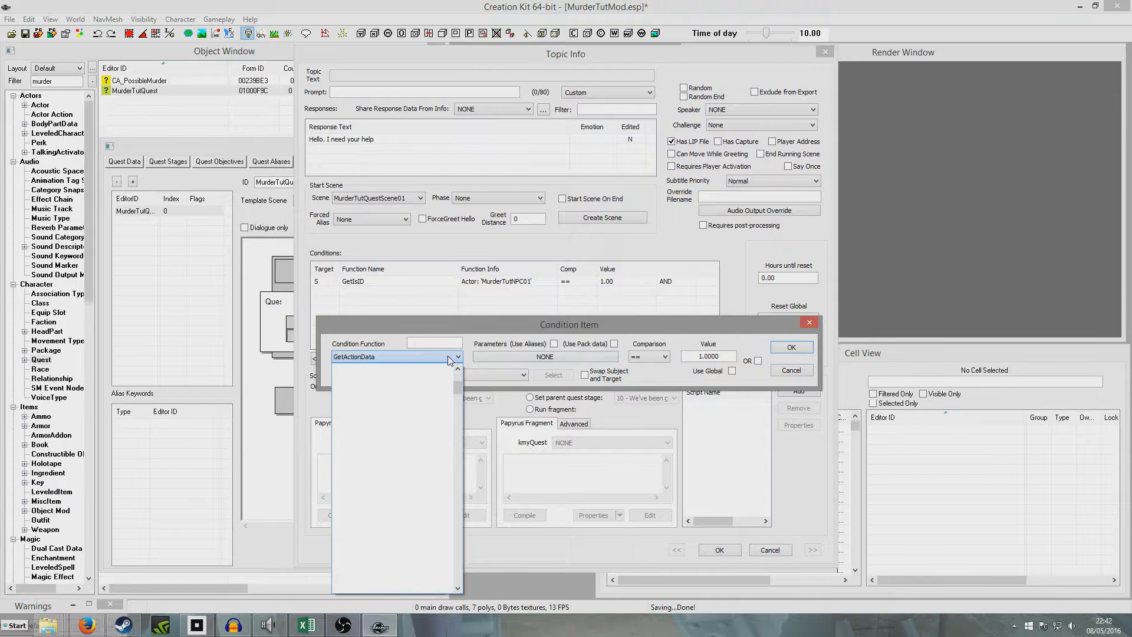
text(GetStage)
click(429, 367)
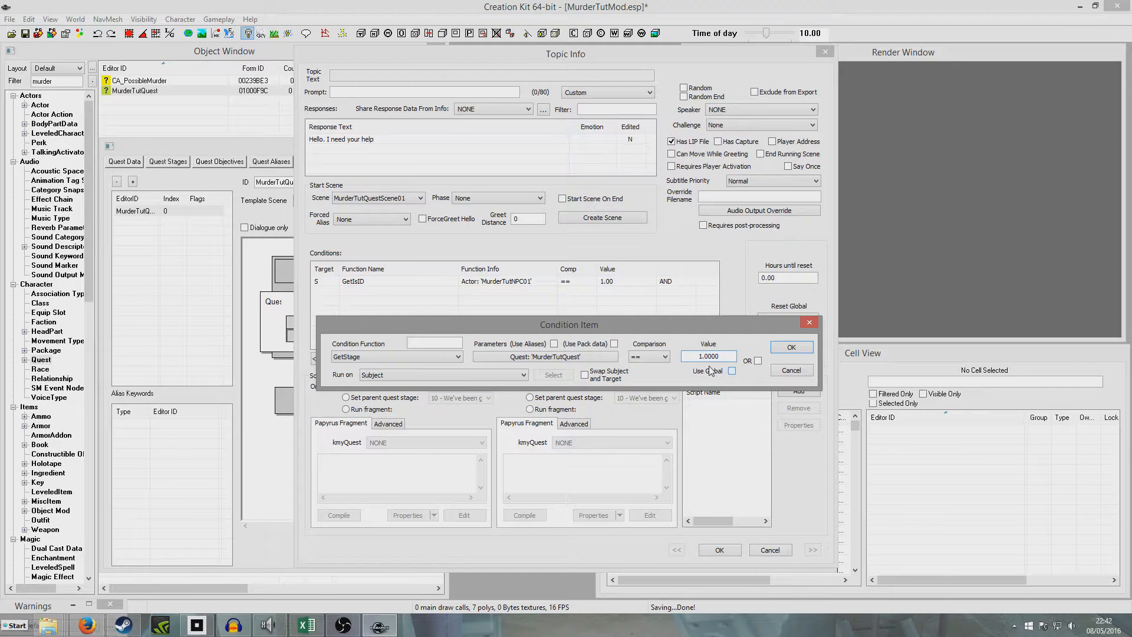
key(BackSpace)
text(0)
click(776, 349)
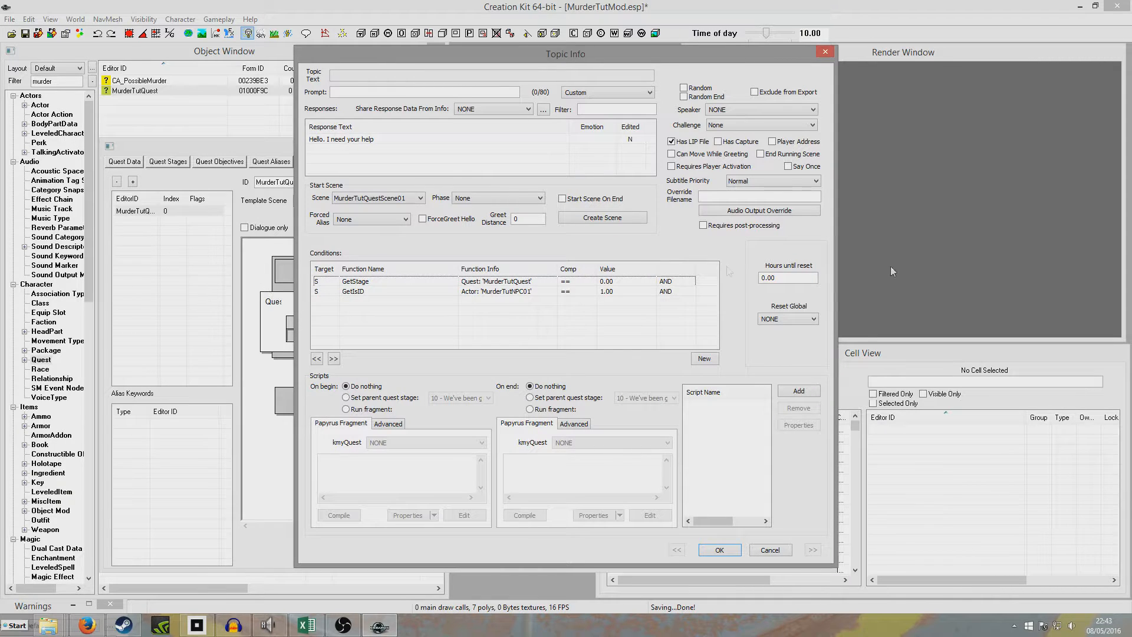
click(734, 551)
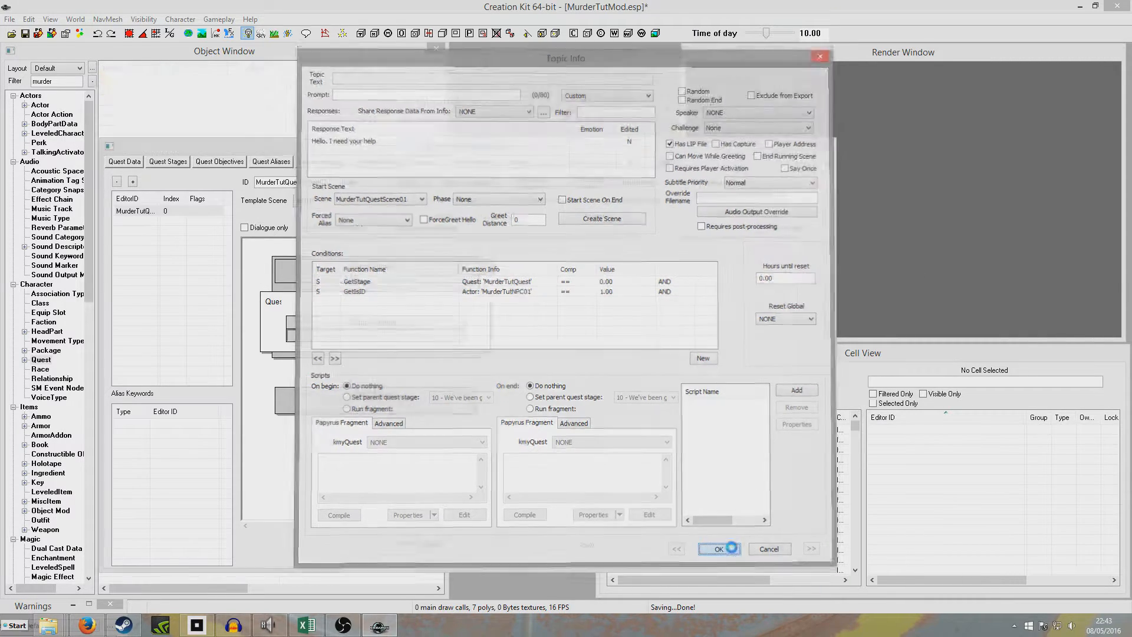
click(747, 491)
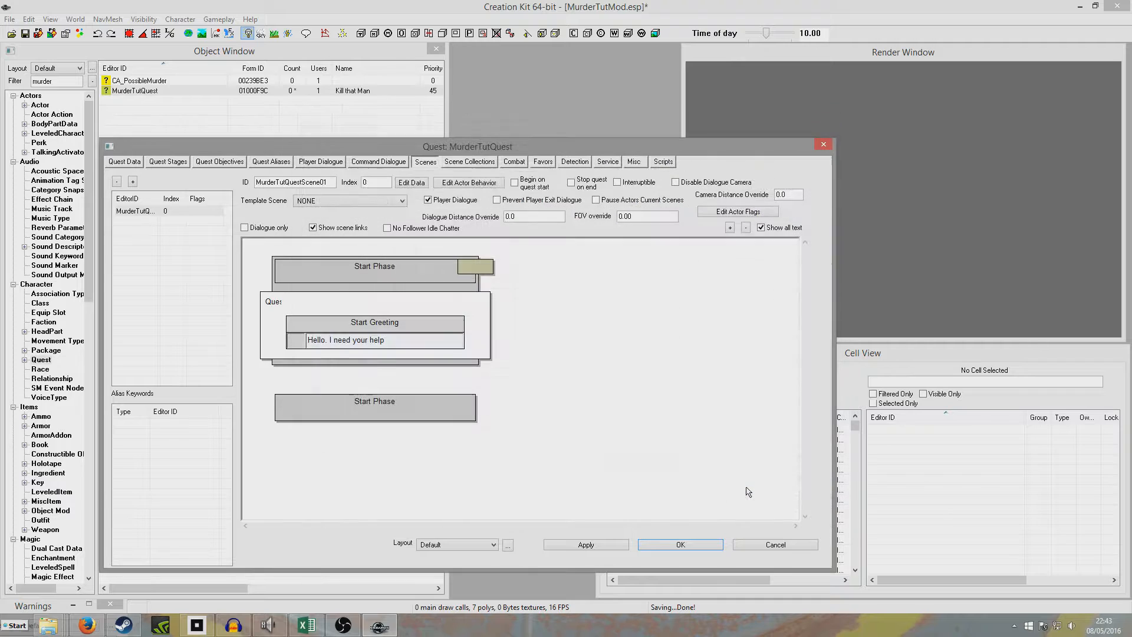
- Add a phase at the end of the scene and create a player dialogue action for QuestGiver in it
right_click(546, 339)
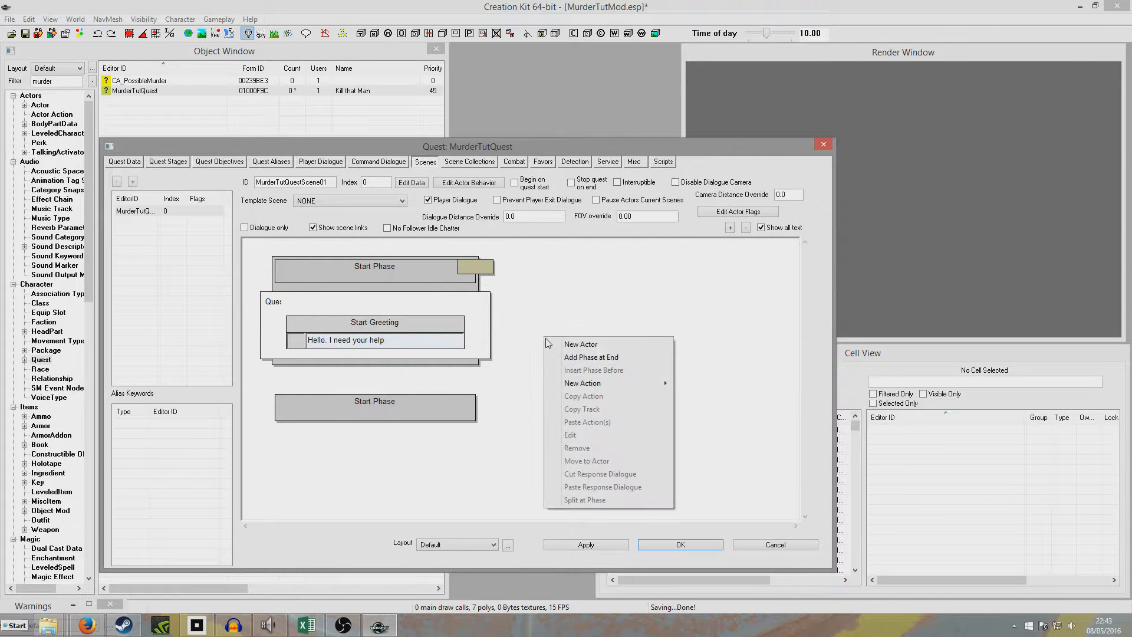
click(591, 357)
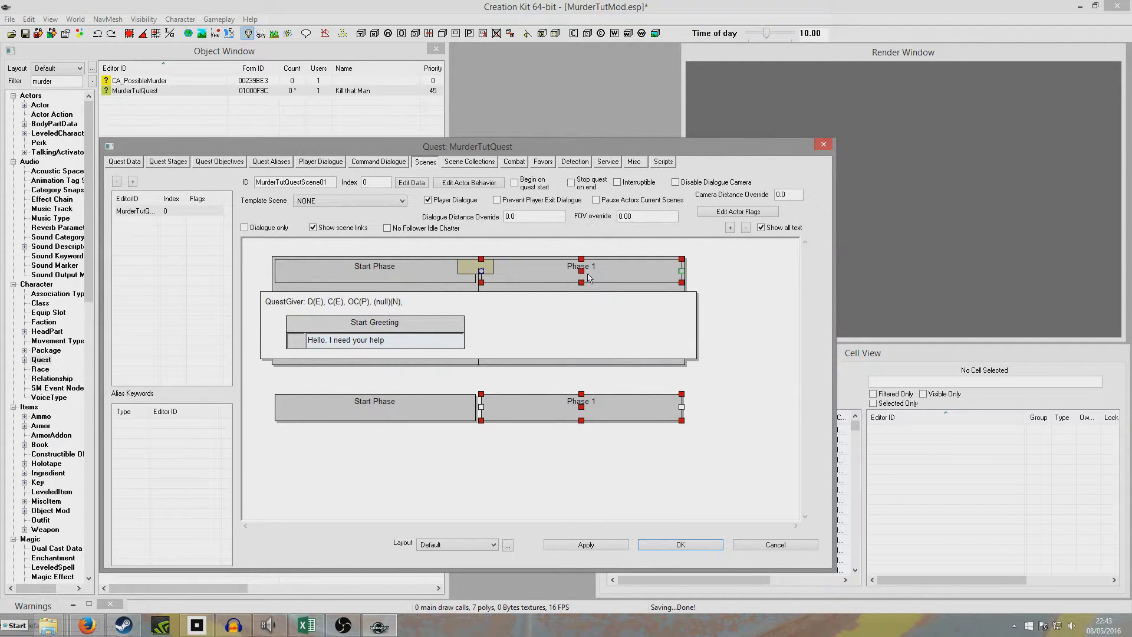
right_click(564, 323)
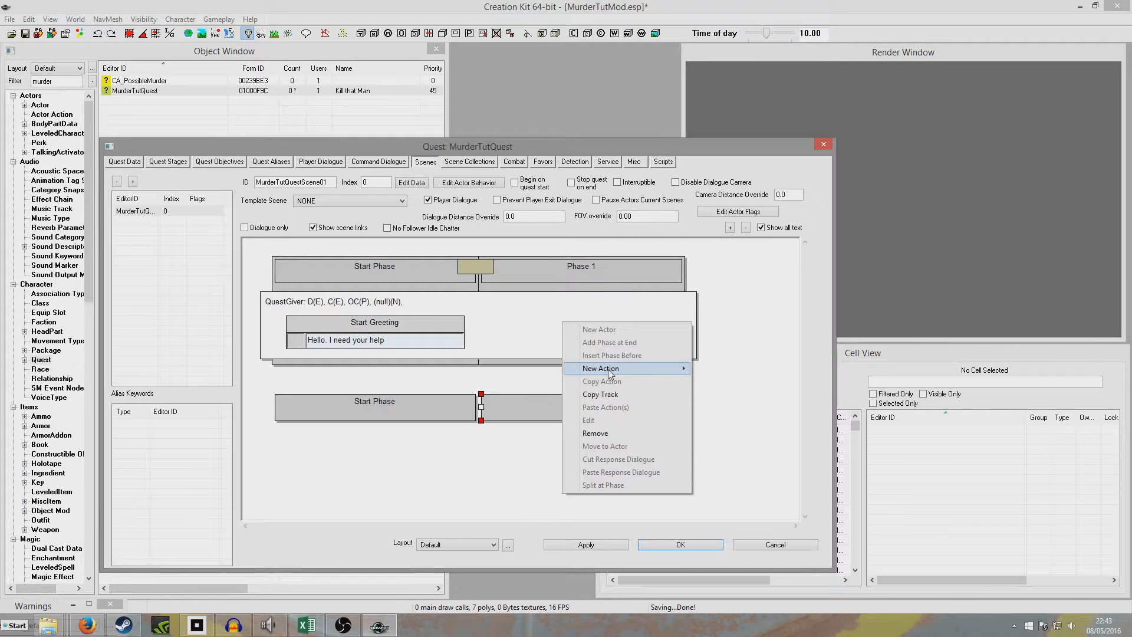
mouse_move(614, 372)
click(737, 406)
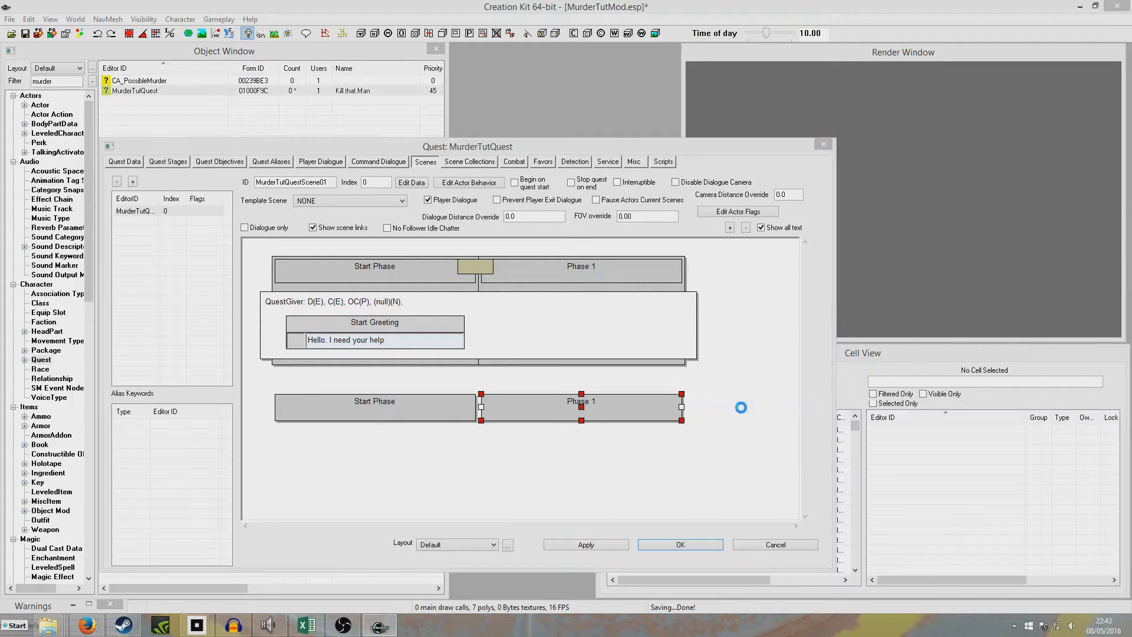
click(720, 549)
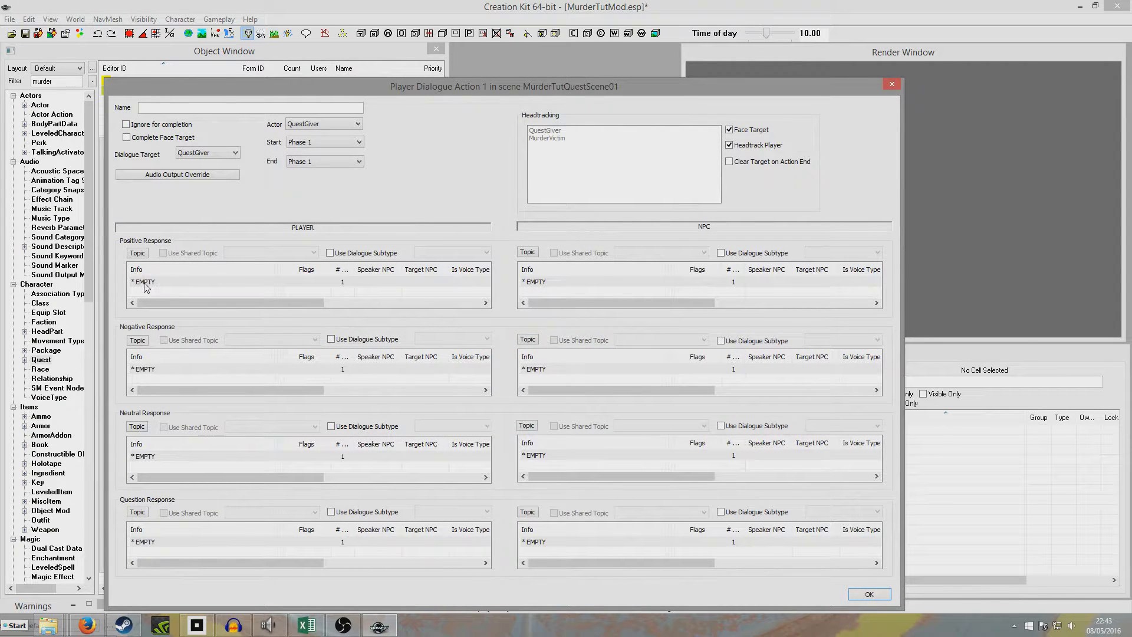
- Fill the player's positive response with the prompt "I'll do it" and the response text "I'll do"
double_click(146, 282)
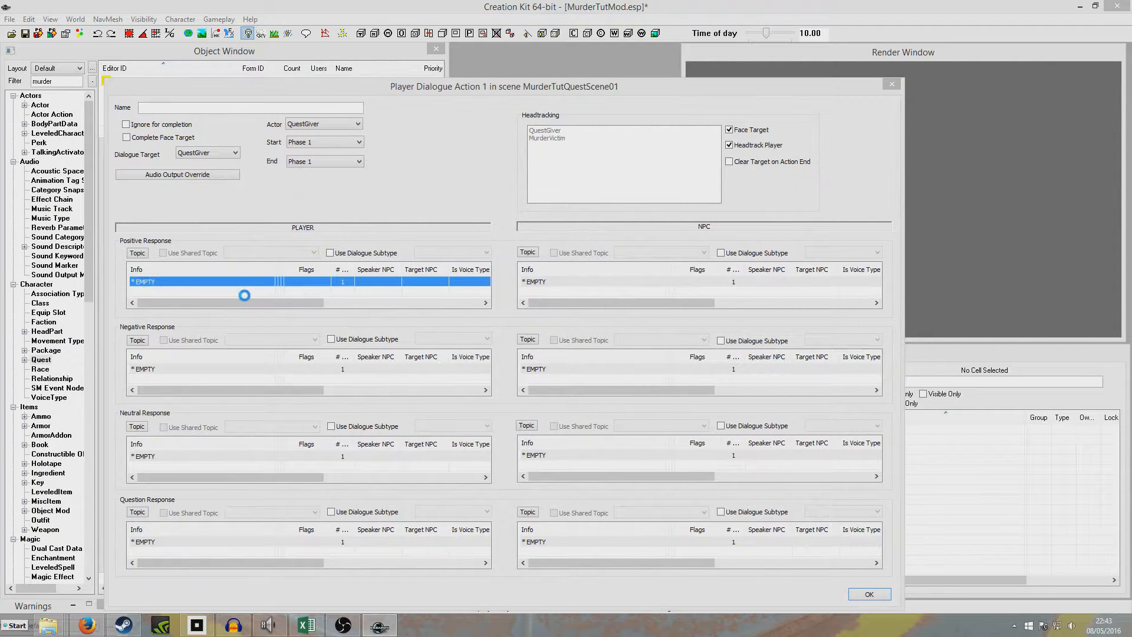
text(I'll do it)
double_click(398, 138)
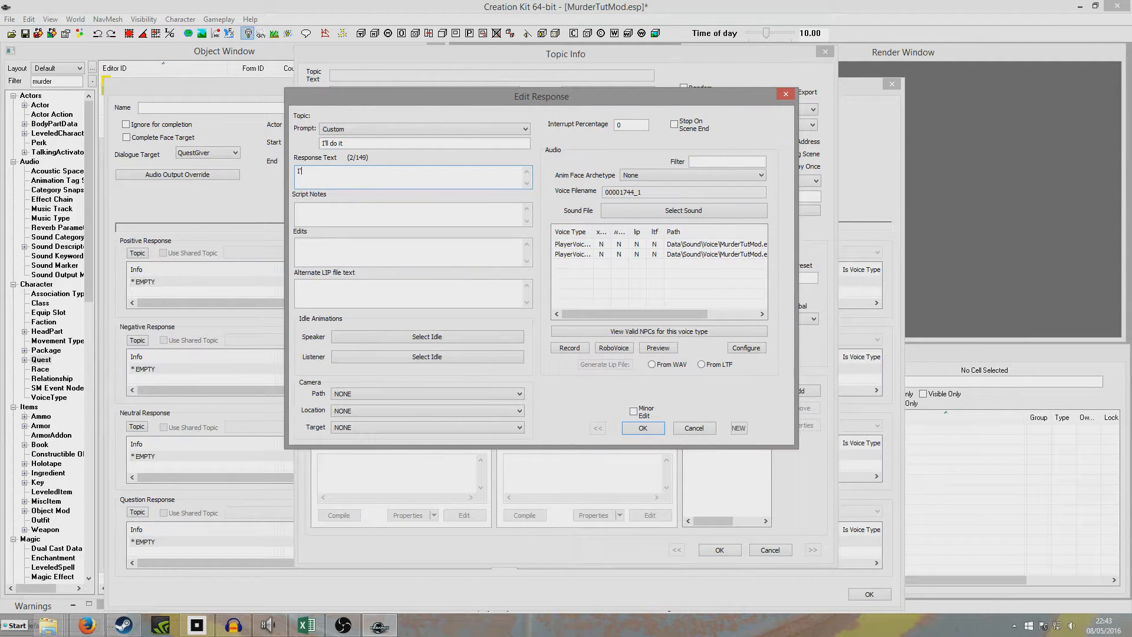
click(654, 433)
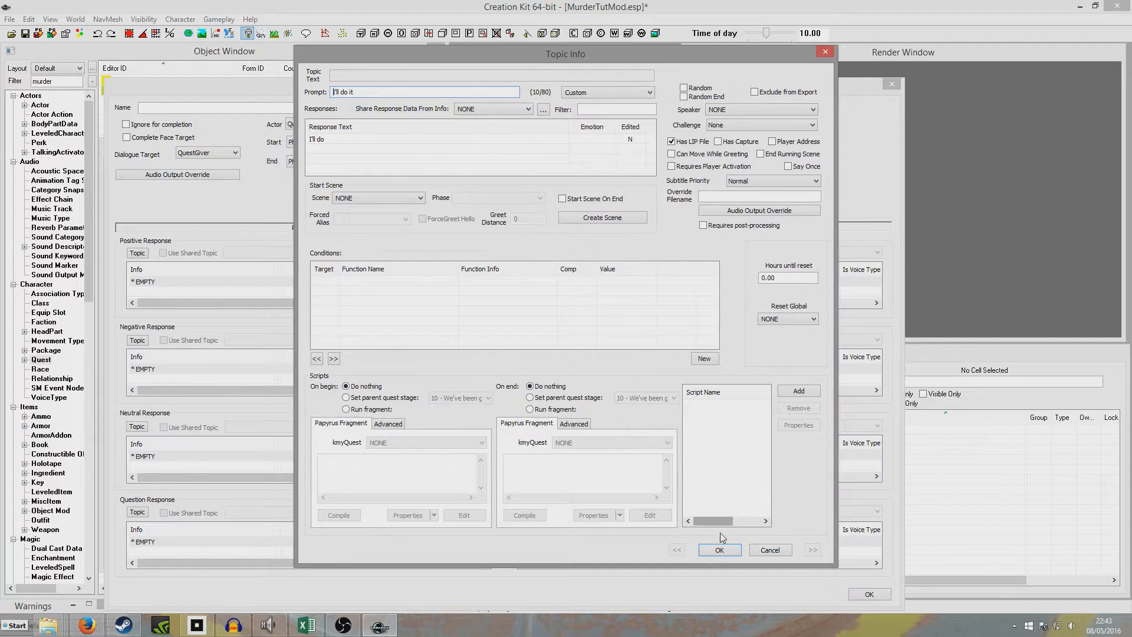
click(719, 549)
- Set the NPC's positive response to "Good to hear it. I want you to kill my enemy. There are some caps in it for you!"
double_click(547, 279)
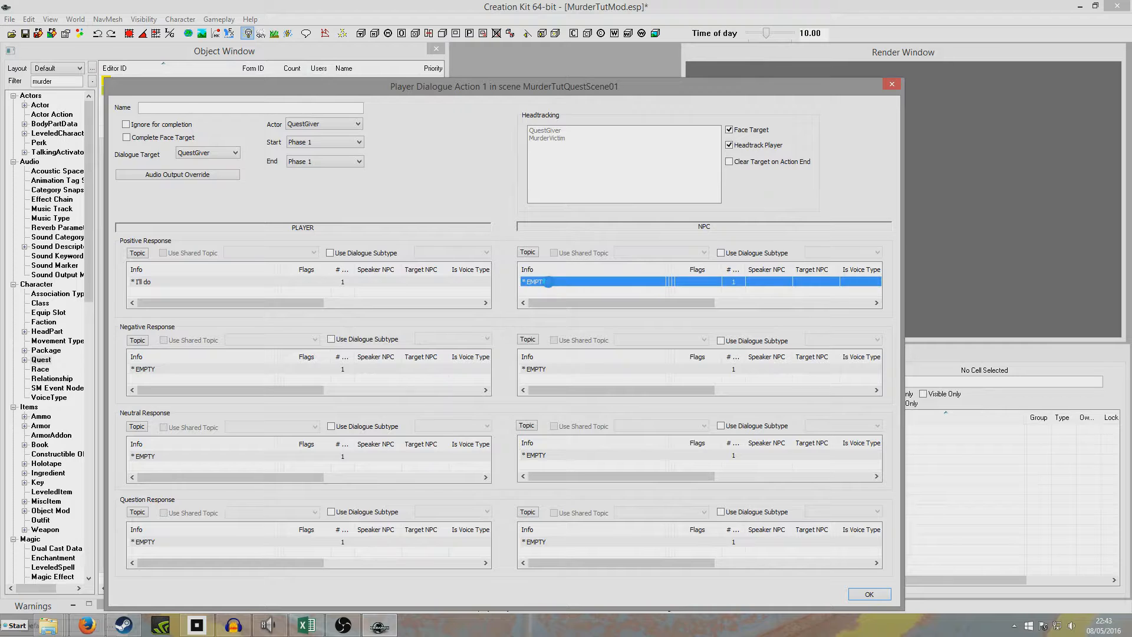
double_click(337, 143)
text(Good to hear it. I want)
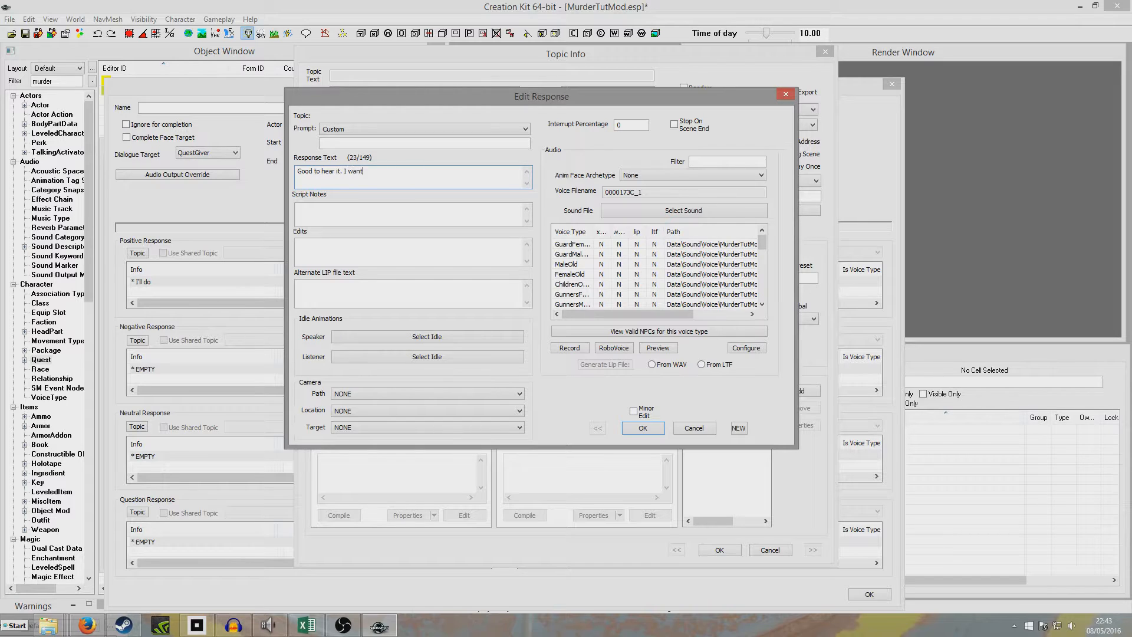
text( you to kill my enemy. There are some caps in it for you!)
key(Return)
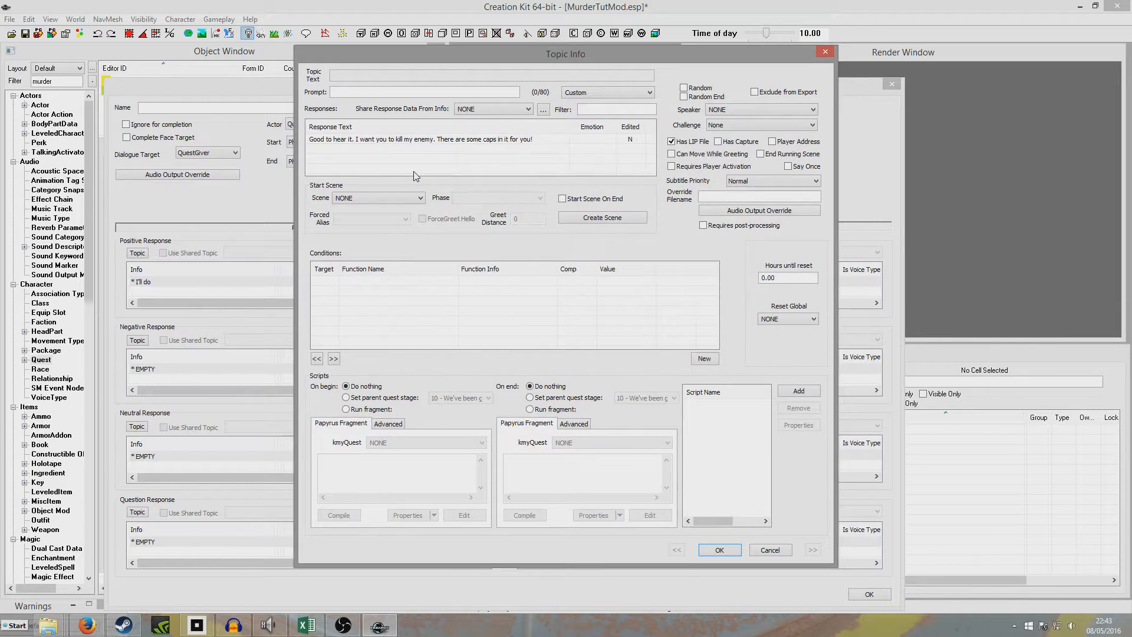
- Make the NPC's positive response set parent quest stage 10 on end, and confirm the topic info and dialogue action
click(530, 397)
click(642, 398)
click(670, 409)
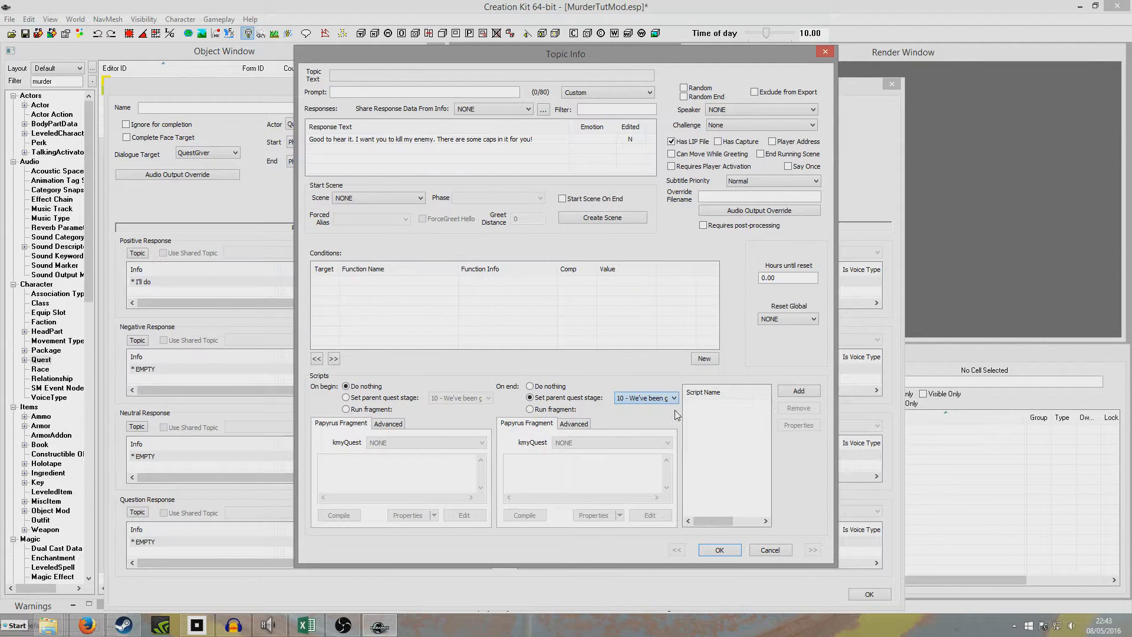
click(720, 549)
click(855, 596)
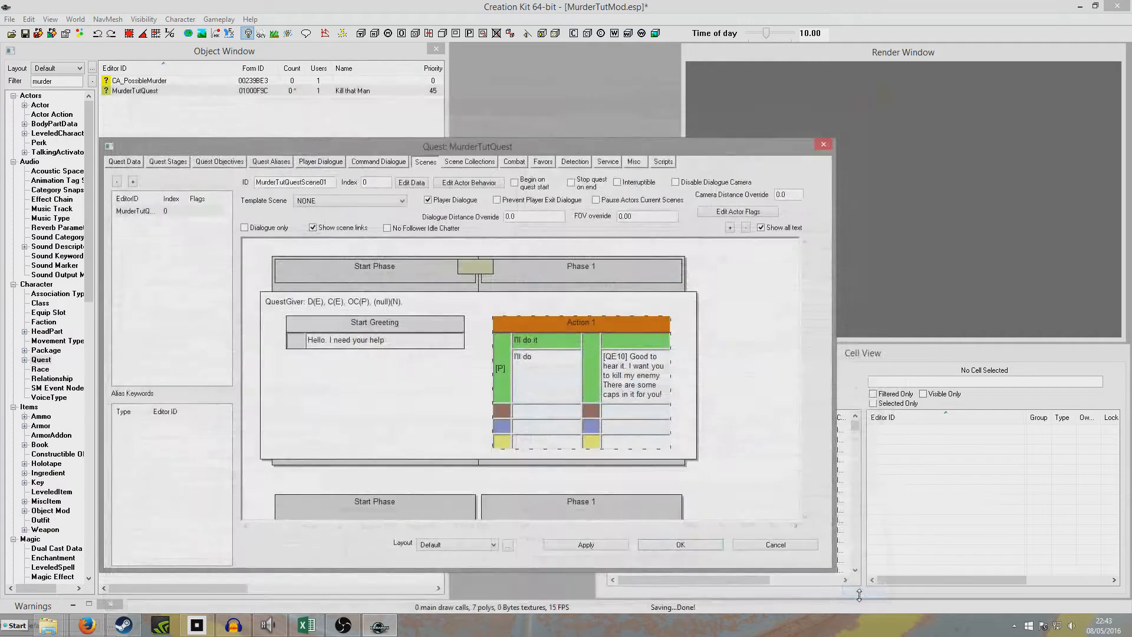
- Add another info with the response "Get on with it." to the quest's existing greeting topic
click(635, 165)
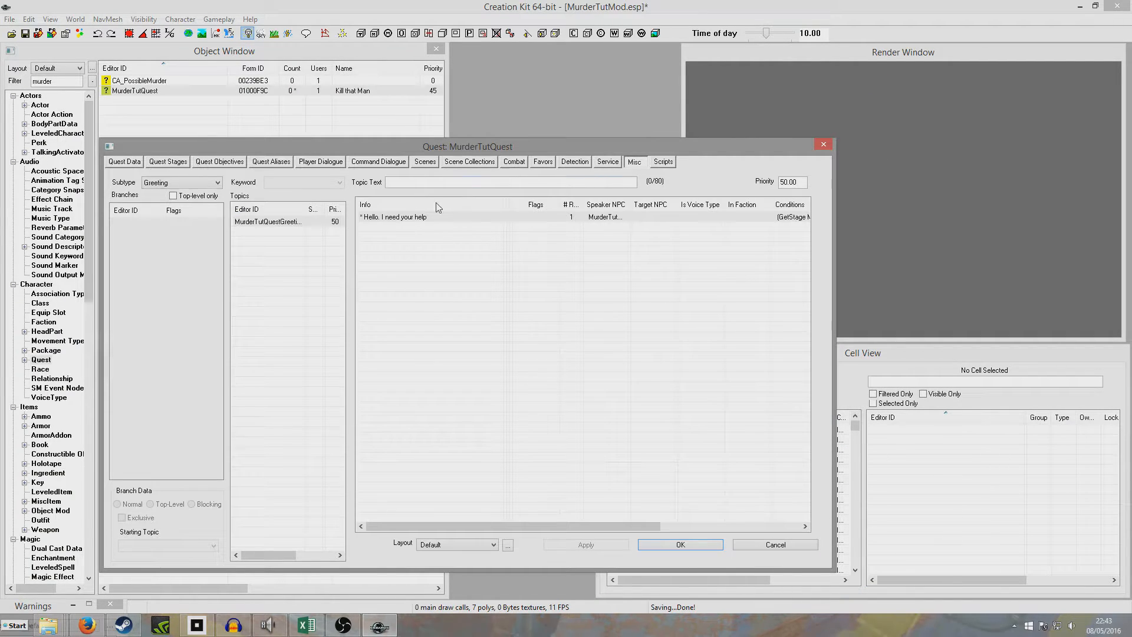
right_click(389, 235)
click(413, 241)
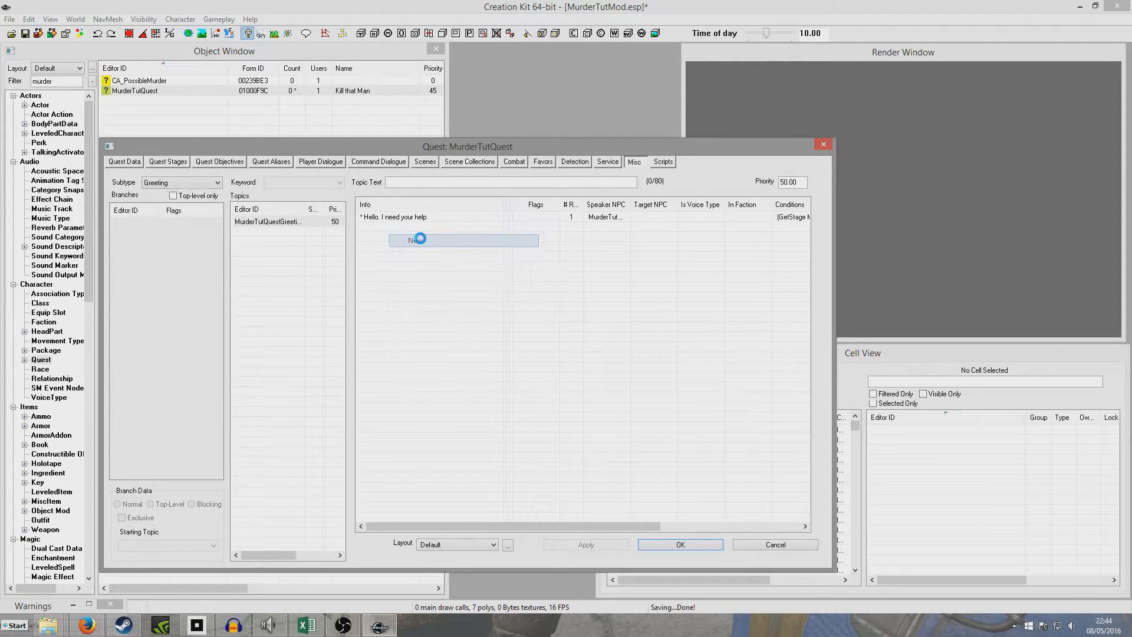
text(Get on with it.)
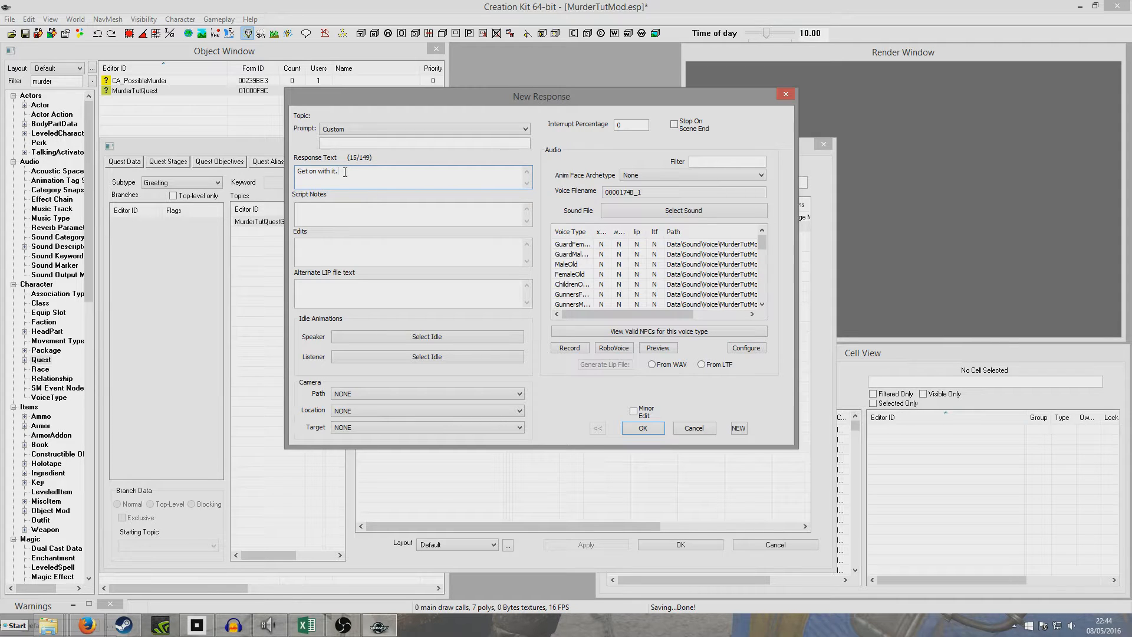
click(643, 428)
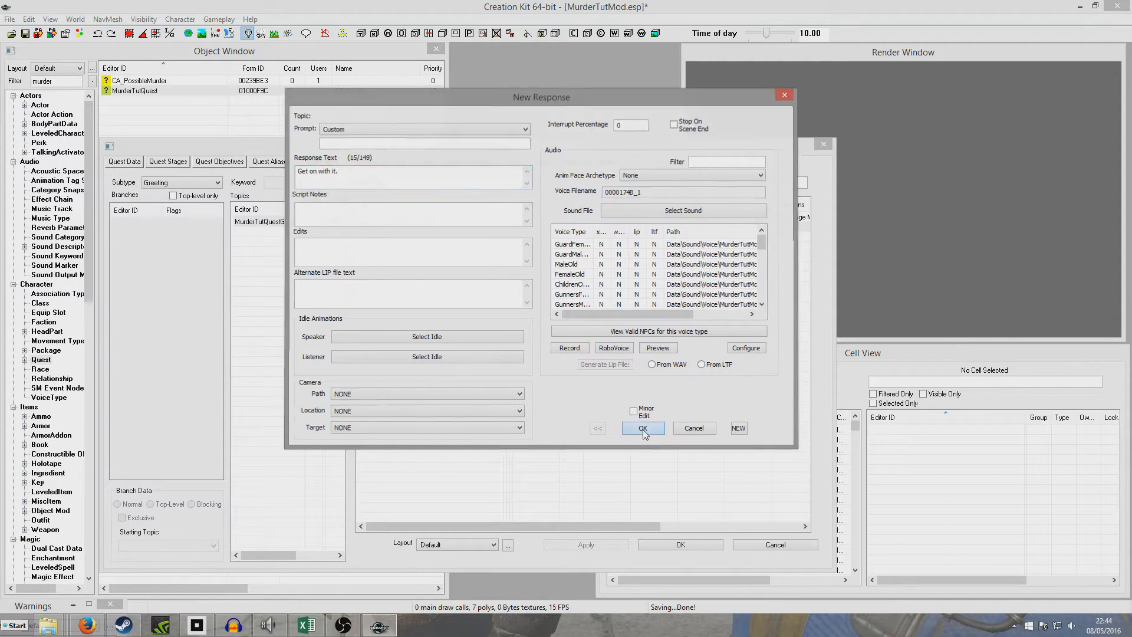
- Add a GetIsID condition for the actor MurderTutNPC01 to the "Get on with it." greeting info
right_click(379, 304)
click(392, 308)
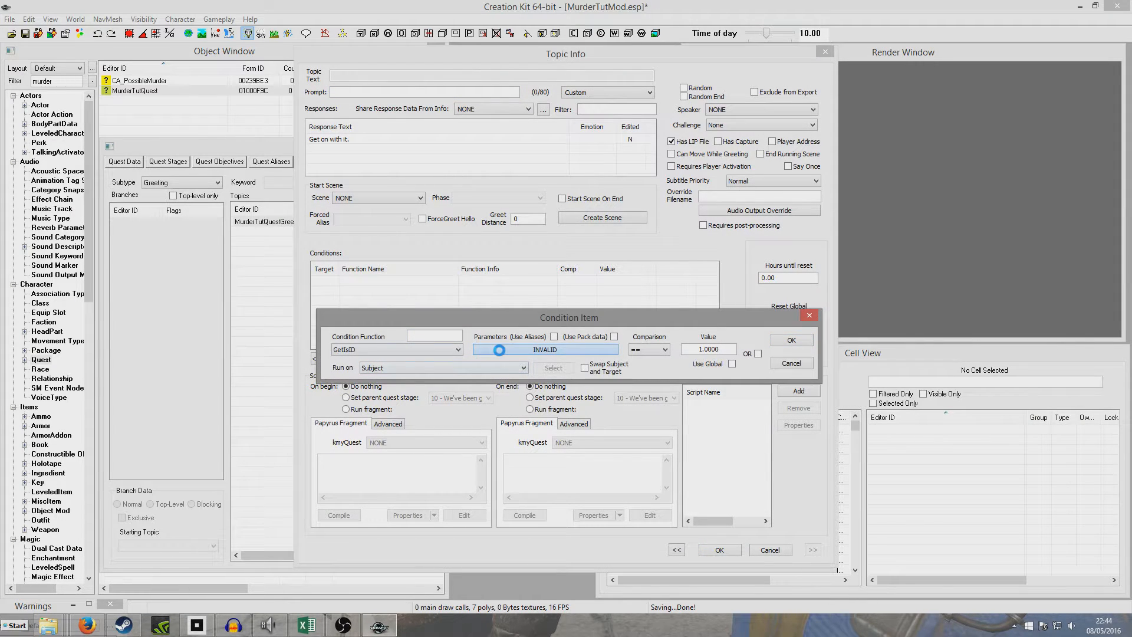
click(500, 350)
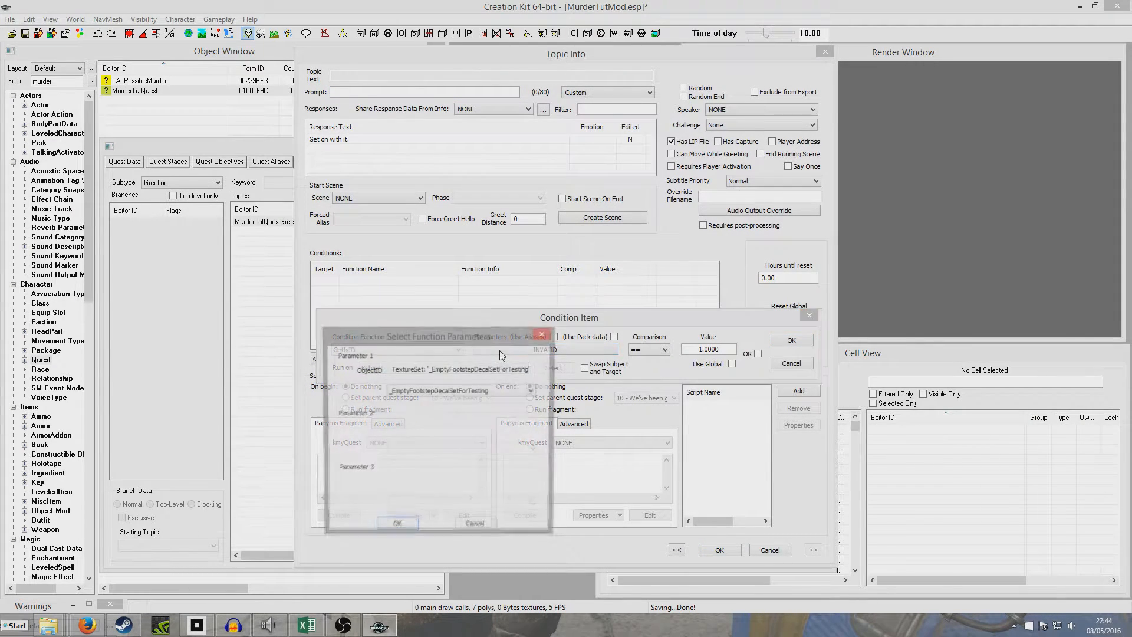
click(475, 390)
text(tut)
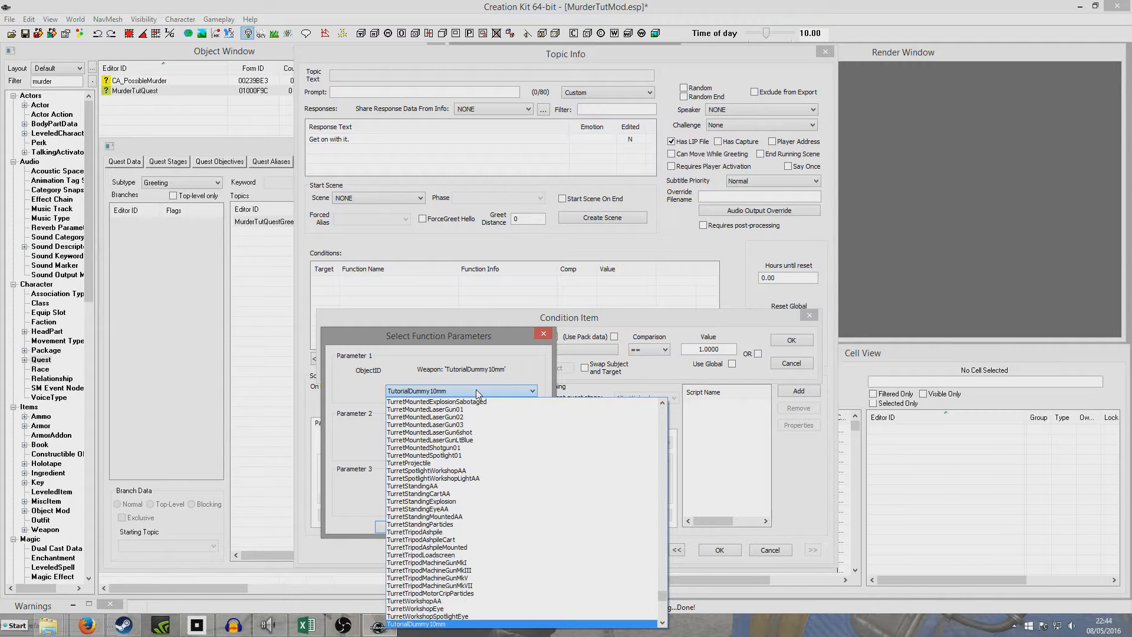
text(mur)
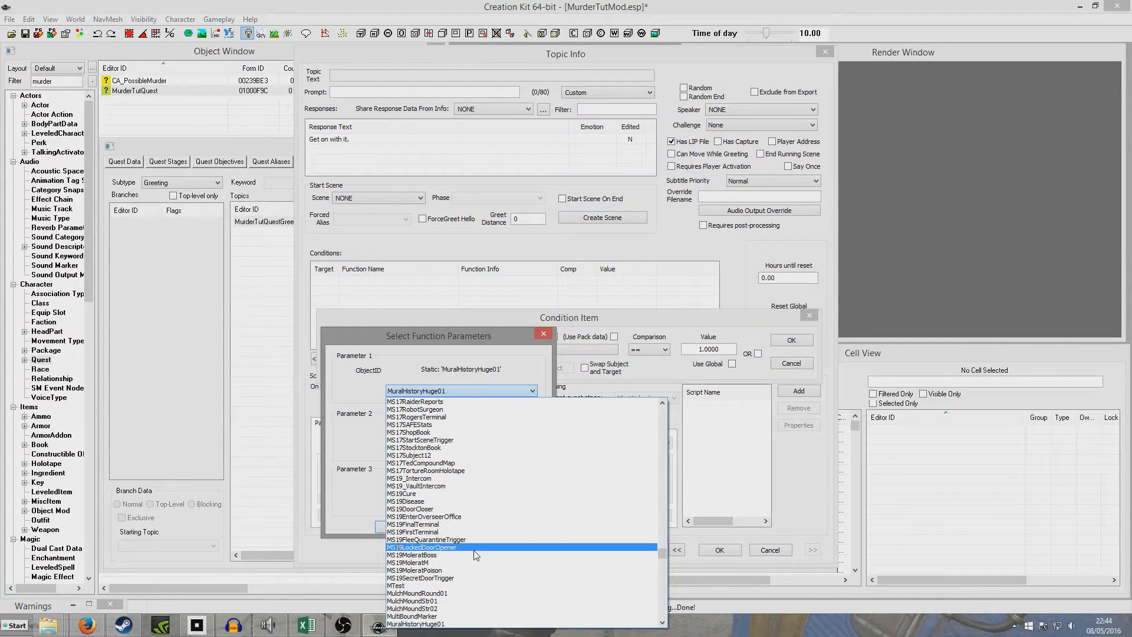
scroll(474, 560, down, 1)
click(457, 622)
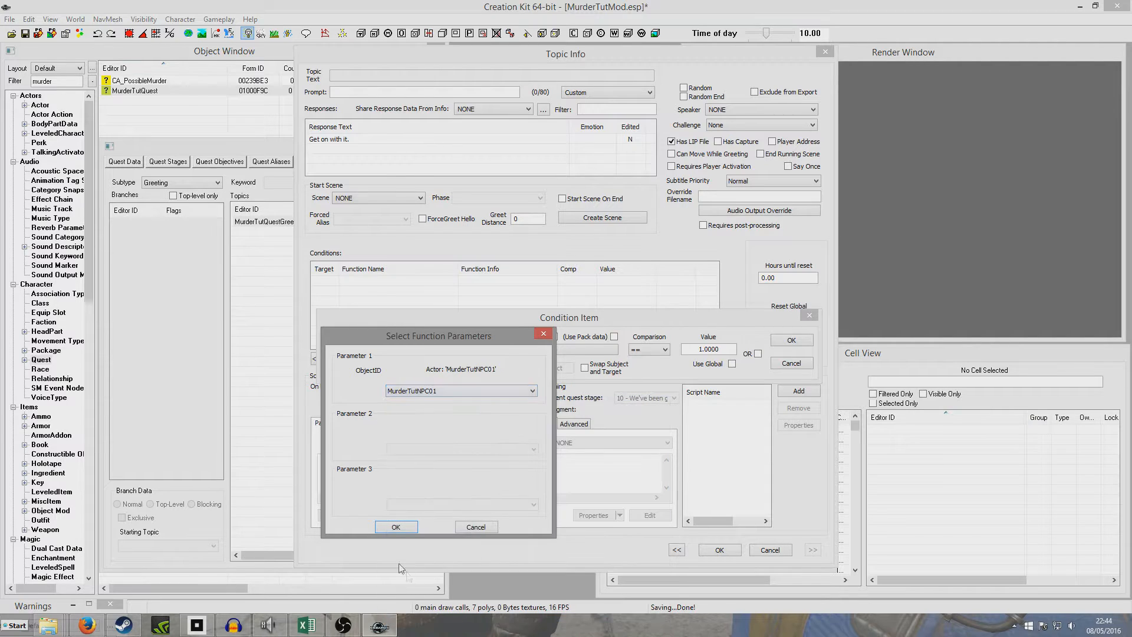
click(394, 521)
click(788, 340)
- Add a GetStage condition to the "Get on with it." info requiring MurderTutQuest to equal stage 10
right_click(479, 309)
click(512, 317)
click(460, 366)
text(getstage)
click(424, 376)
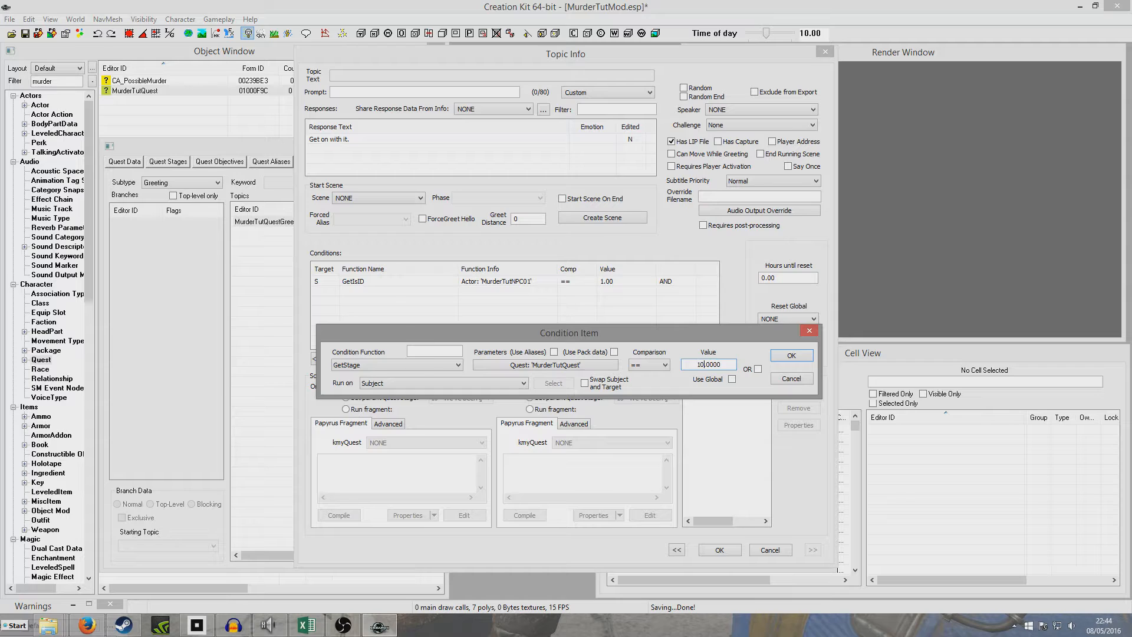
click(781, 357)
- Copy all conditions of the "Get on with it." info, make it require player activation and confirm it
right_click(509, 310)
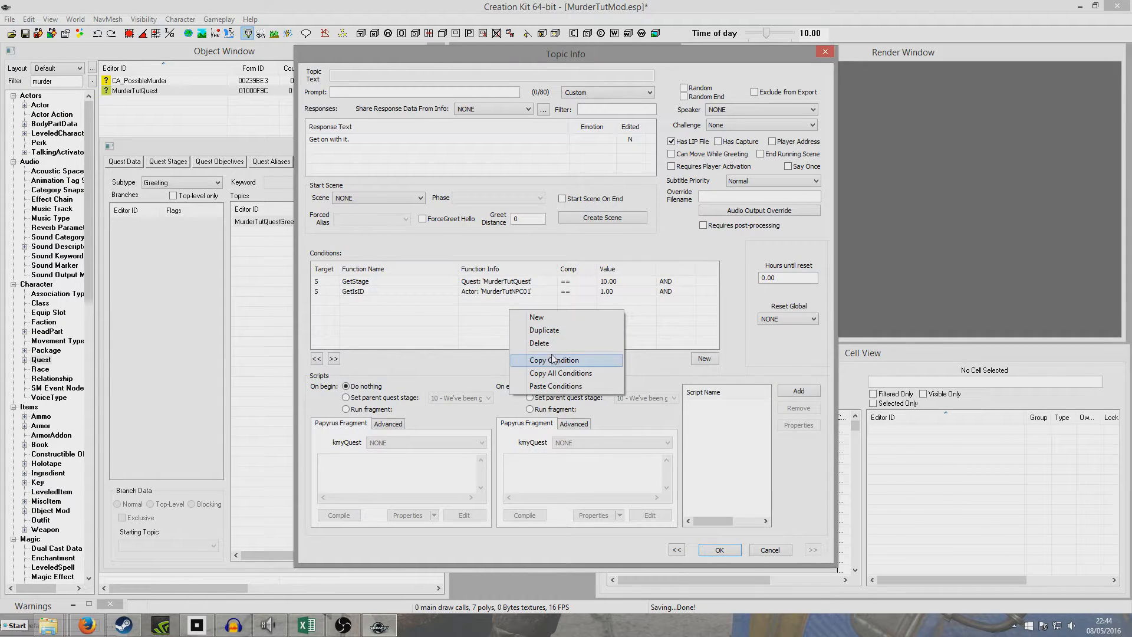
click(559, 375)
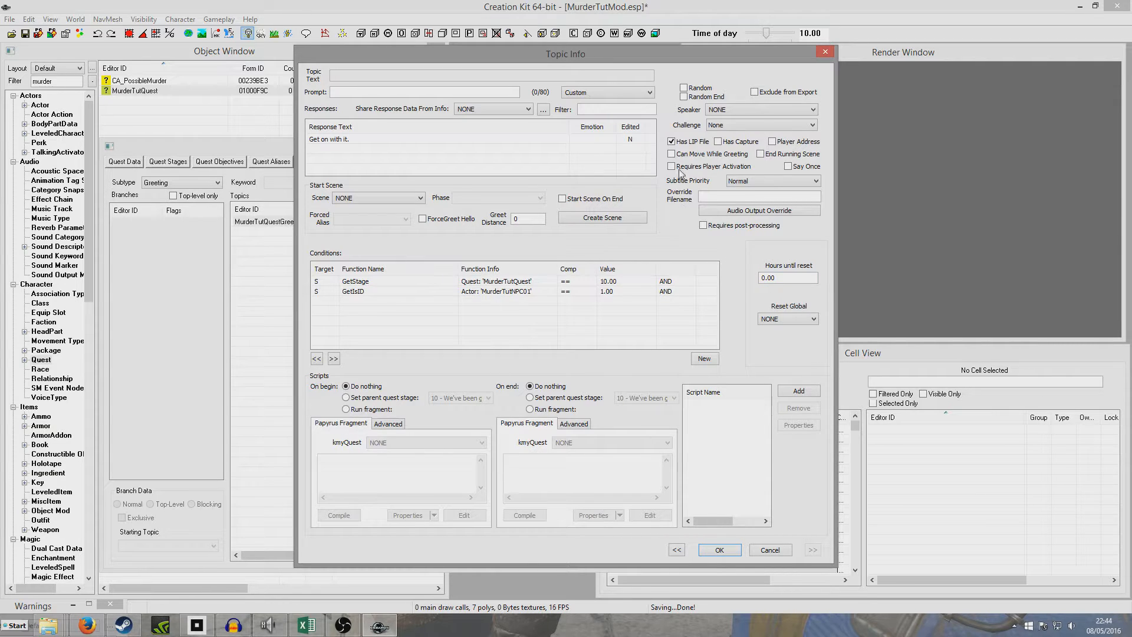
click(721, 549)
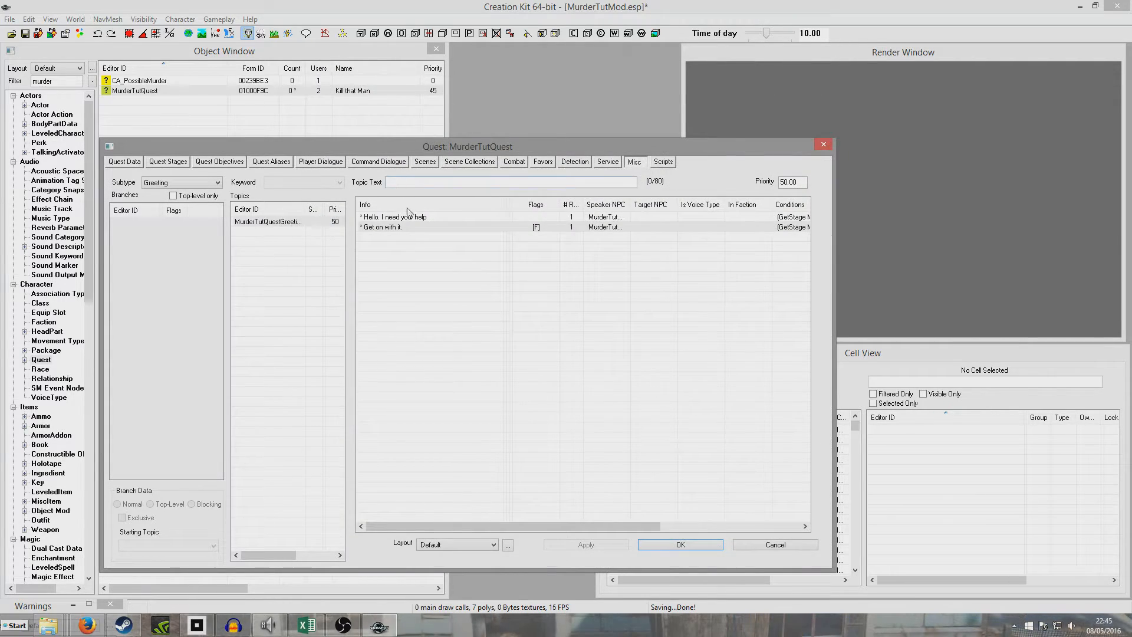
- Make the "Hello. I need your help" greeting info require player activation and confirm it
double_click(410, 216)
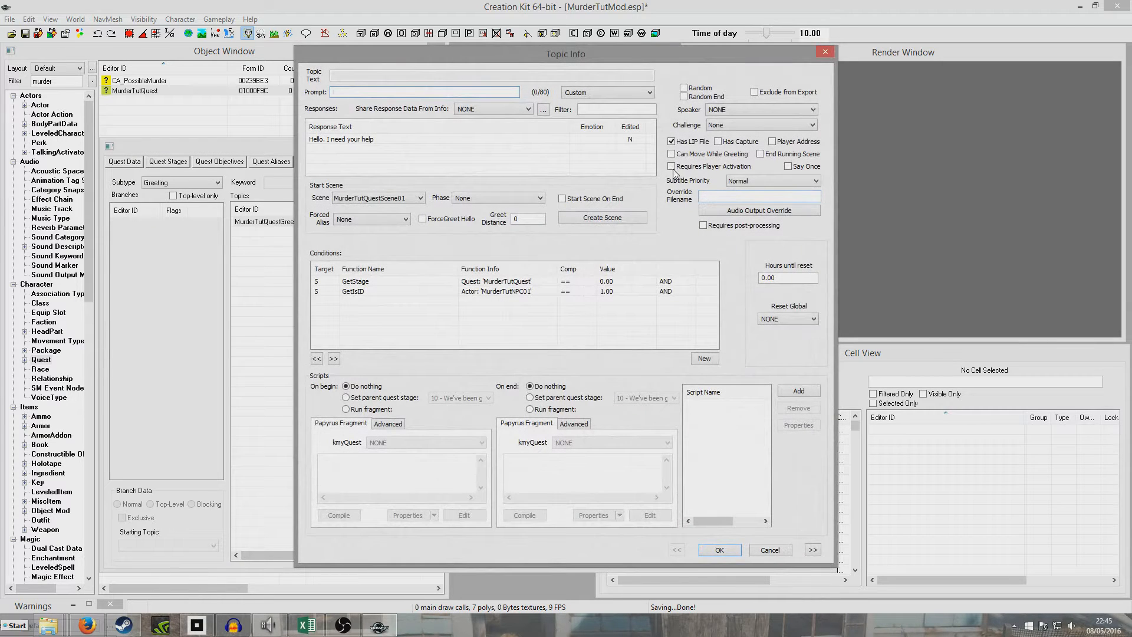
click(713, 549)
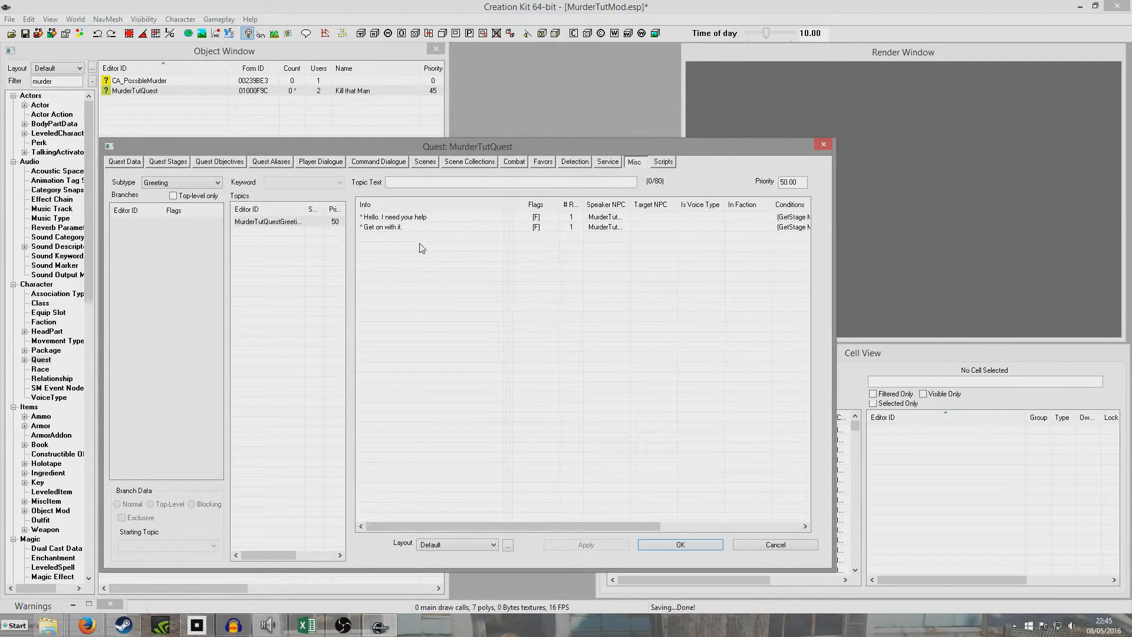
click(399, 227)
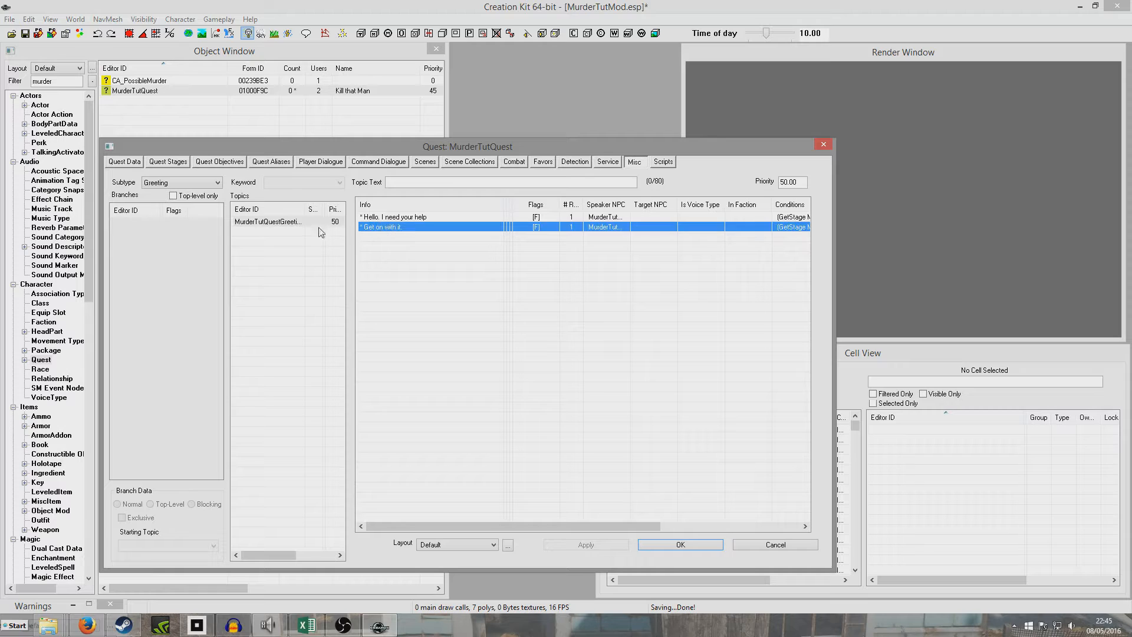
- Give Phase 1 of MurderTutQuestScene01 a start condition of GetStage MurderTutQuest equal to 0
click(424, 164)
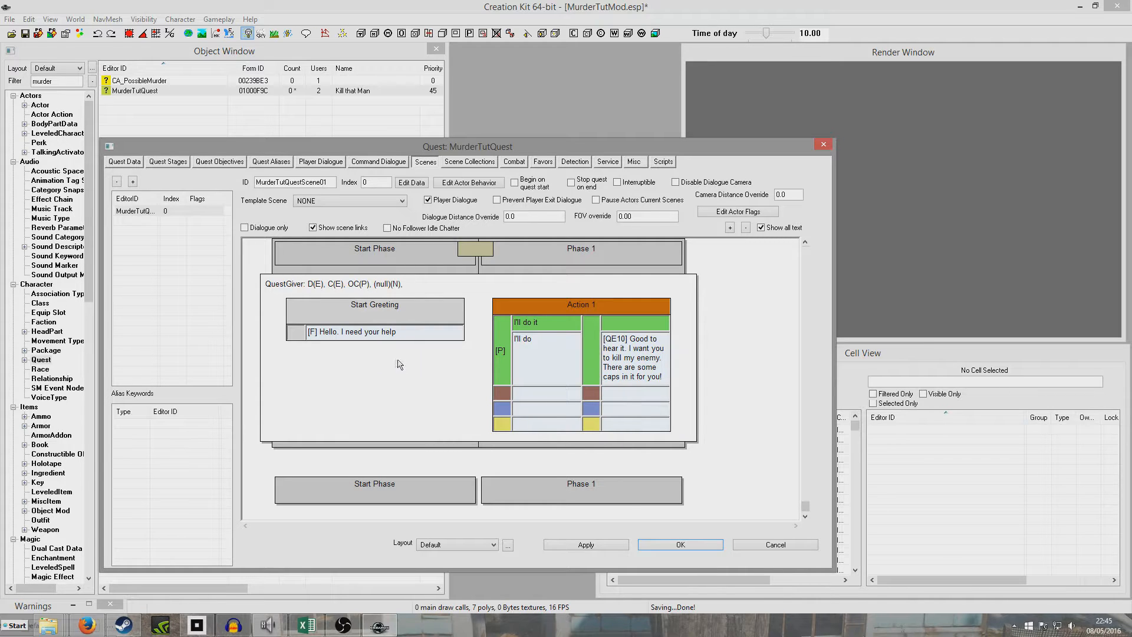
scroll(392, 361, up, 2)
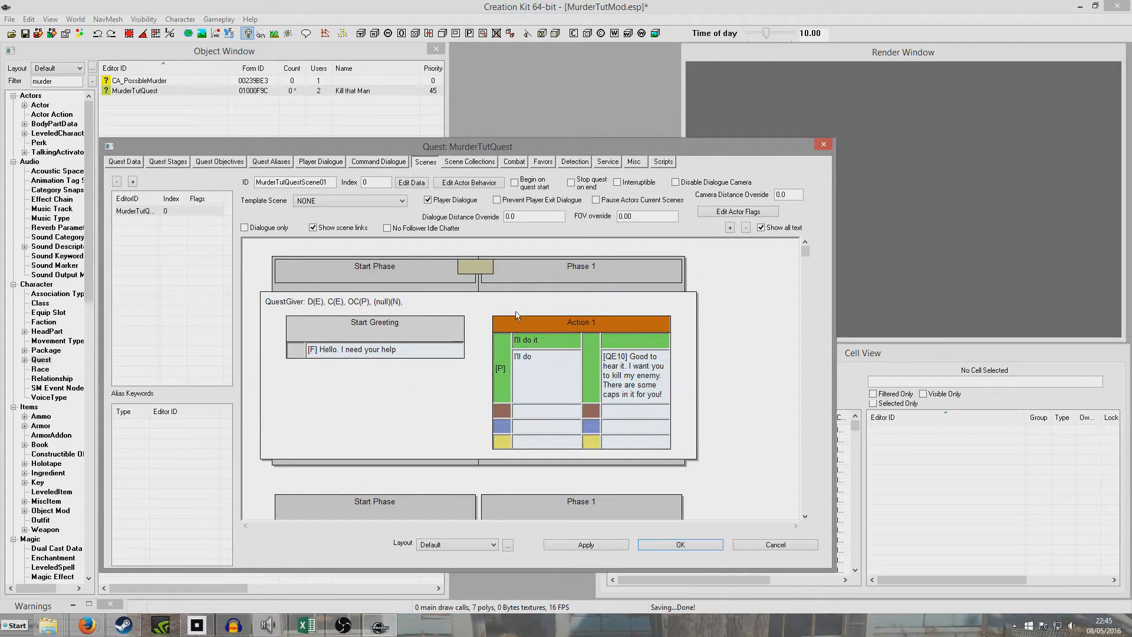
double_click(542, 291)
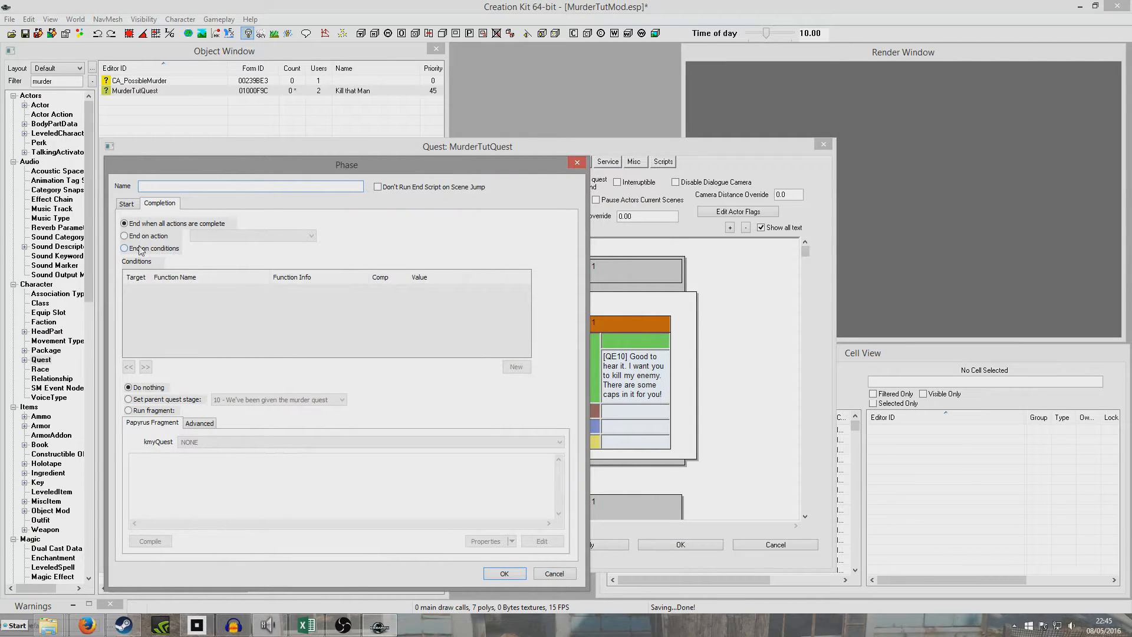
click(126, 203)
right_click(194, 313)
click(209, 320)
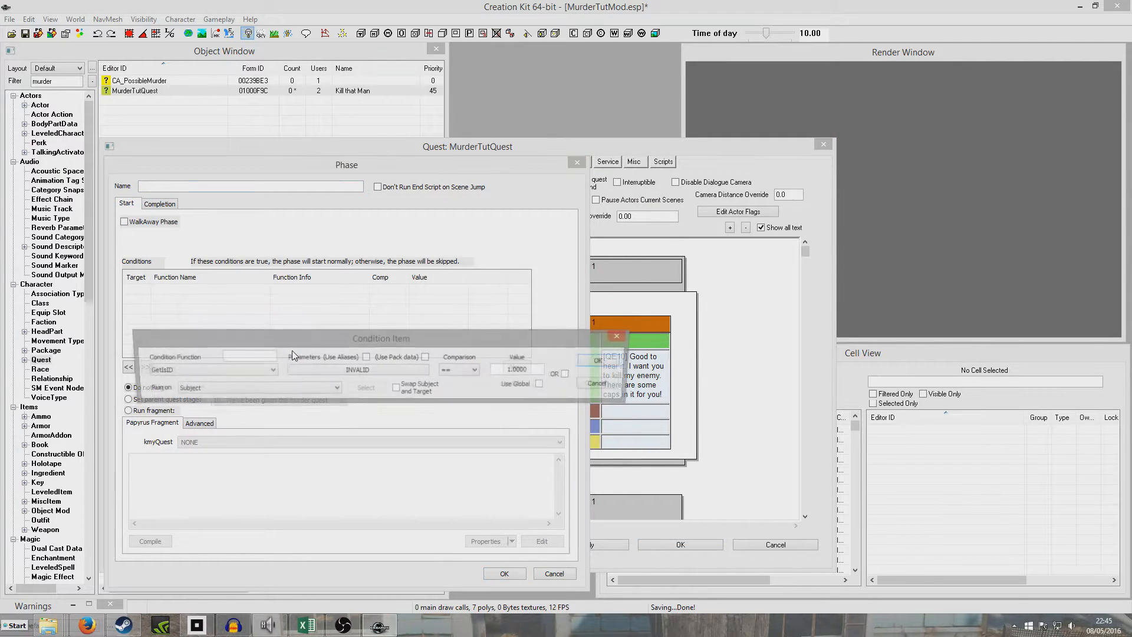
click(235, 369)
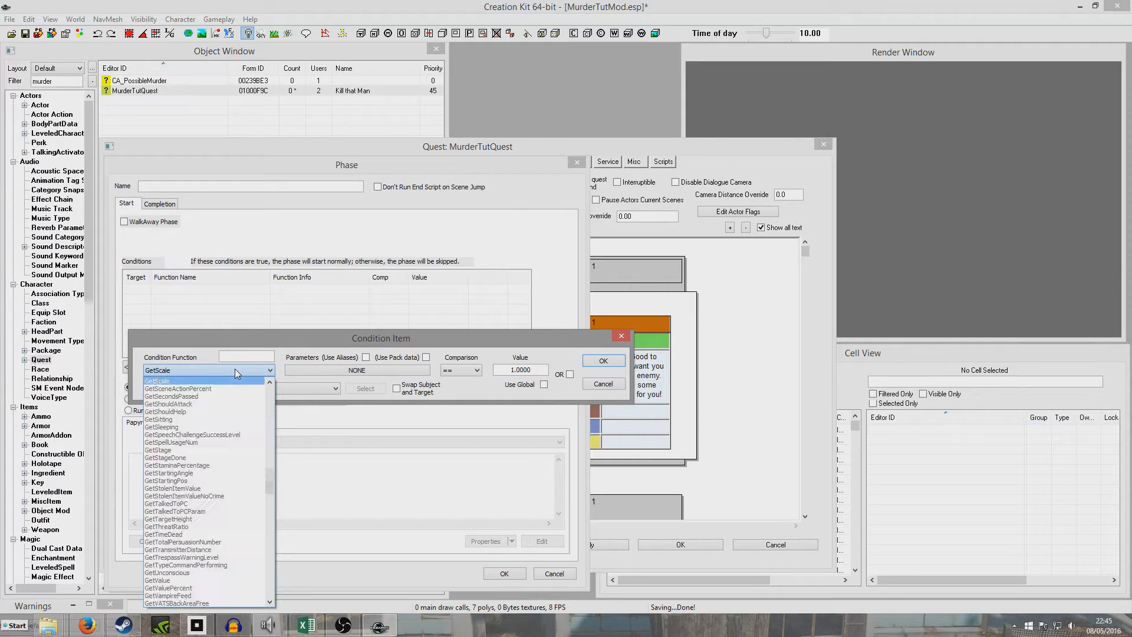
click(158, 449)
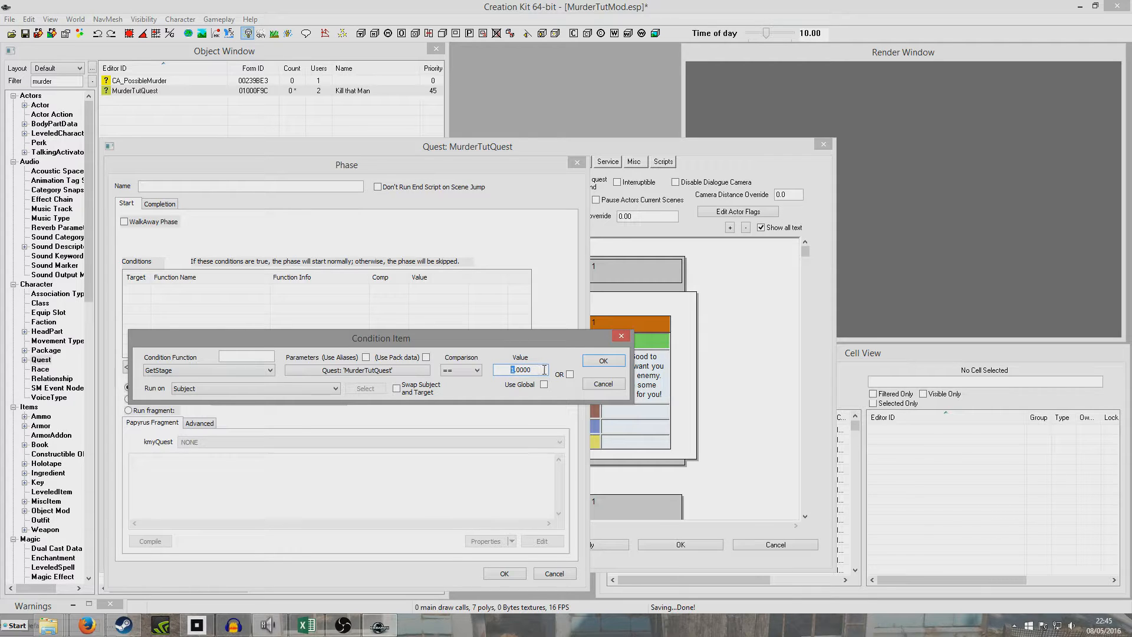
text(0)
click(586, 362)
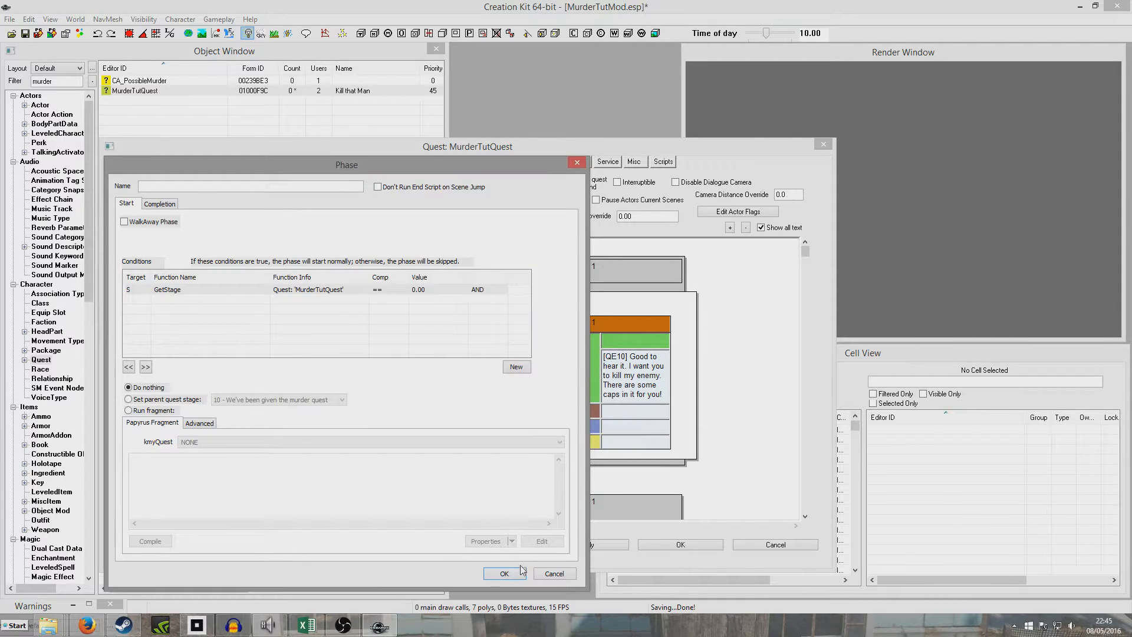
click(521, 574)
- Set the NPC's positive response in Action 1 to end the running scene, and confirm the topic info
double_click(628, 419)
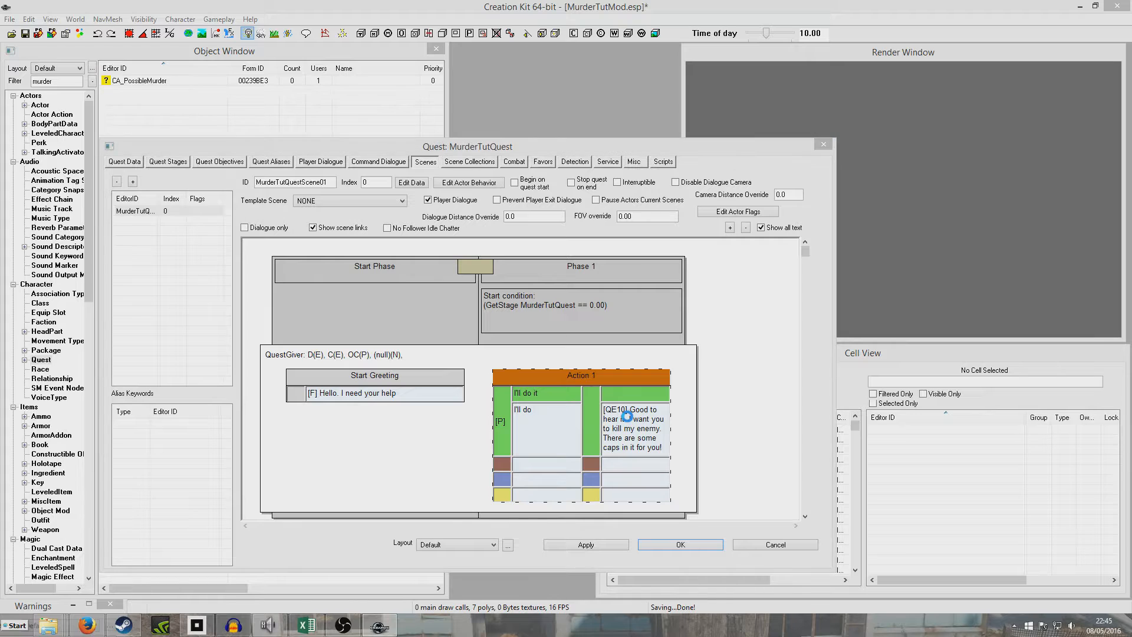
click(760, 154)
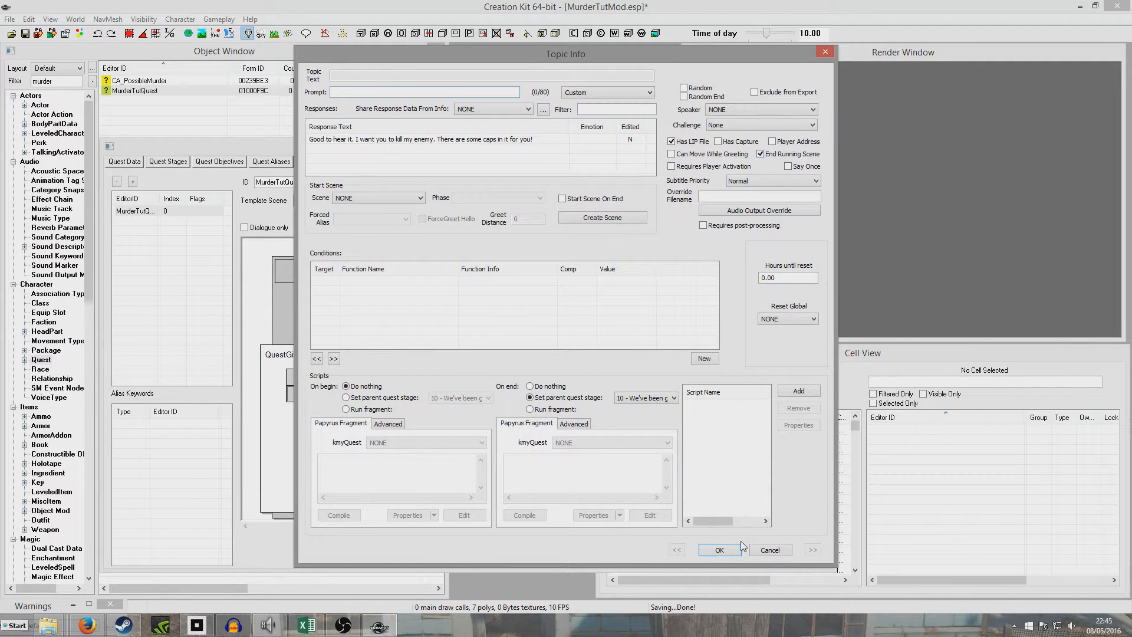
click(721, 550)
scroll(412, 447, down, 1)
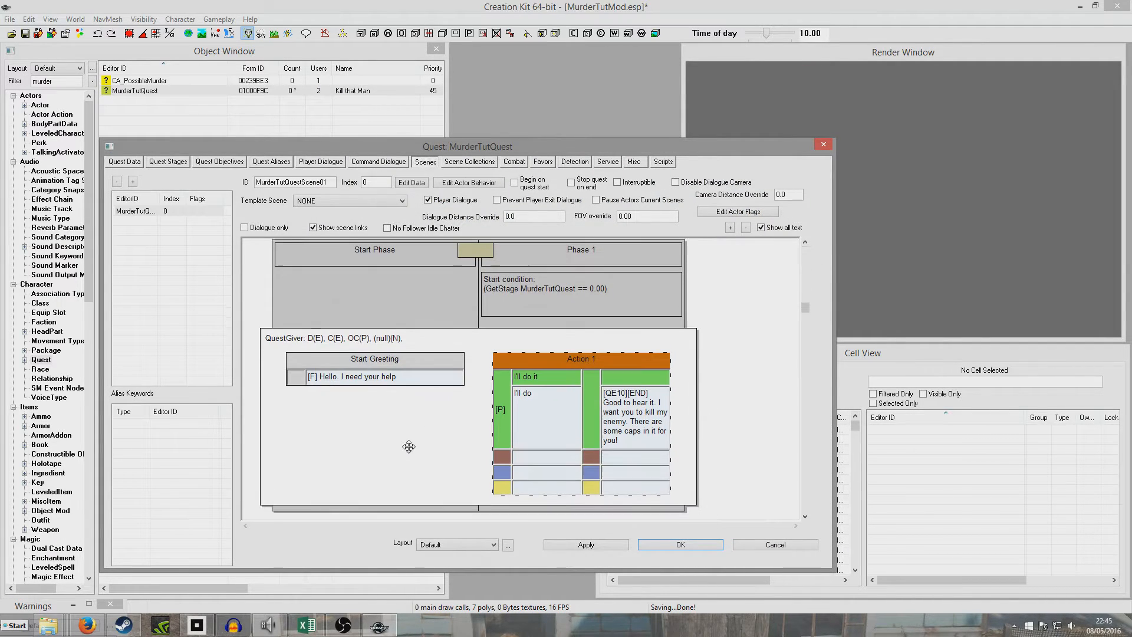
scroll(408, 446, up, 1)
click(589, 307)
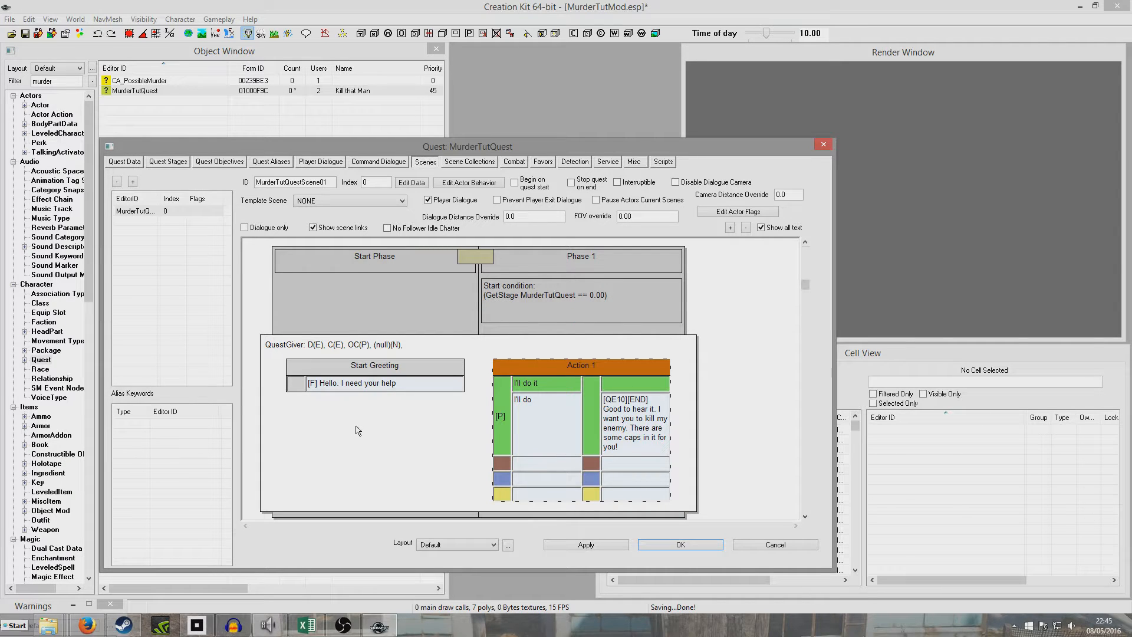
- Add a greeting info with the response "Is it done?" that starts MurderTutQuestScene01
double_click(348, 366)
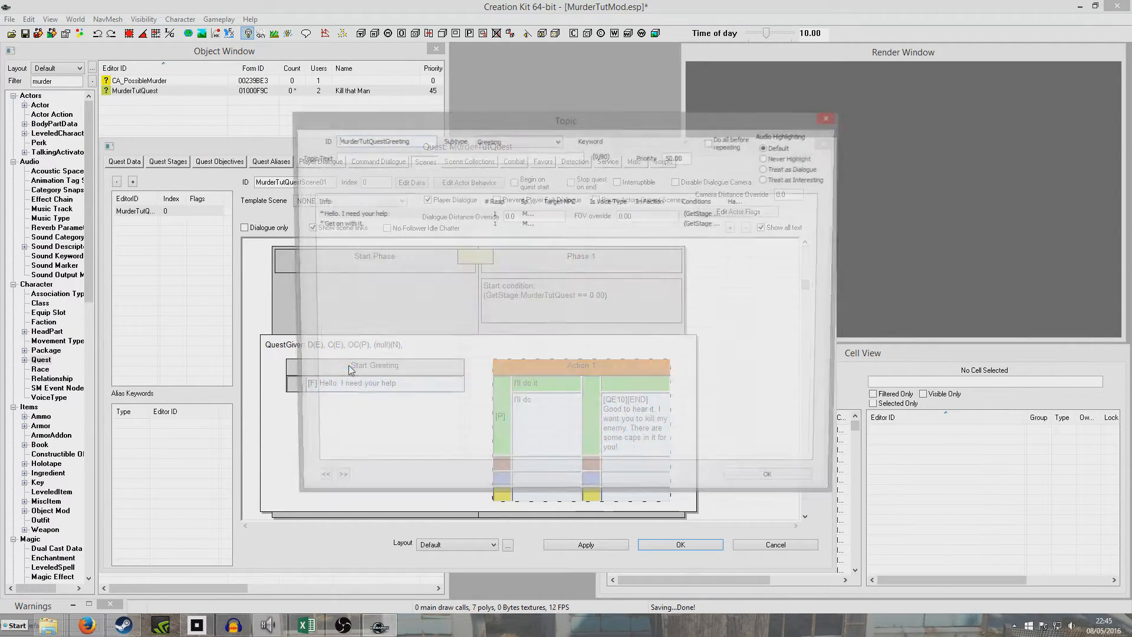
right_click(340, 236)
click(355, 242)
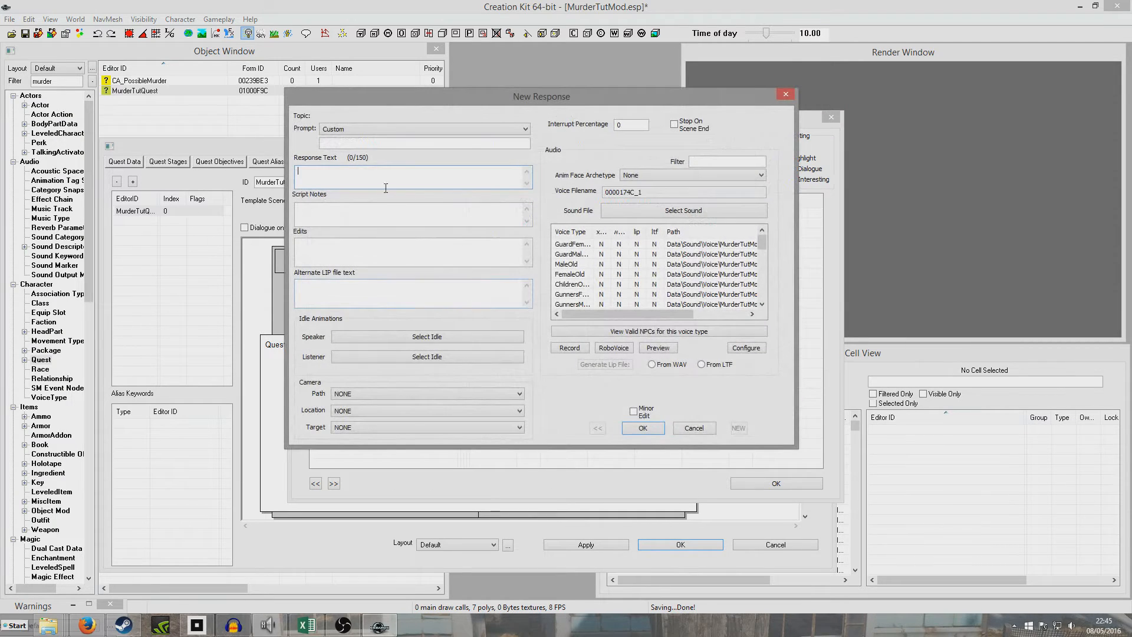
text(Is it done?)
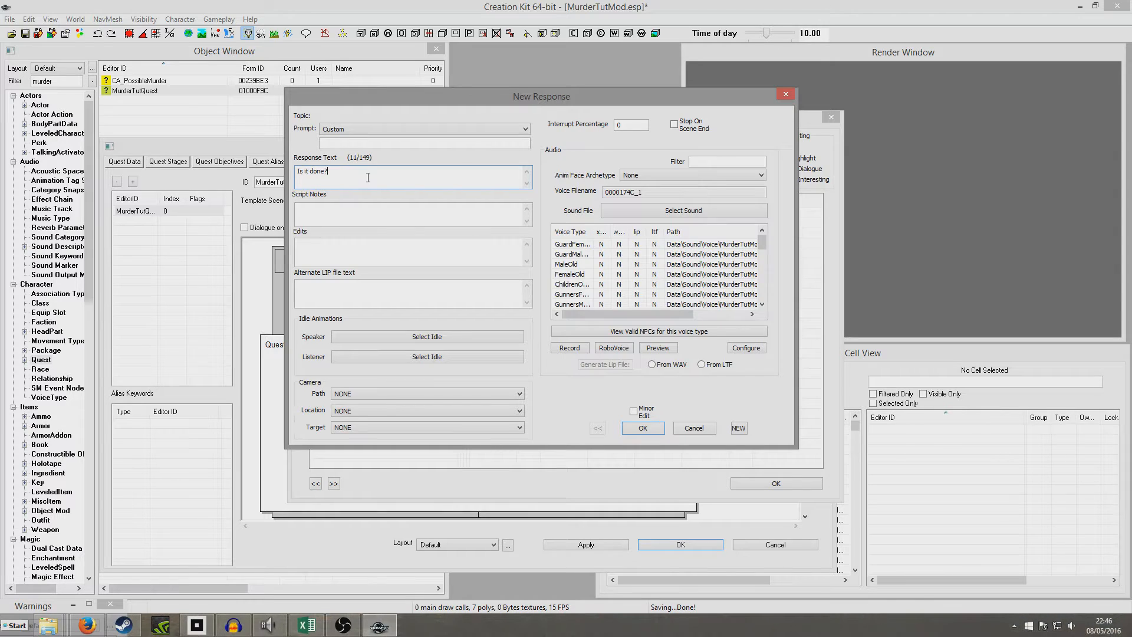
key(Return)
click(359, 199)
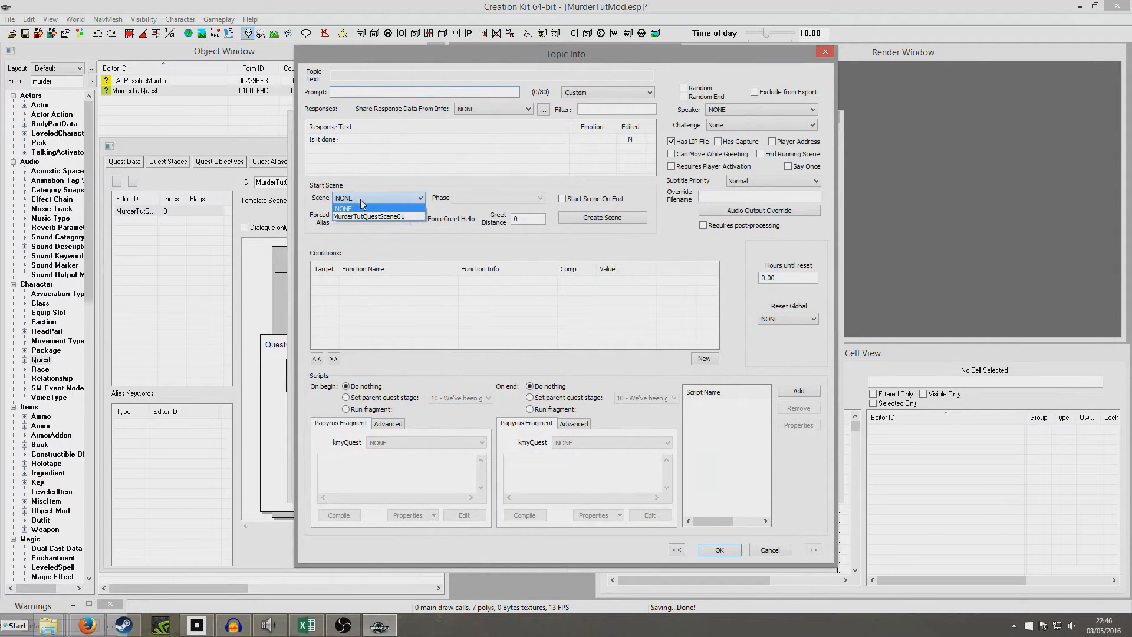
click(363, 213)
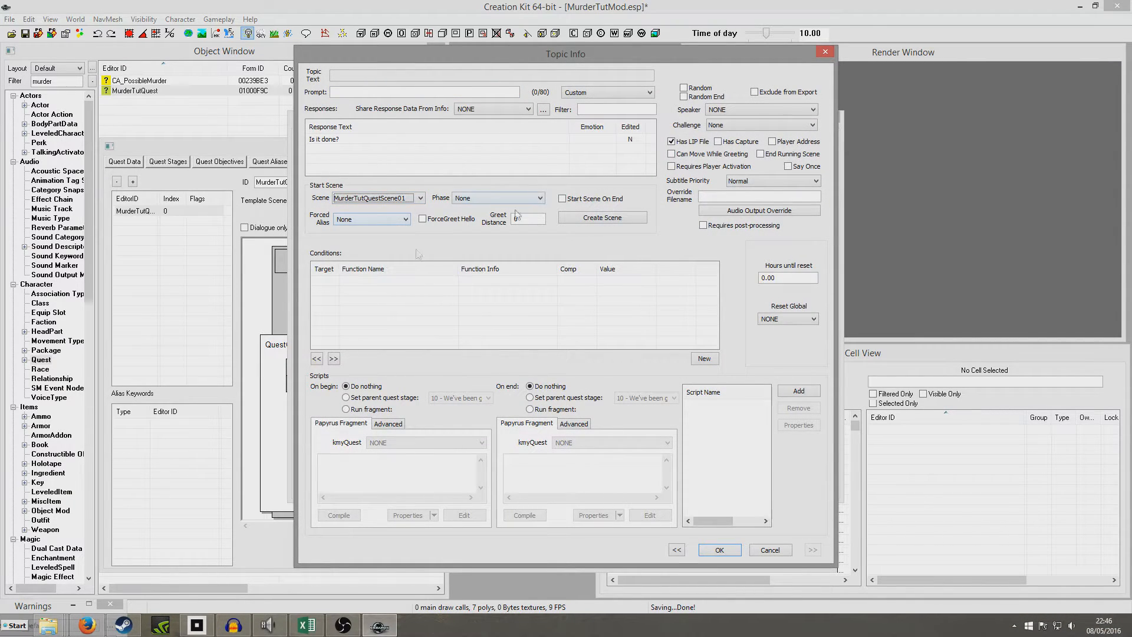
- Paste the copied conditions into the "Is it done?" info and set its GetStage value to 20
right_click(366, 308)
click(407, 384)
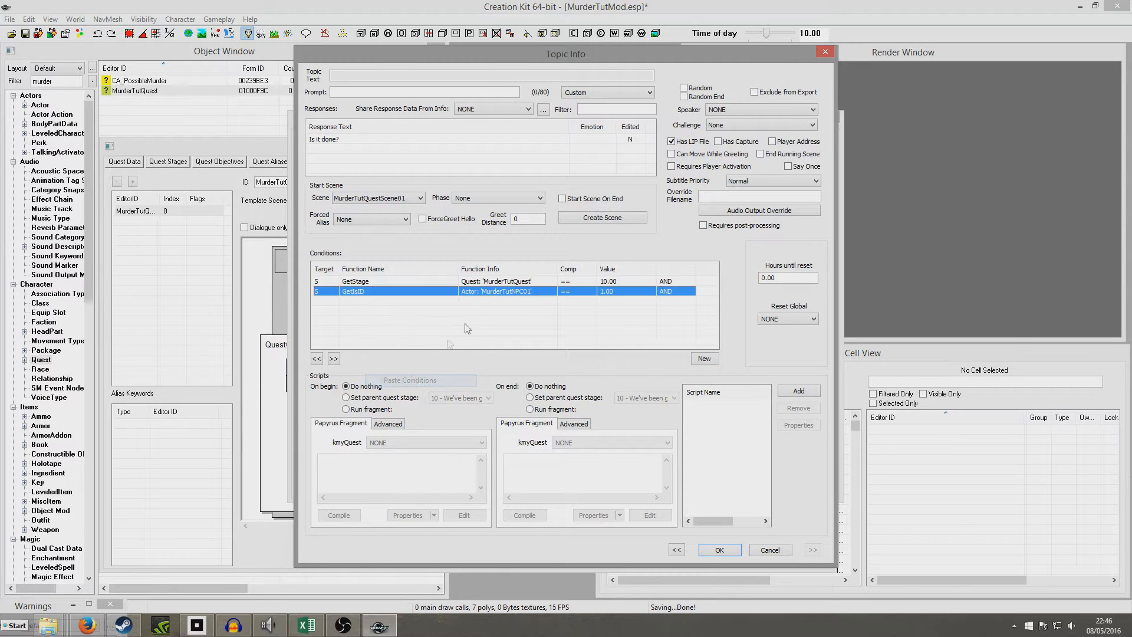
double_click(489, 281)
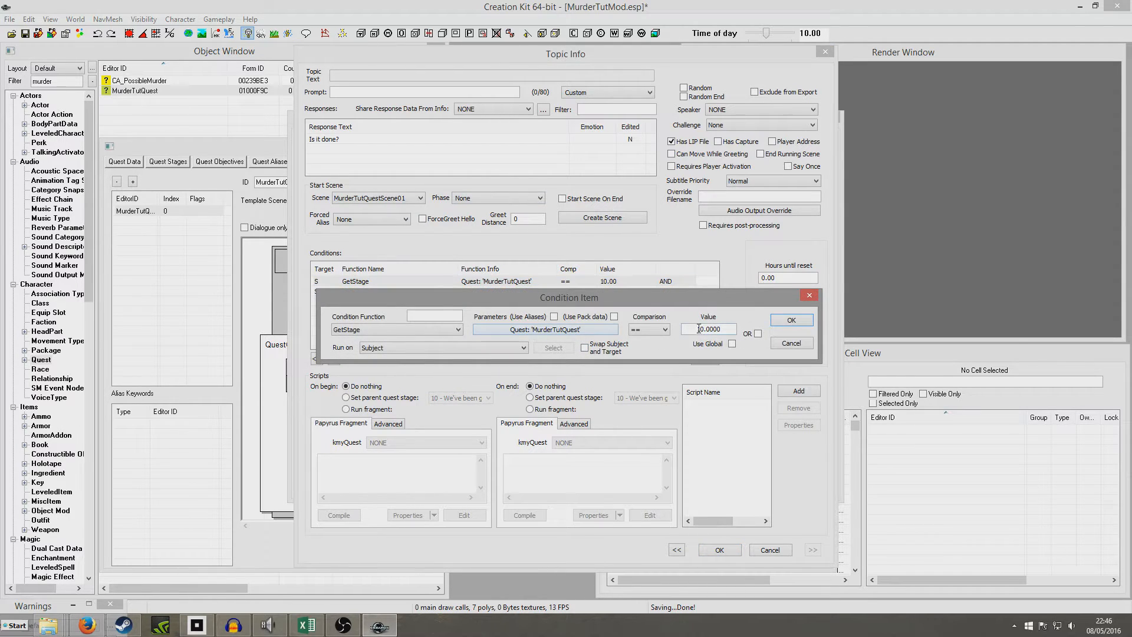
text(2)
click(791, 320)
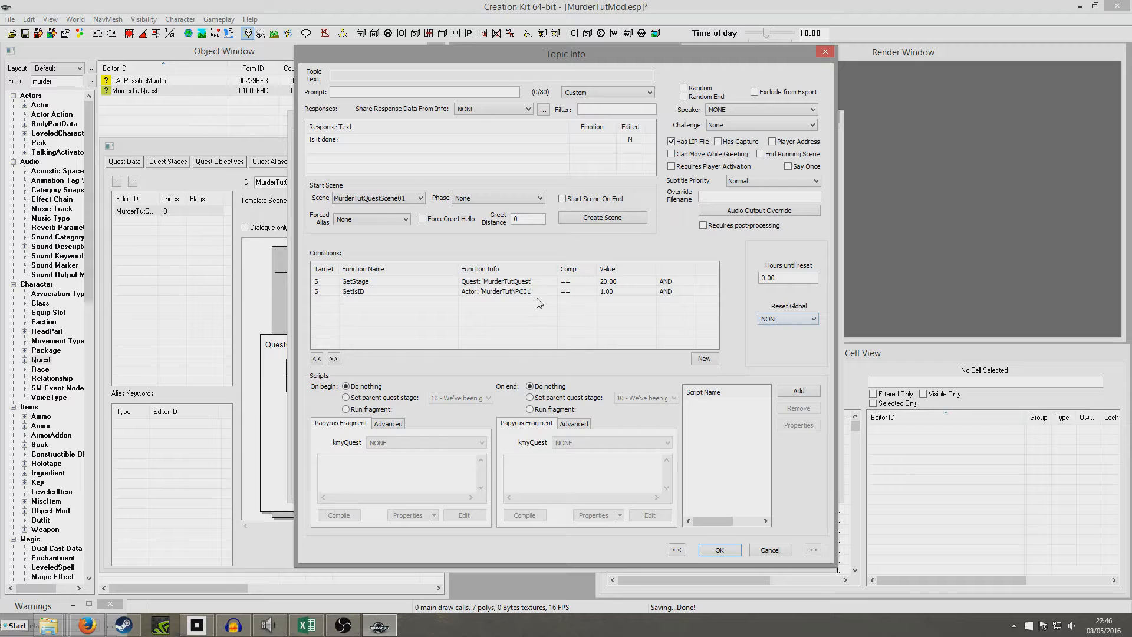
- Make the "Is it done?" info require player activation, and confirm the info and the greeting topic
click(673, 167)
click(719, 550)
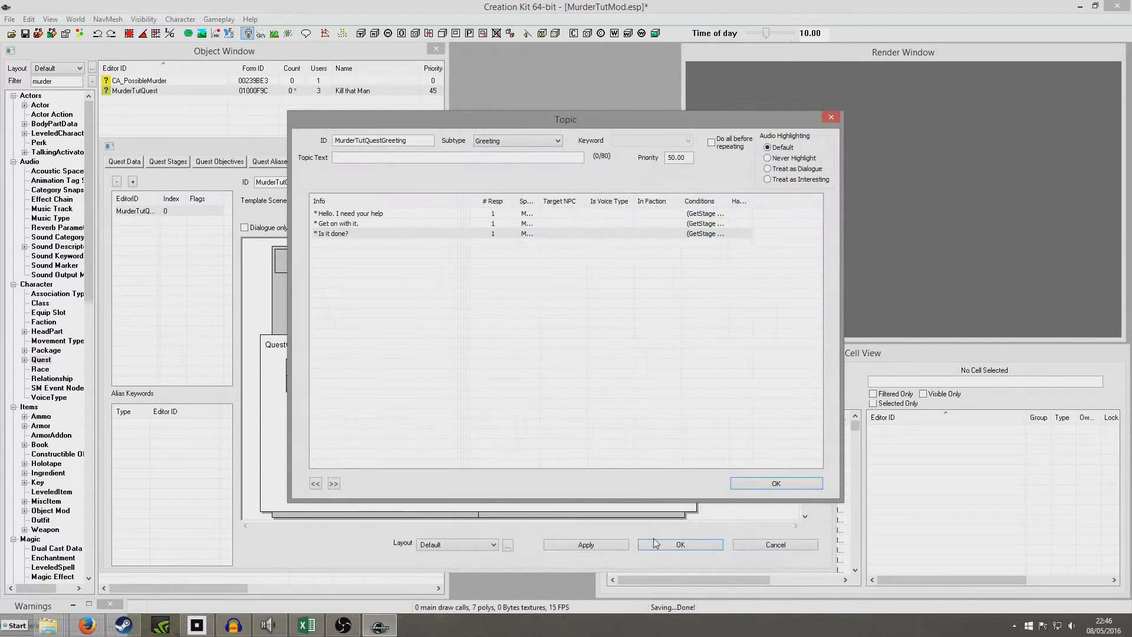
click(768, 482)
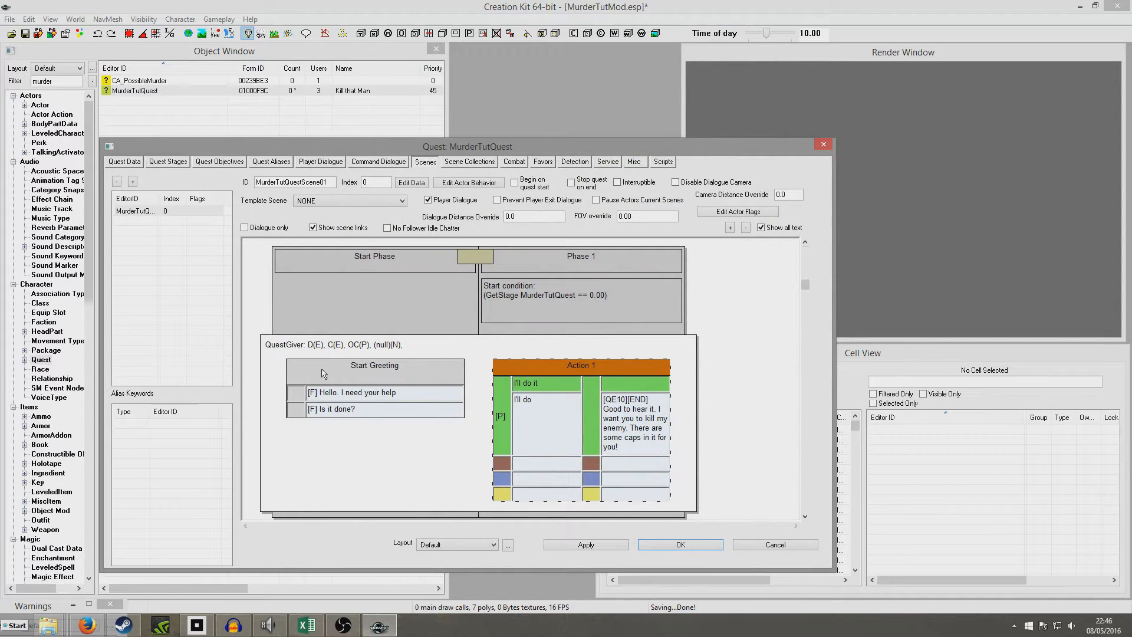
- Add a second phase at the end of MurderTutQuestScene01
right_click(756, 400)
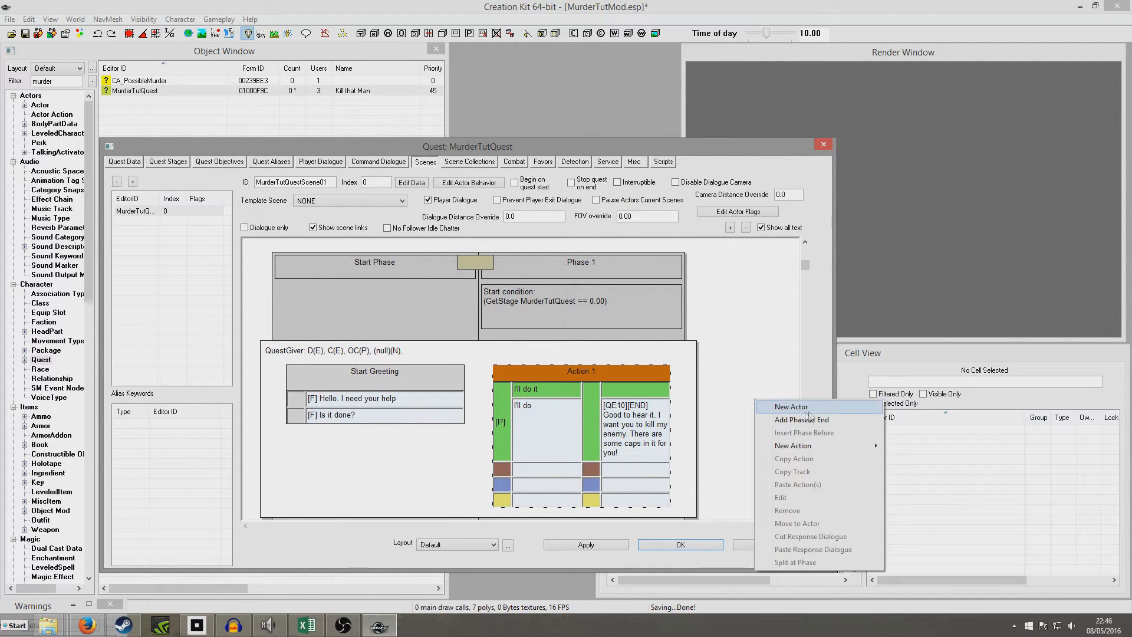
click(819, 419)
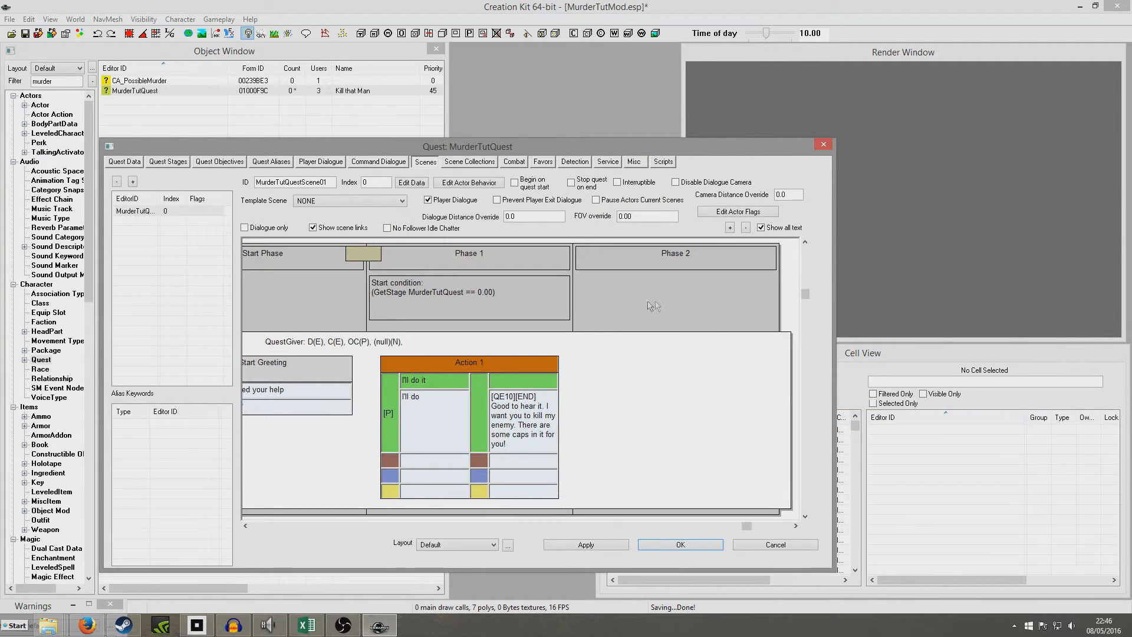
- Give Phase 2 a start condition requiring GetStage for MurderTutQuest to equal 20
double_click(642, 302)
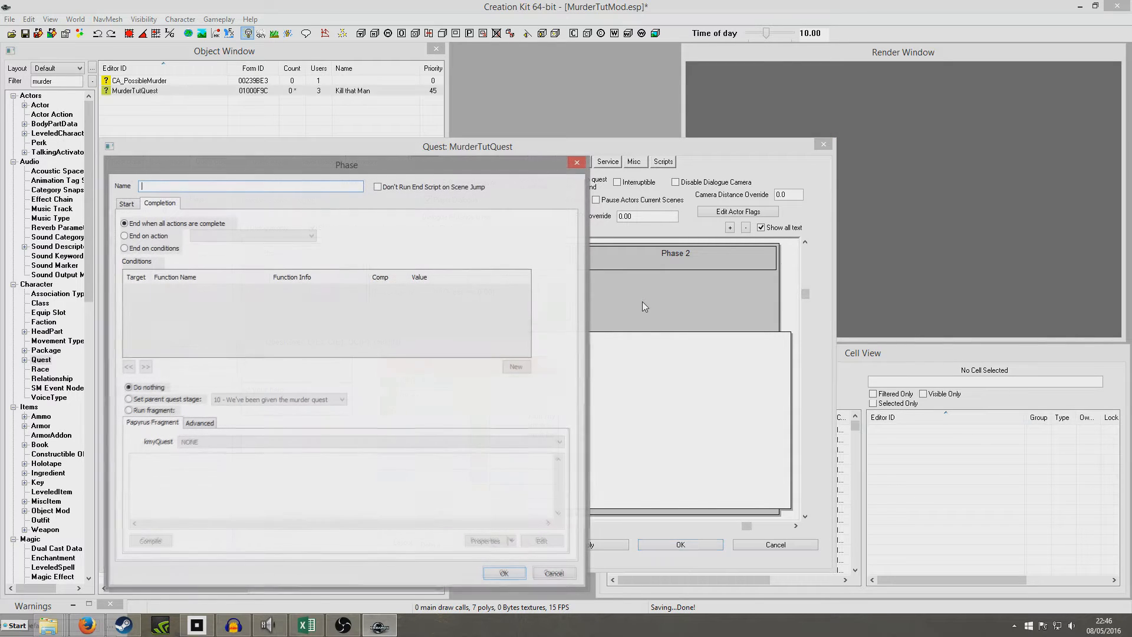
right_click(184, 337)
click(210, 340)
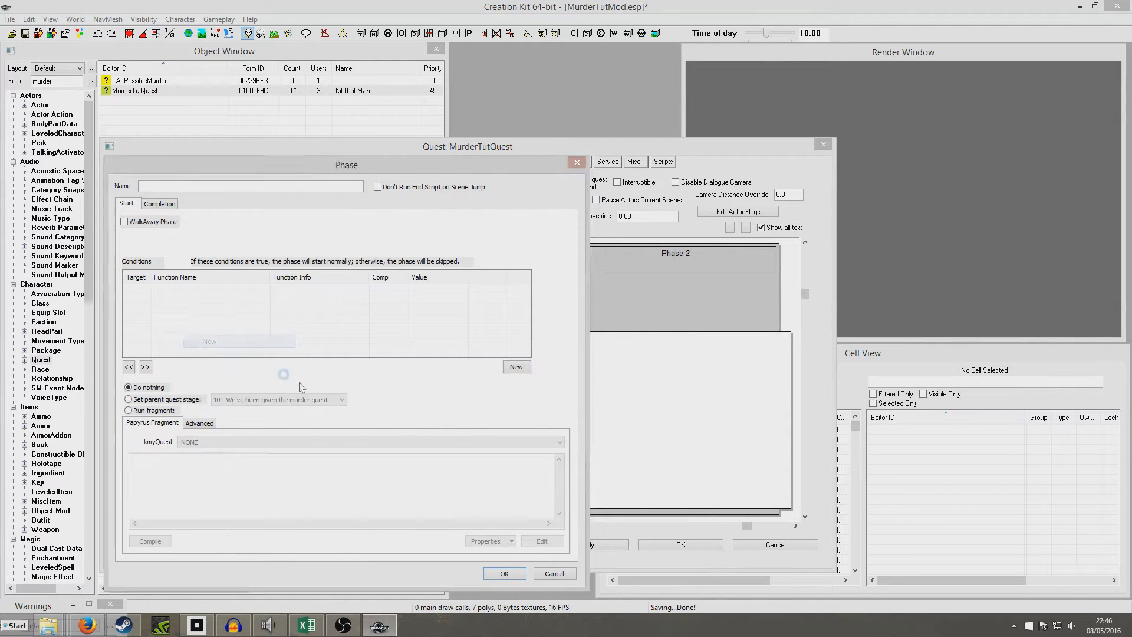
click(220, 389)
text(GetStage)
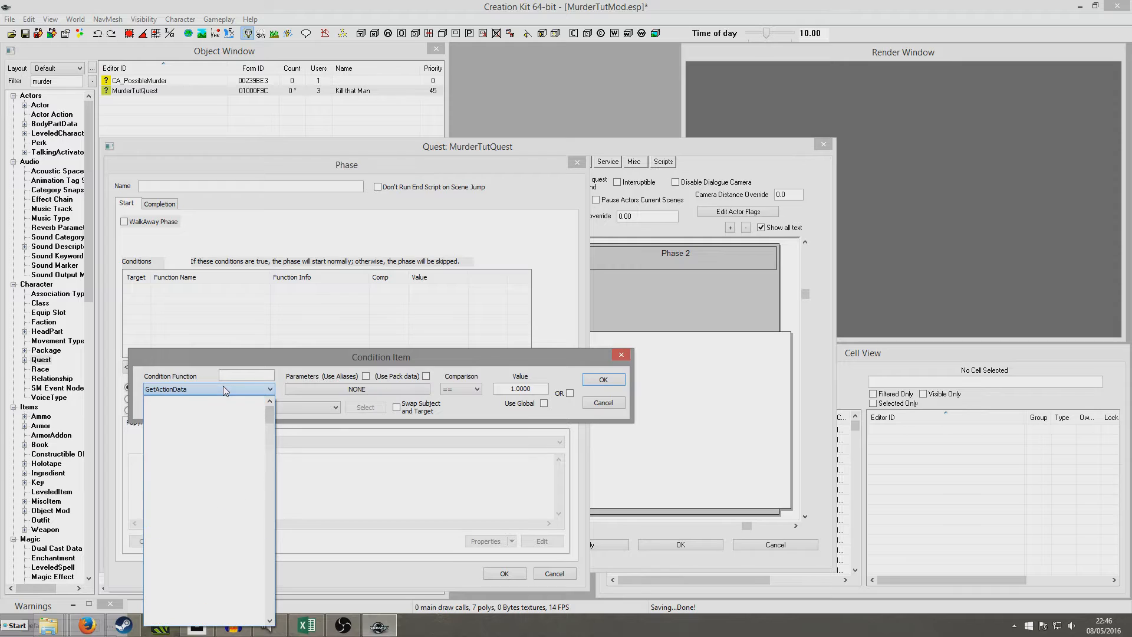
click(222, 401)
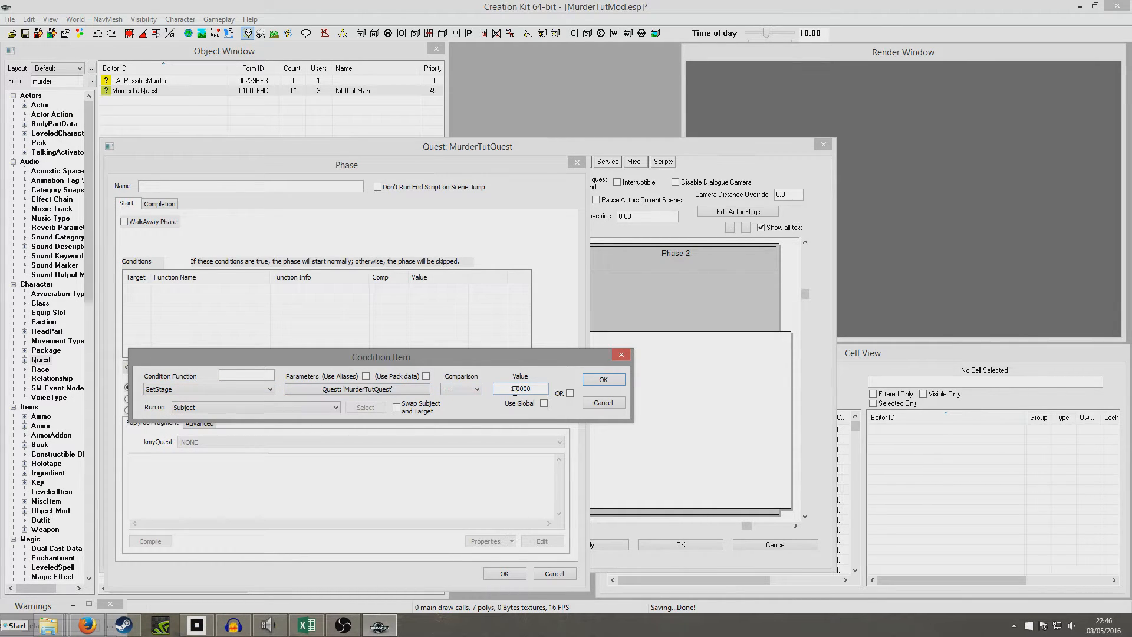
click(603, 379)
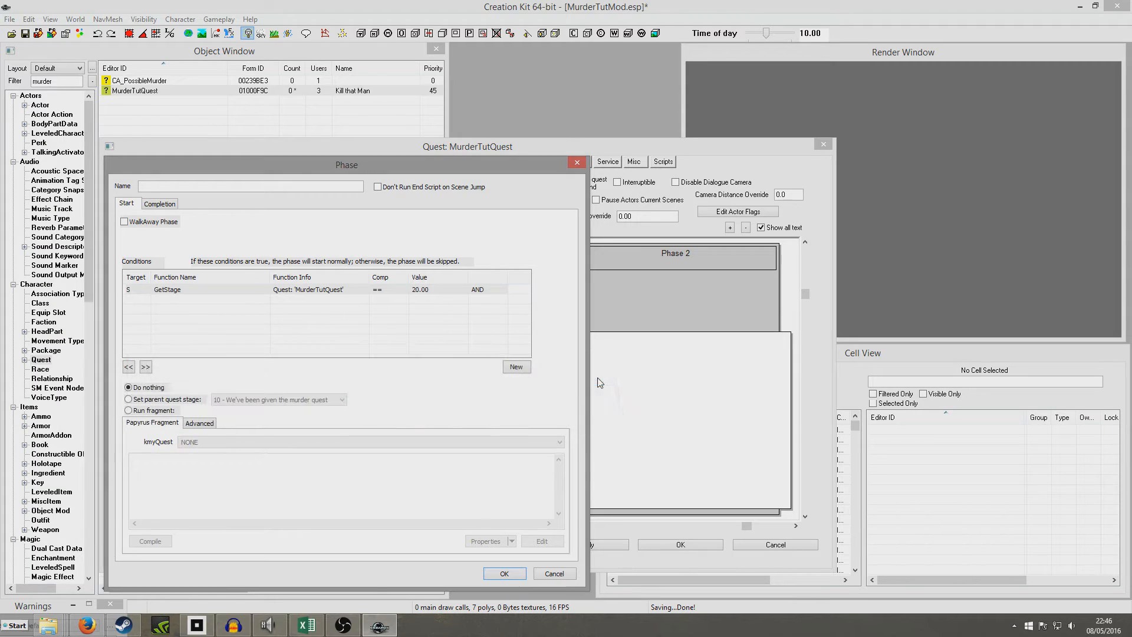
click(506, 572)
- Add a player dialogue action to QuestGiver's track in Phase 2, leaving its initial topic info empty
right_click(659, 407)
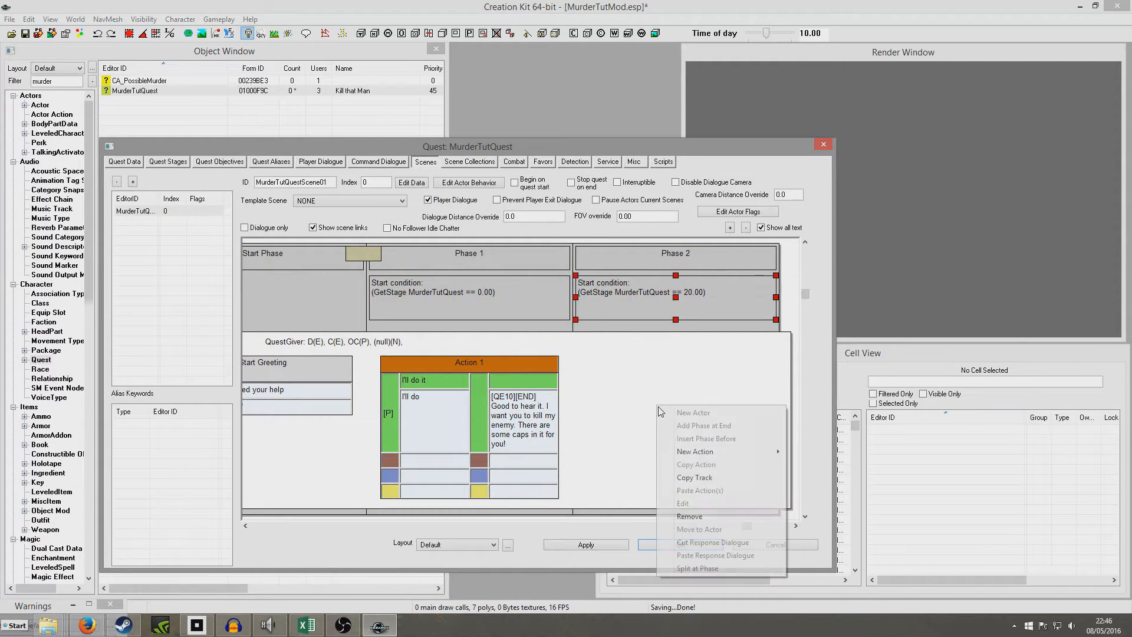
mouse_move(686, 455)
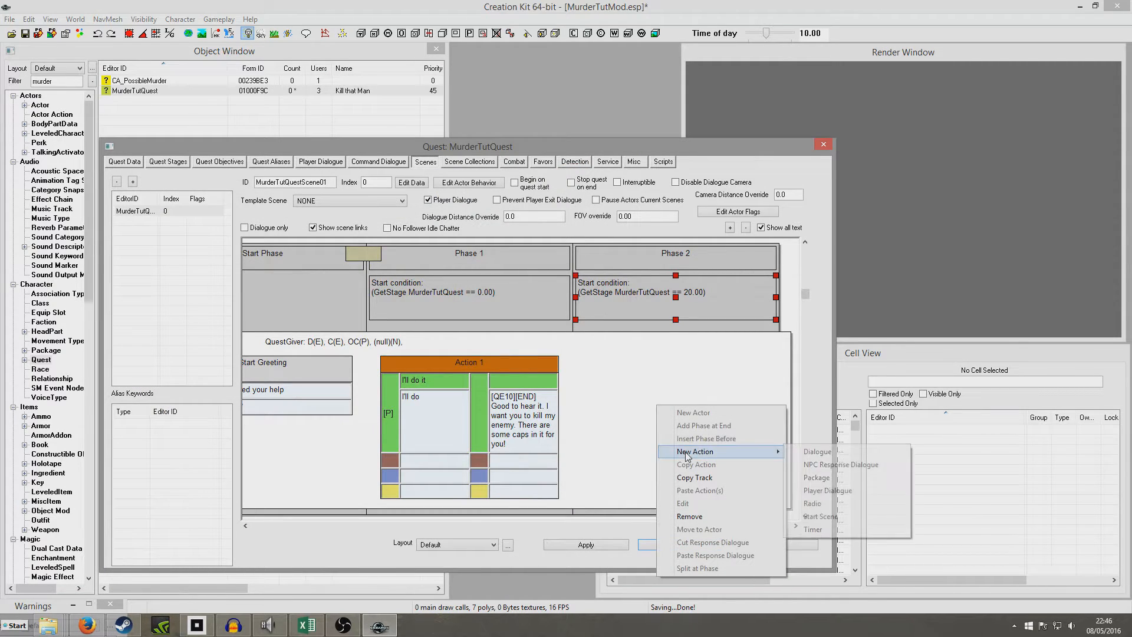
click(848, 492)
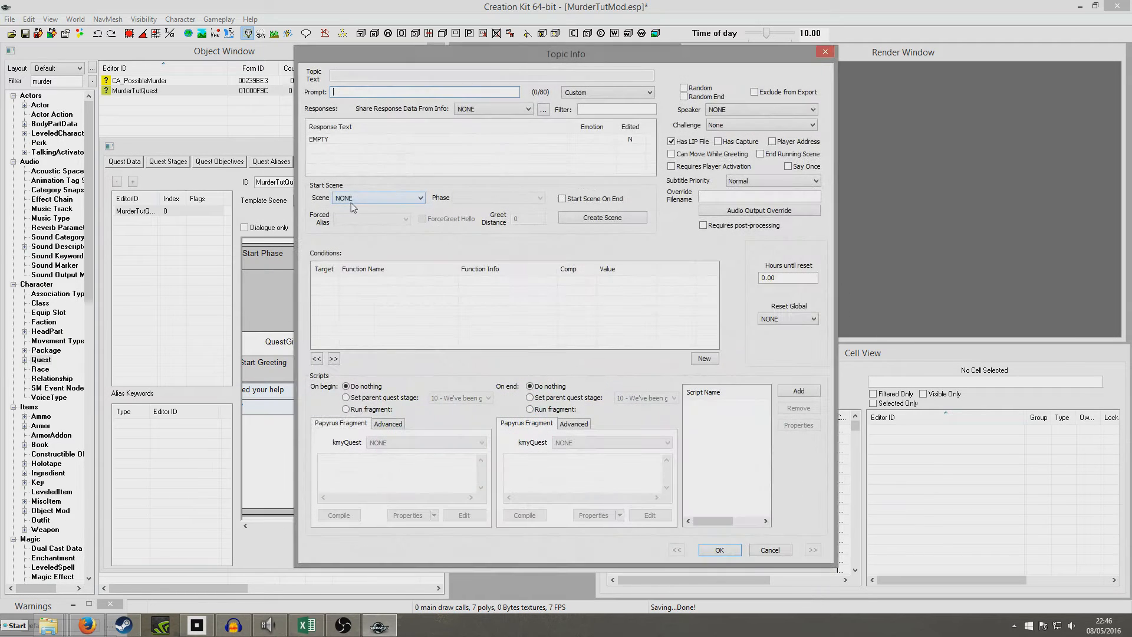
click(721, 549)
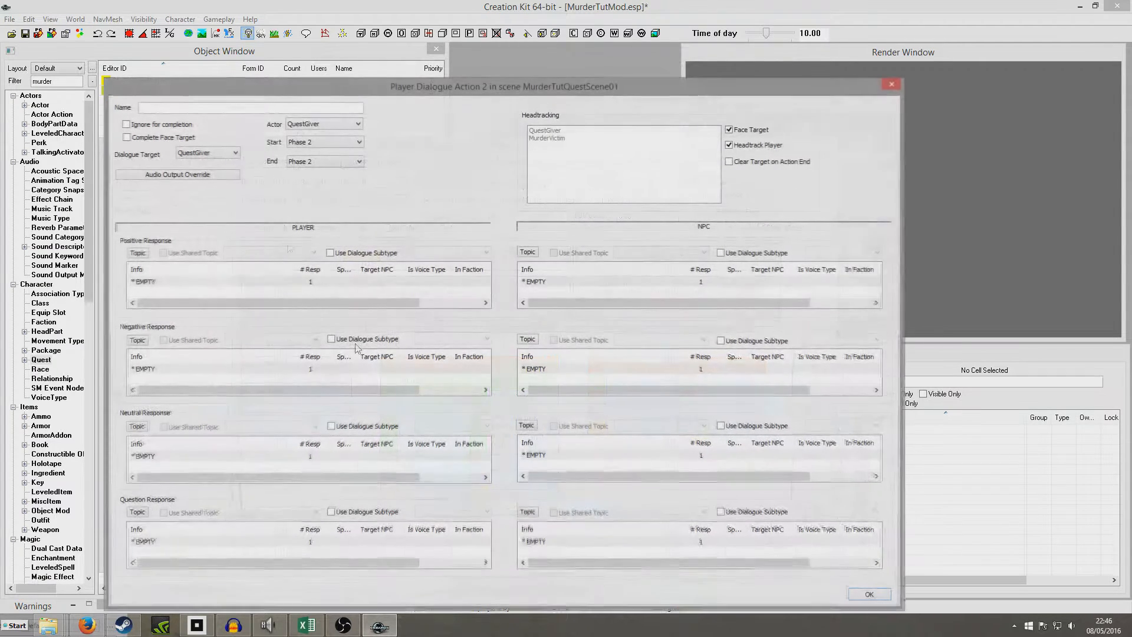
- Set the player's positive response in the Phase 2 action to "It's done"
double_click(159, 282)
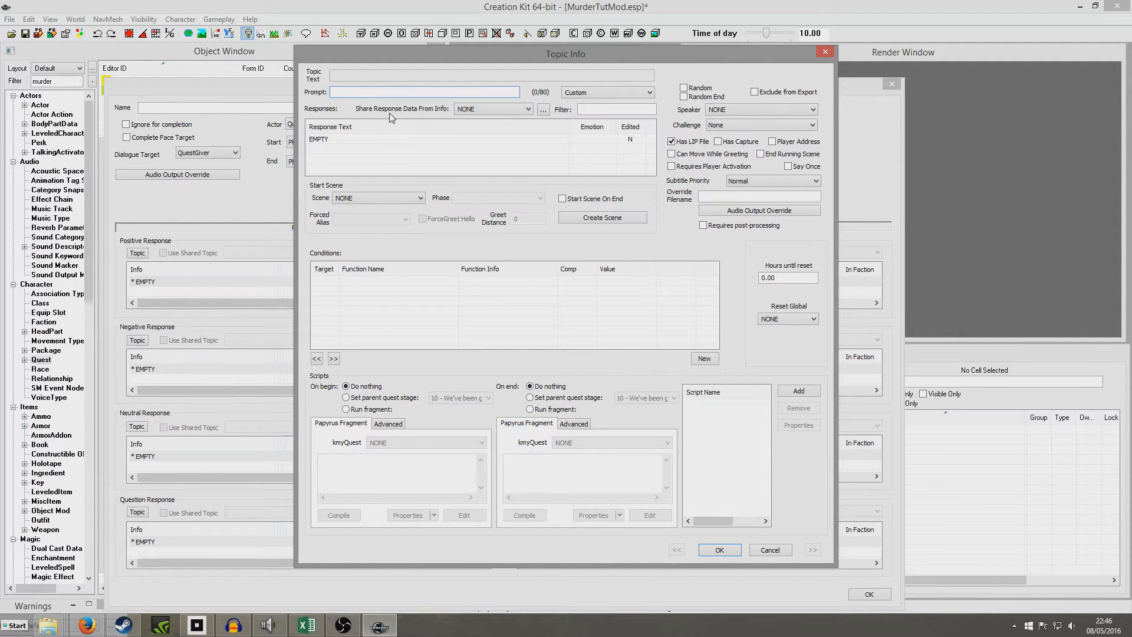
double_click(352, 141)
text(It's done)
key(Return)
key(Return)
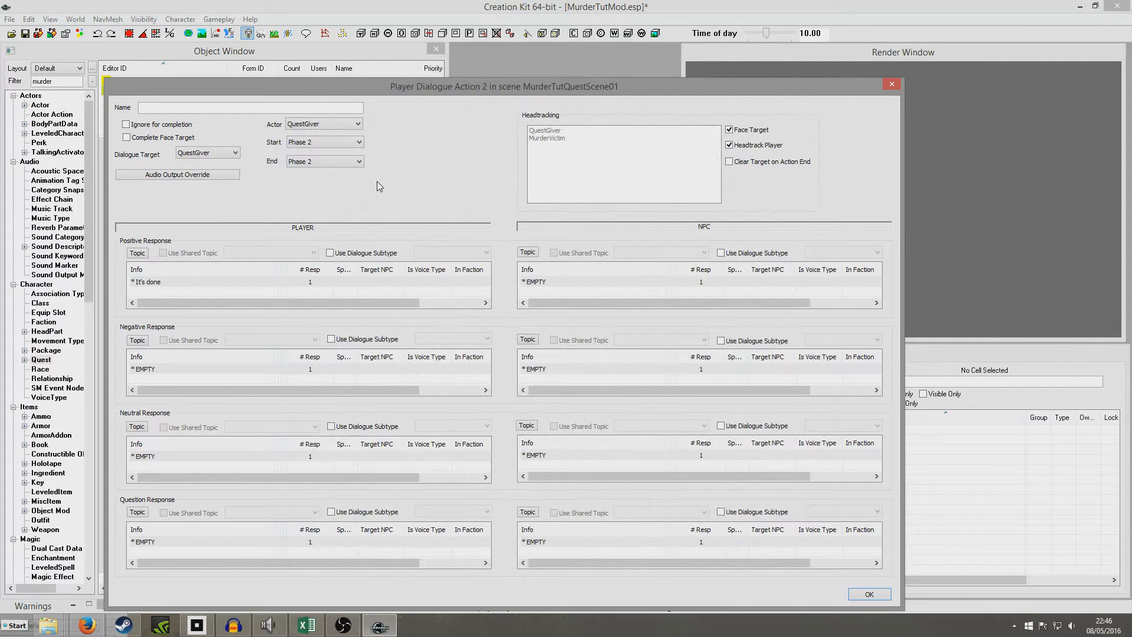
- Set the NPC's positive reply to "Fantastic. Here's your money" and have it set parent quest stage 30 on end
double_click(545, 281)
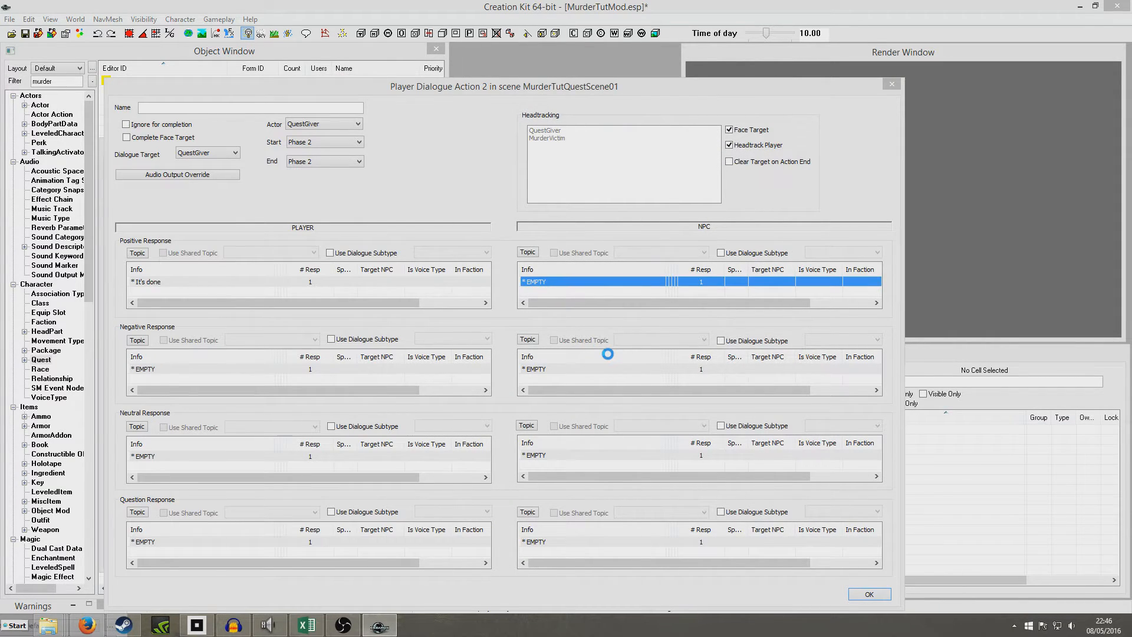
double_click(346, 147)
text(Fantastic. Here's your money)
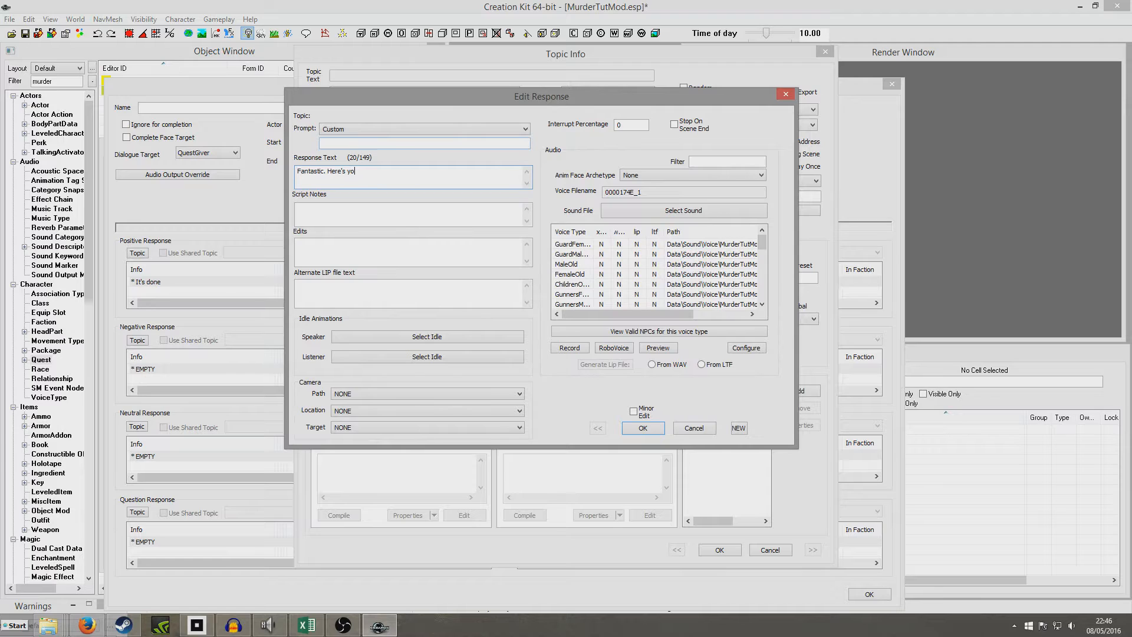
click(643, 427)
click(549, 398)
click(646, 398)
click(641, 424)
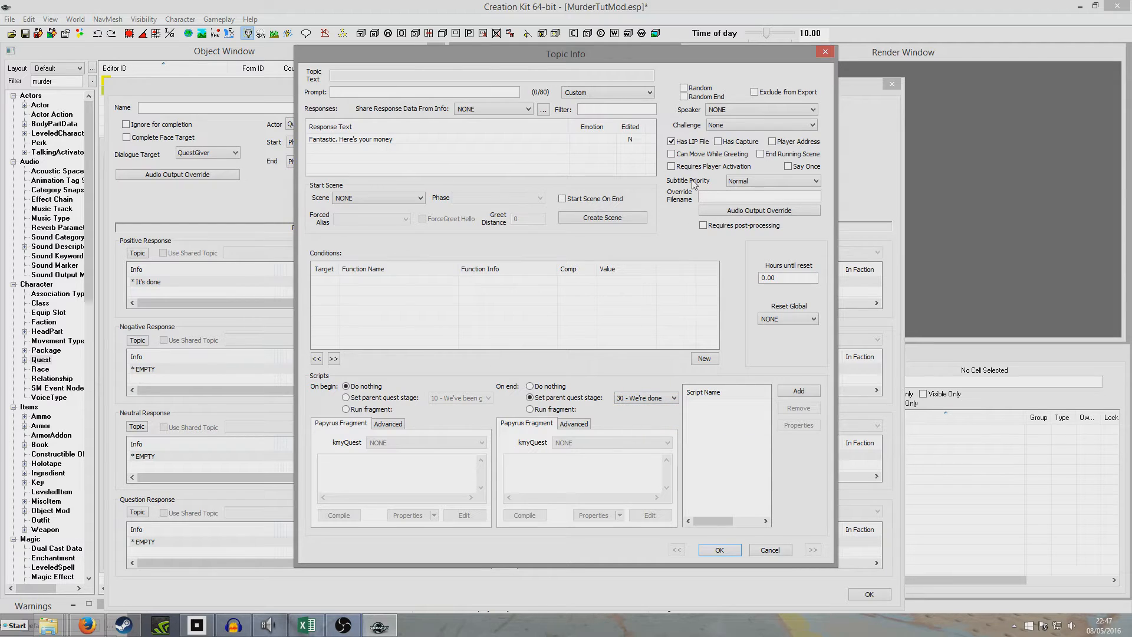
- Make the "Fantastic. Here's your money" reply end the running scene without requiring player activation, and confirm the dialogue action
click(761, 155)
click(728, 552)
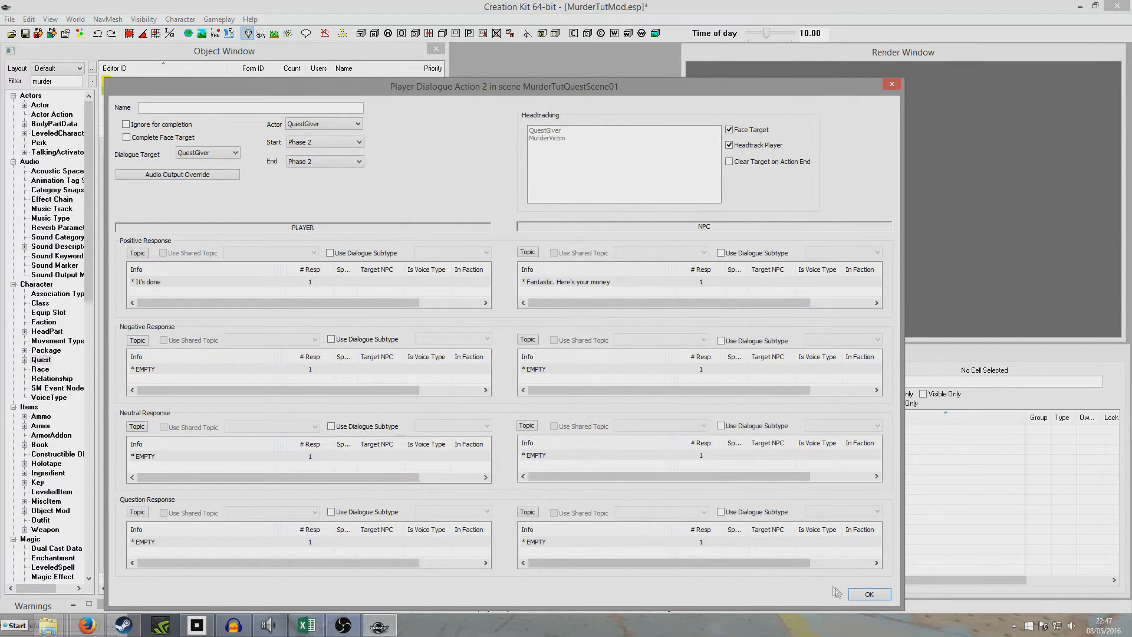
click(851, 592)
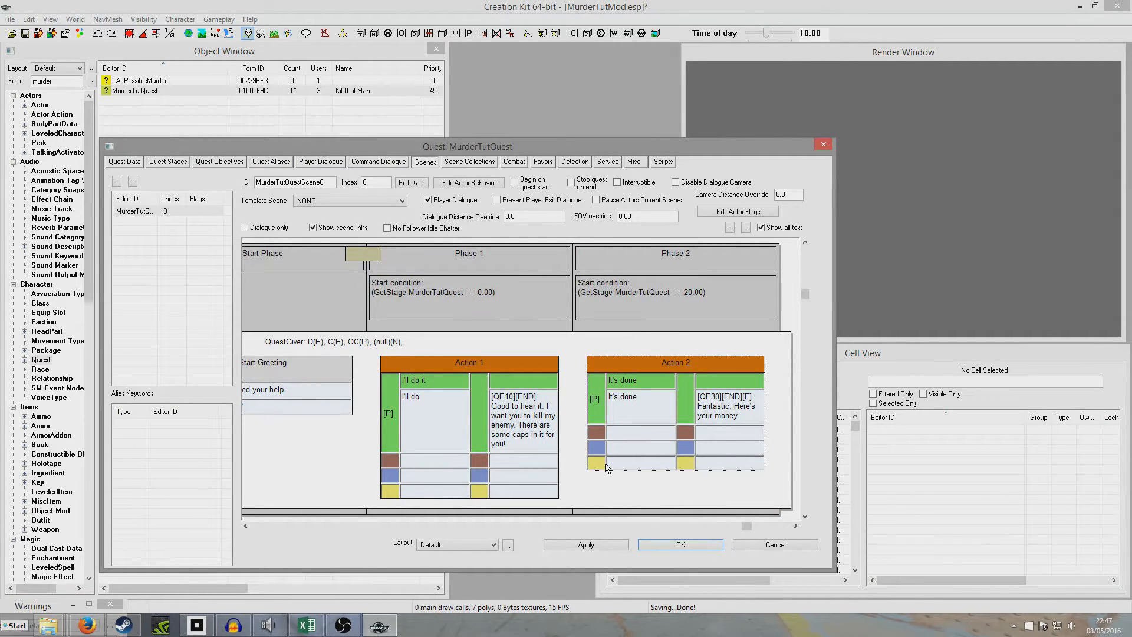
double_click(733, 407)
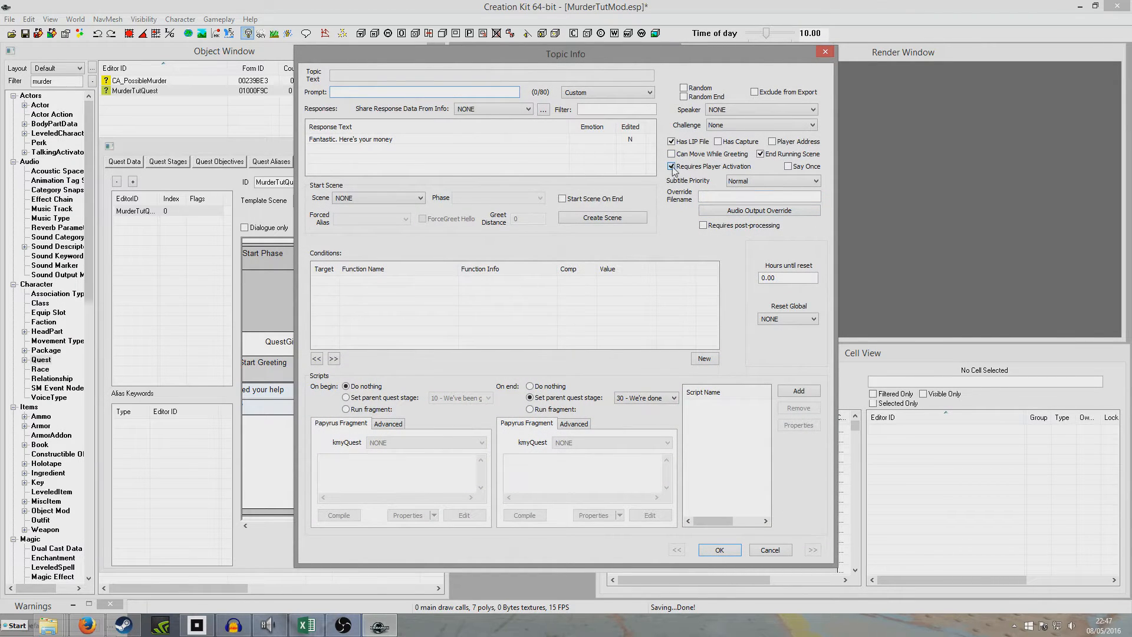
click(719, 549)
- Review the scene's start greetings, phase start conditions and dialogue actions, including the conditions on the "Hello. I need your help" info
drag(684, 493, 738, 488)
drag(366, 451, 404, 453)
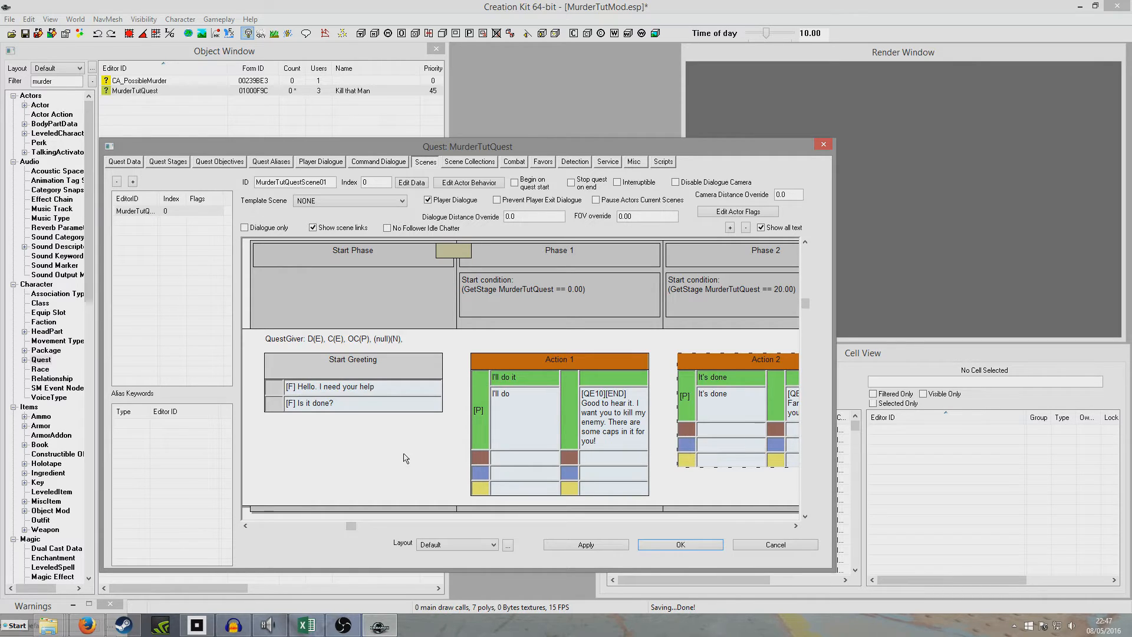
mouse_move(404, 454)
middle_down()
mouse_move(399, 438)
mouse_move(402, 449)
middle_up()
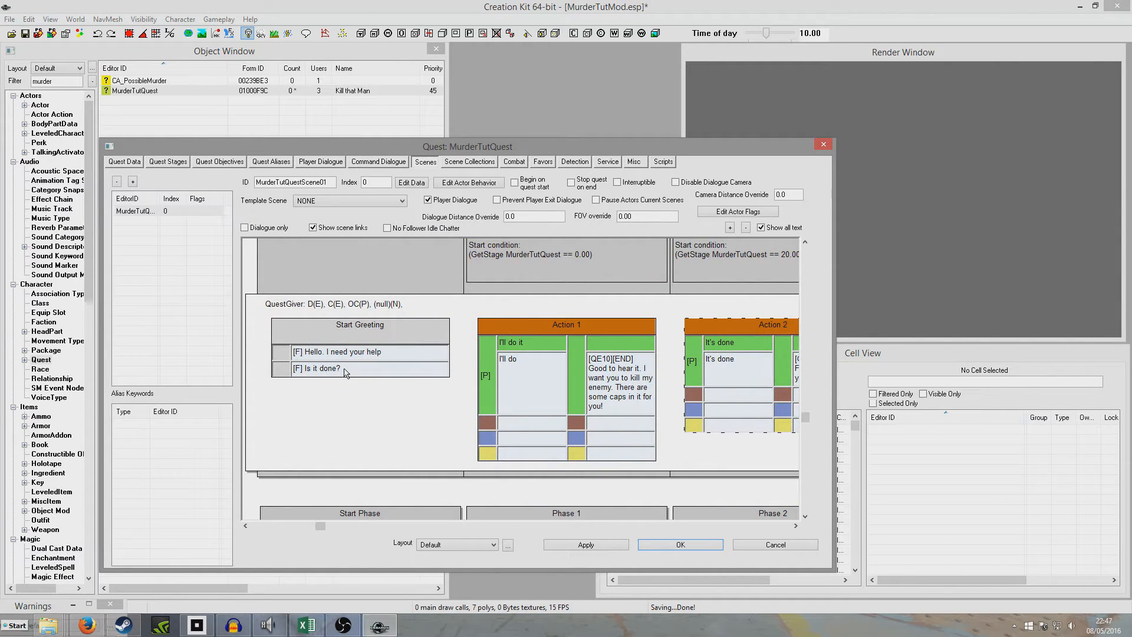
scroll(386, 412, up, 1)
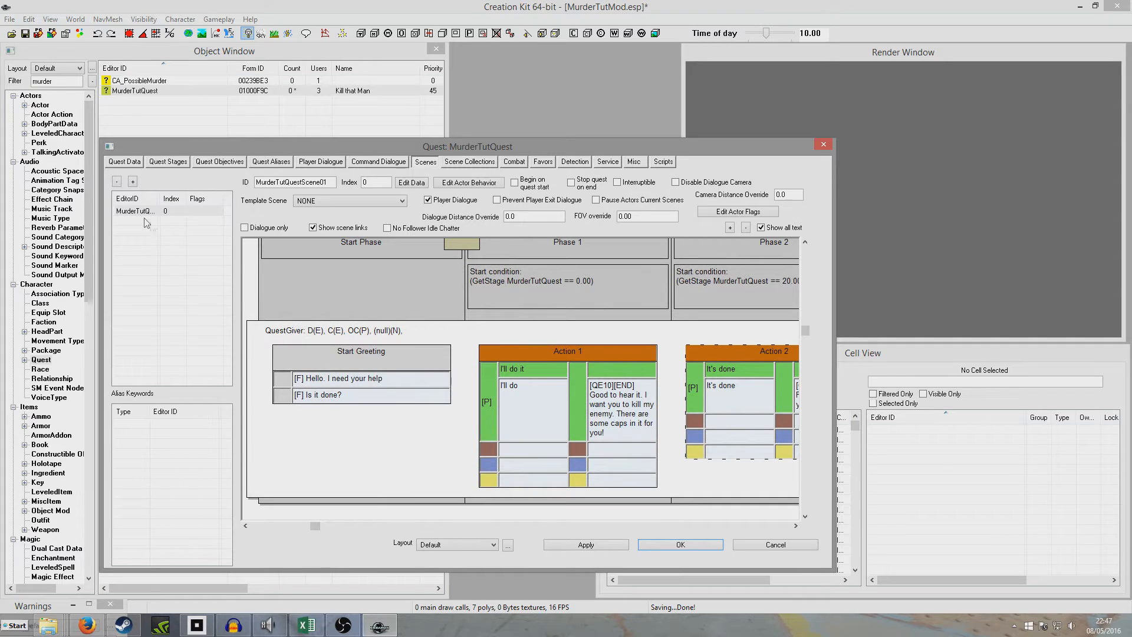
middle_drag(437, 443, 352, 467)
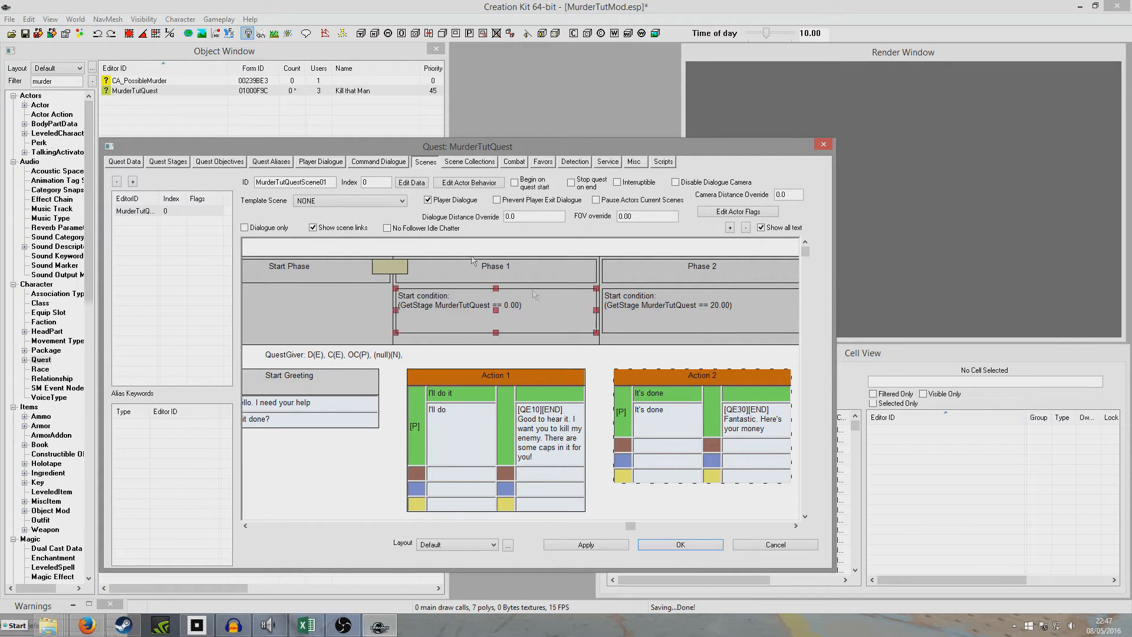
drag(366, 456, 352, 432)
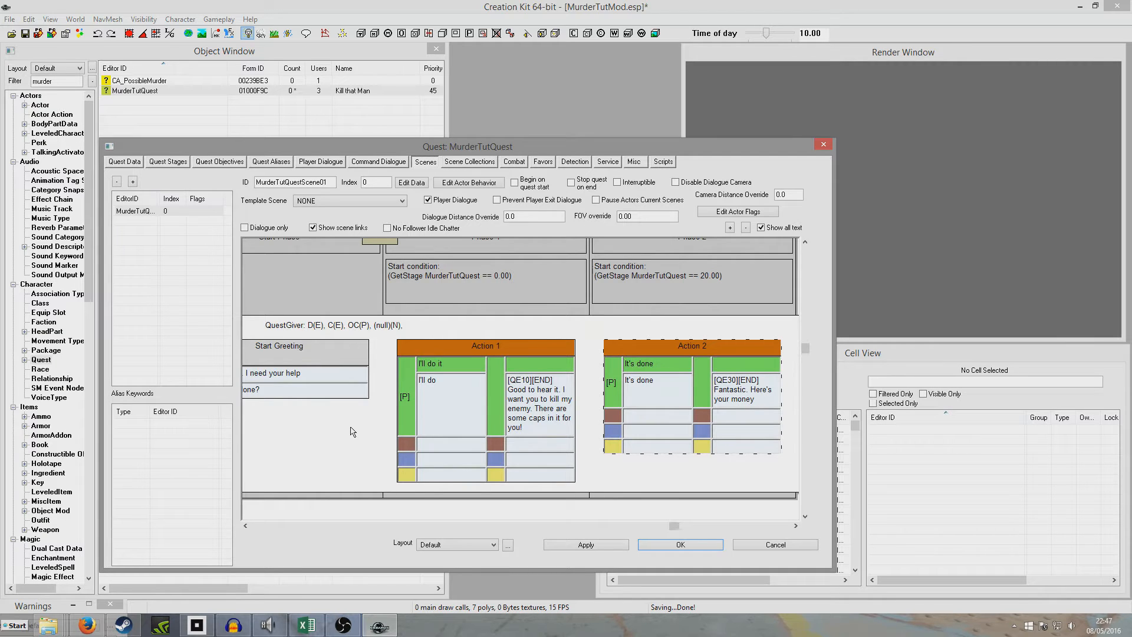
drag(351, 432, 427, 402)
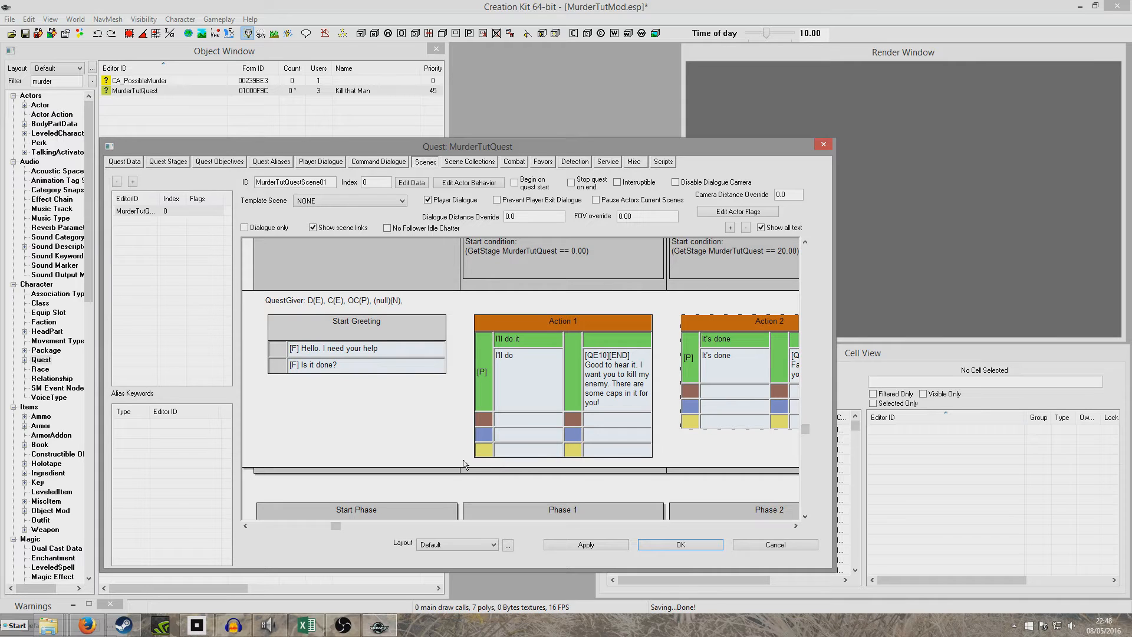
double_click(353, 349)
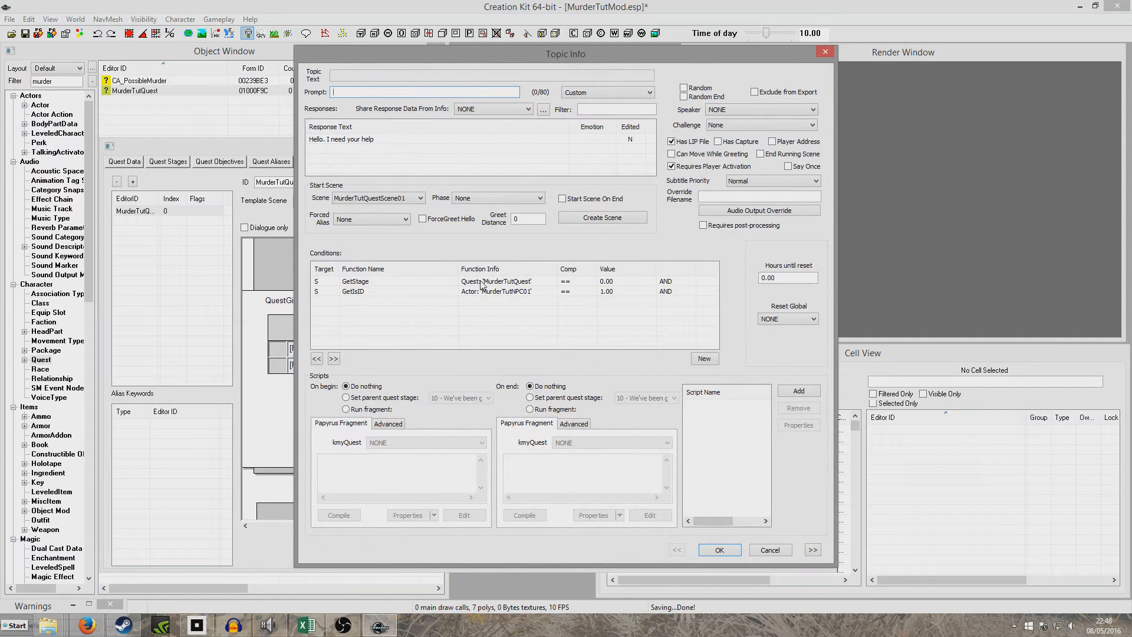
click(735, 551)
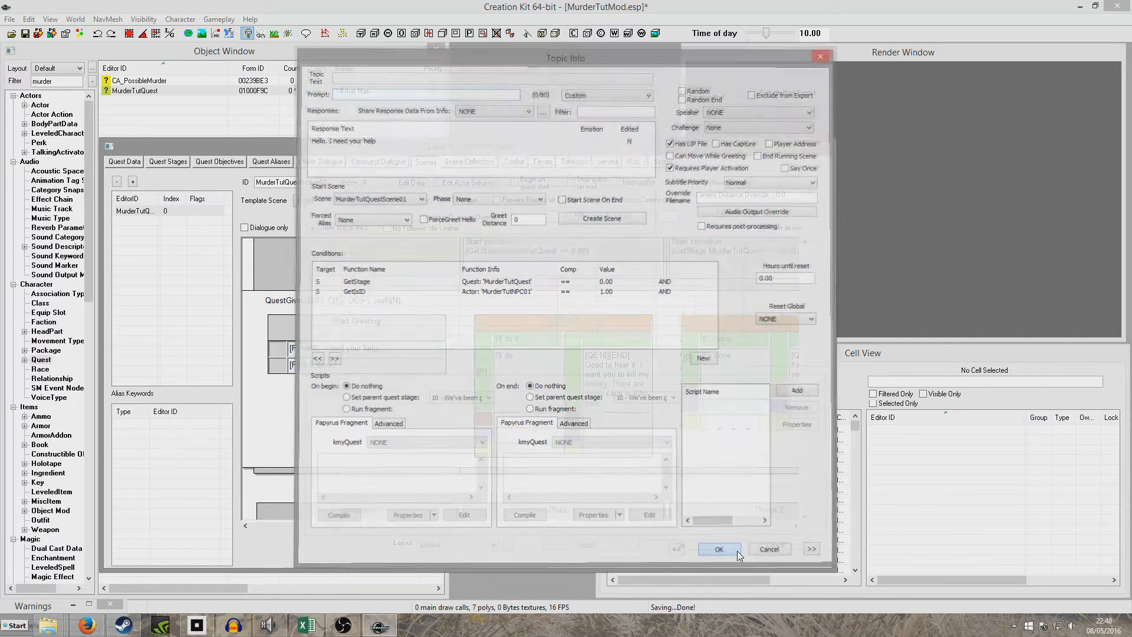
click(551, 302)
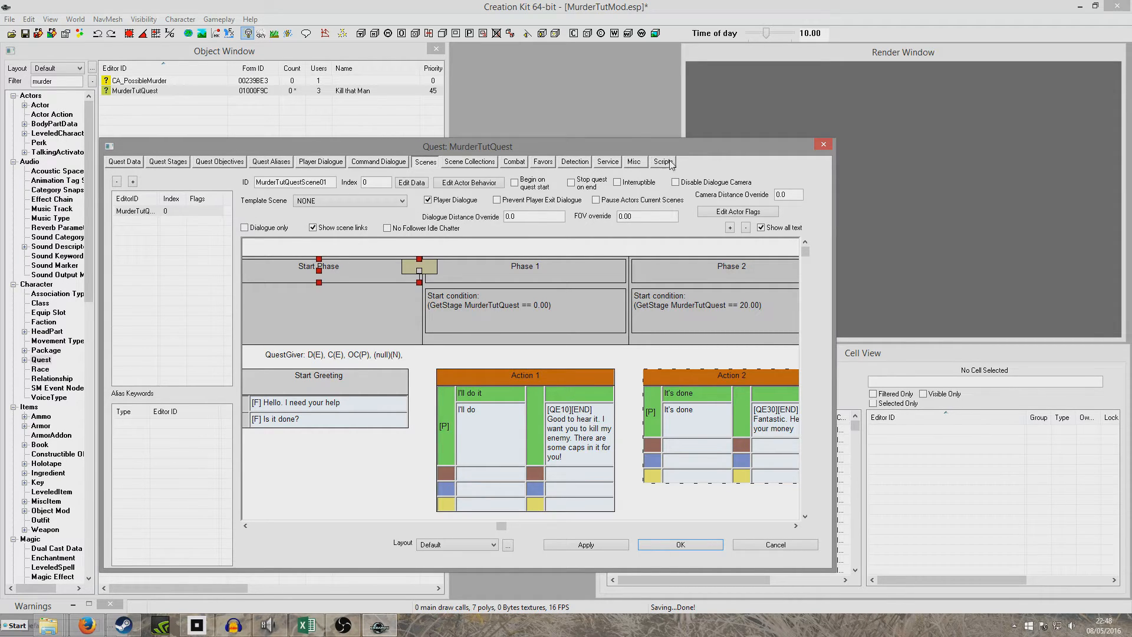
- Inspect the conditions on the "Get on with it." greeting info
click(634, 162)
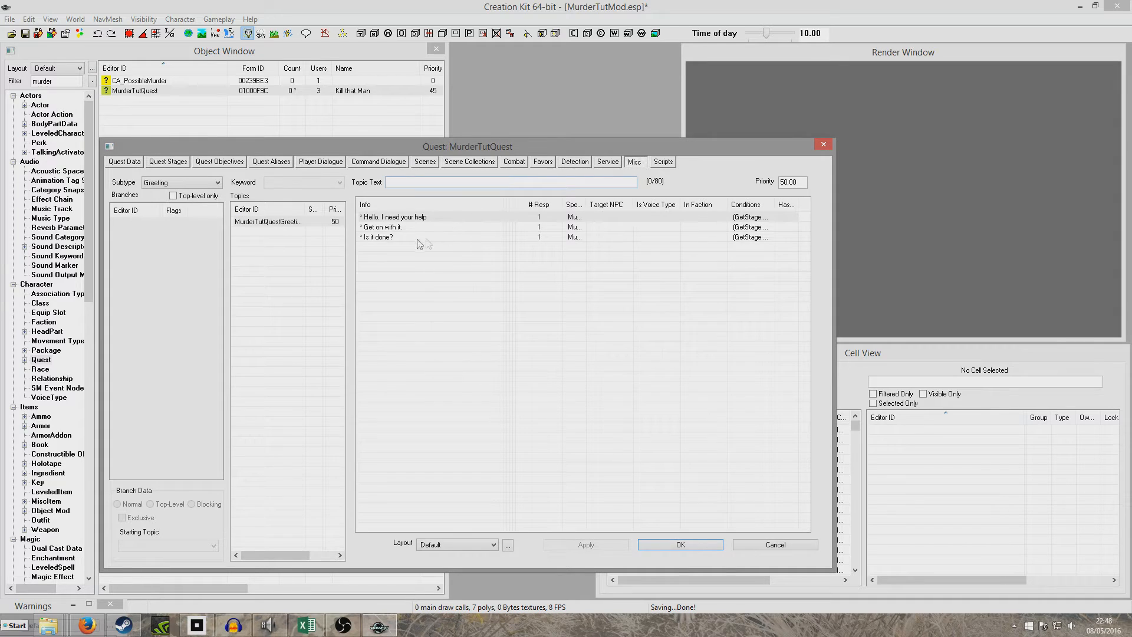
click(402, 227)
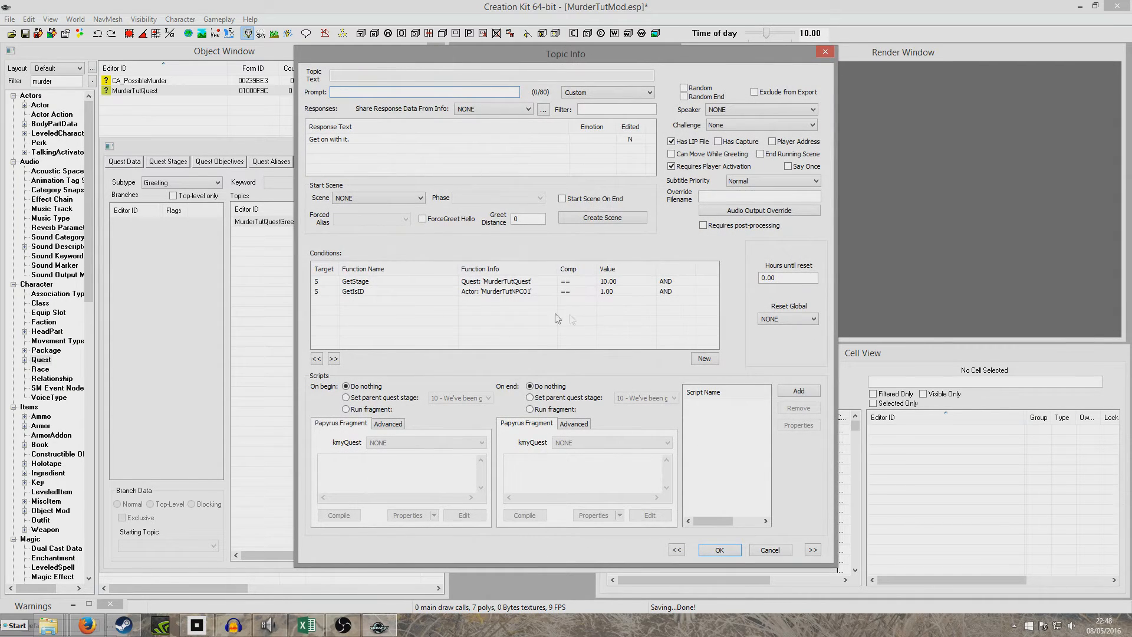
click(729, 555)
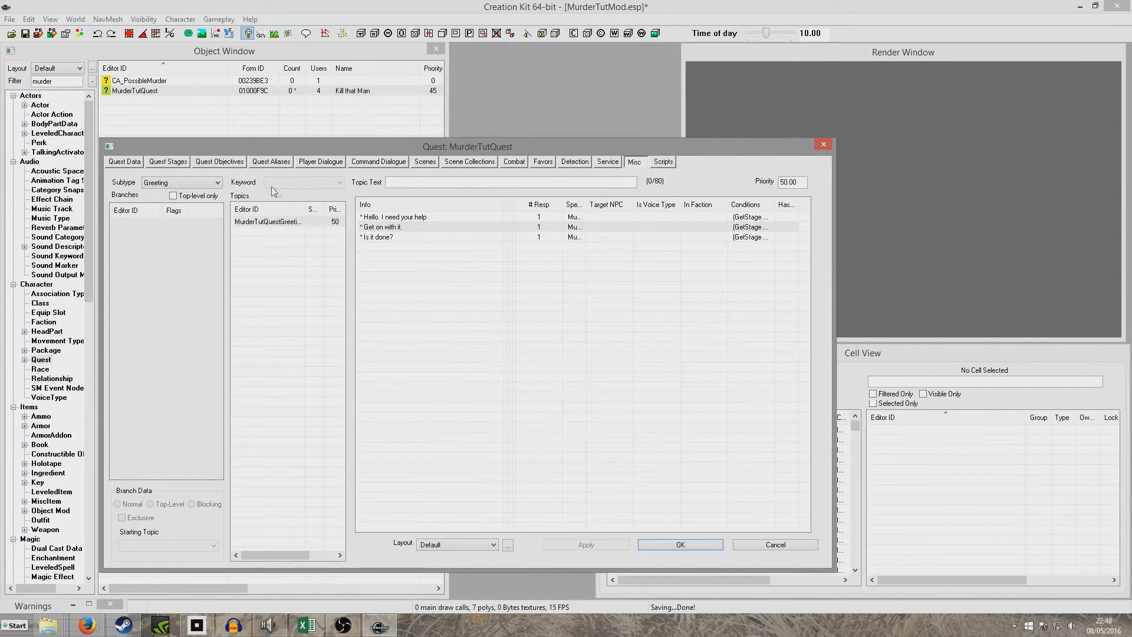
- Review the script fragment of quest stage 10 and the quest's objectives
click(176, 163)
mouse_move(507, 322)
mouse_down()
mouse_move(593, 322)
mouse_move(523, 317)
mouse_up()
drag(632, 331, 511, 329)
click(520, 329)
click(238, 162)
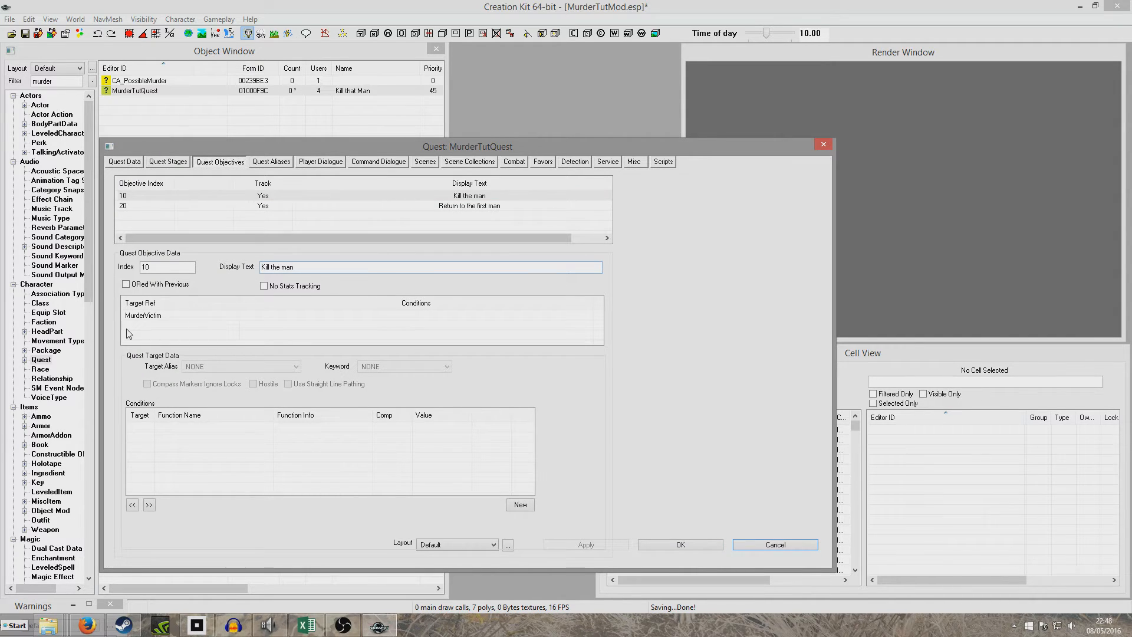
- Check the StageToSet property of the DefaultAliasOnDeath script on the MurderVictim alias
click(277, 162)
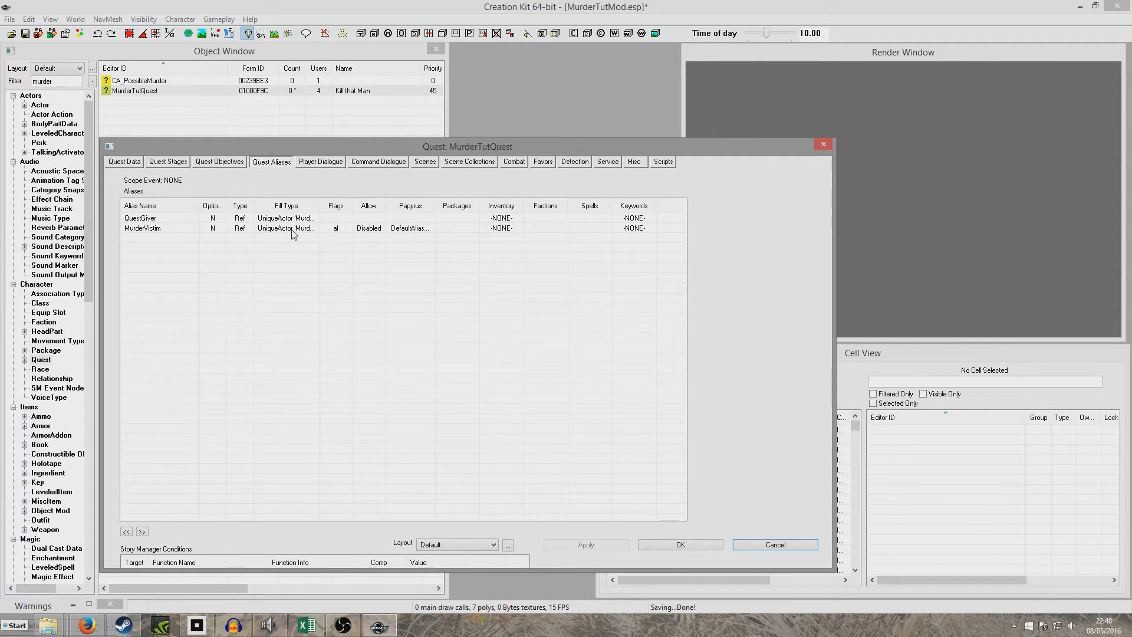
double_click(291, 229)
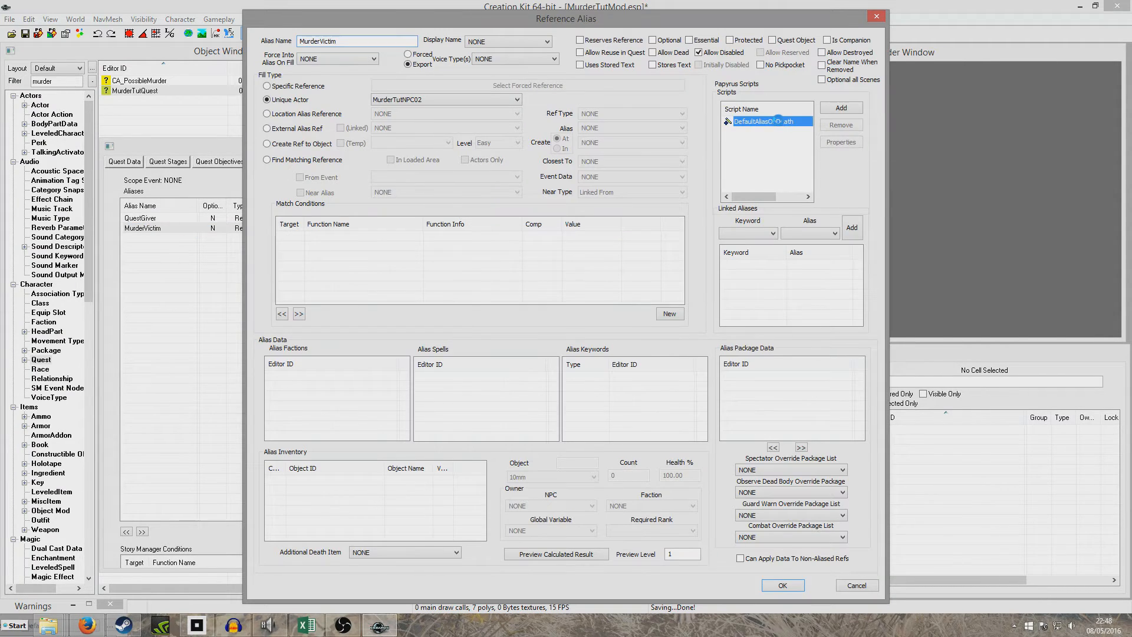
double_click(775, 121)
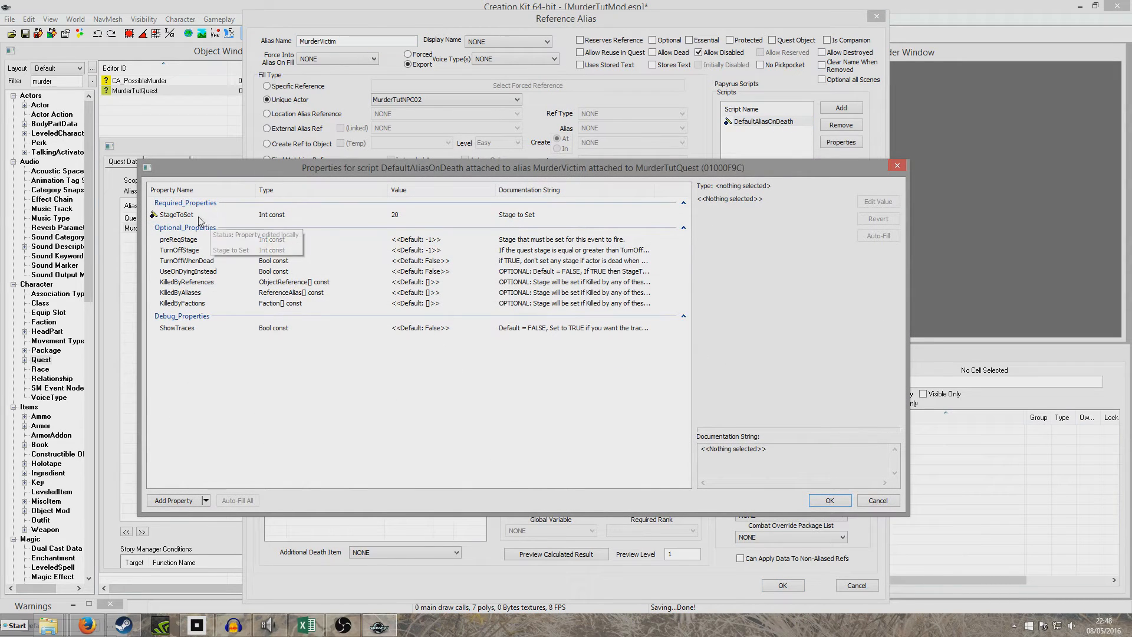
click(830, 500)
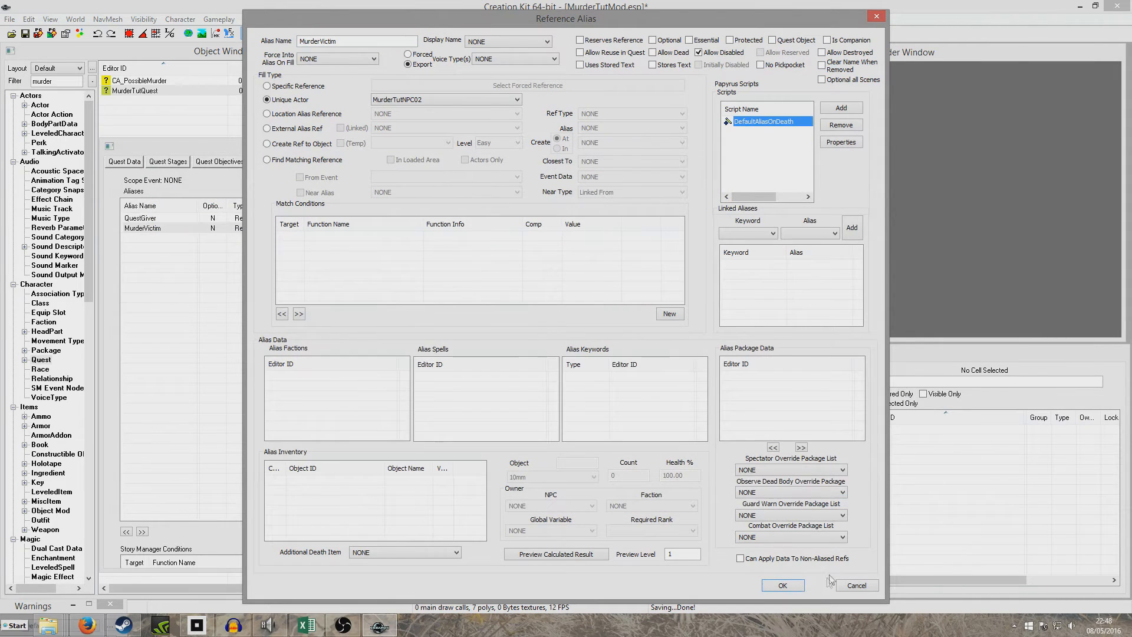
click(782, 584)
- Review the script fragment of quest stage 20 and the target of objective 20, "Return to the first man"
click(171, 161)
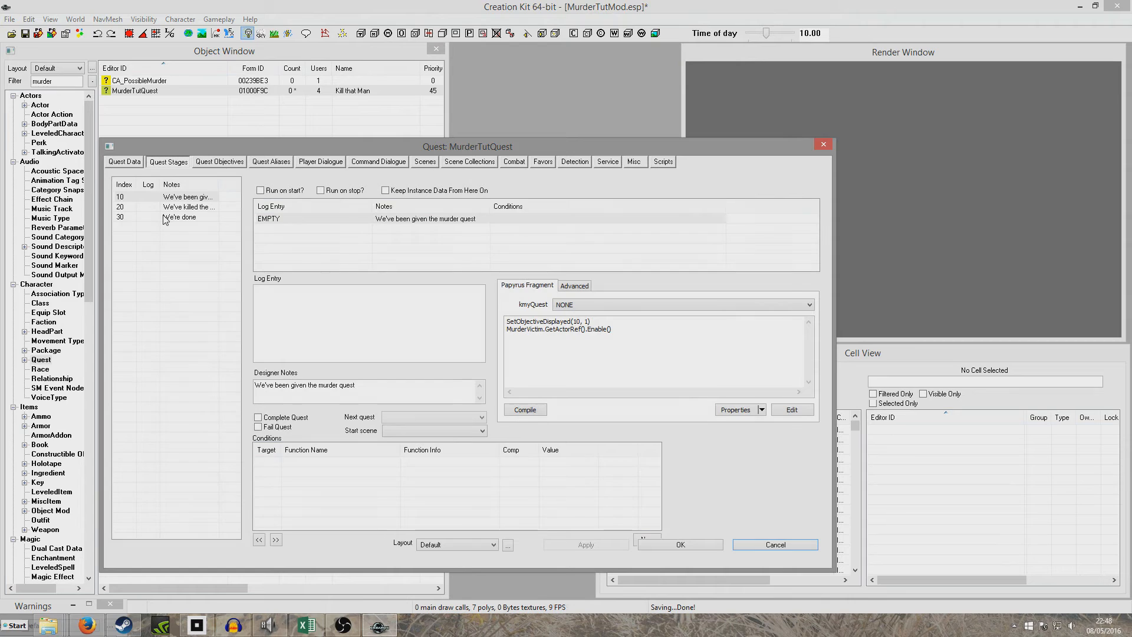
click(143, 209)
mouse_move(514, 321)
mouse_down()
mouse_move(616, 328)
mouse_move(493, 327)
mouse_up()
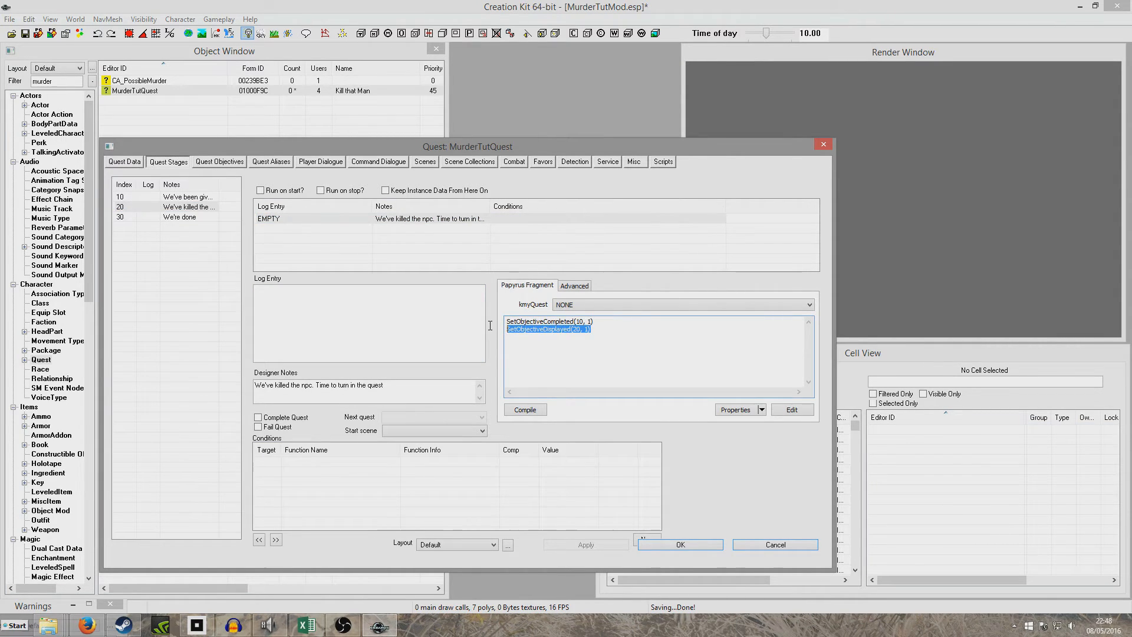
click(219, 161)
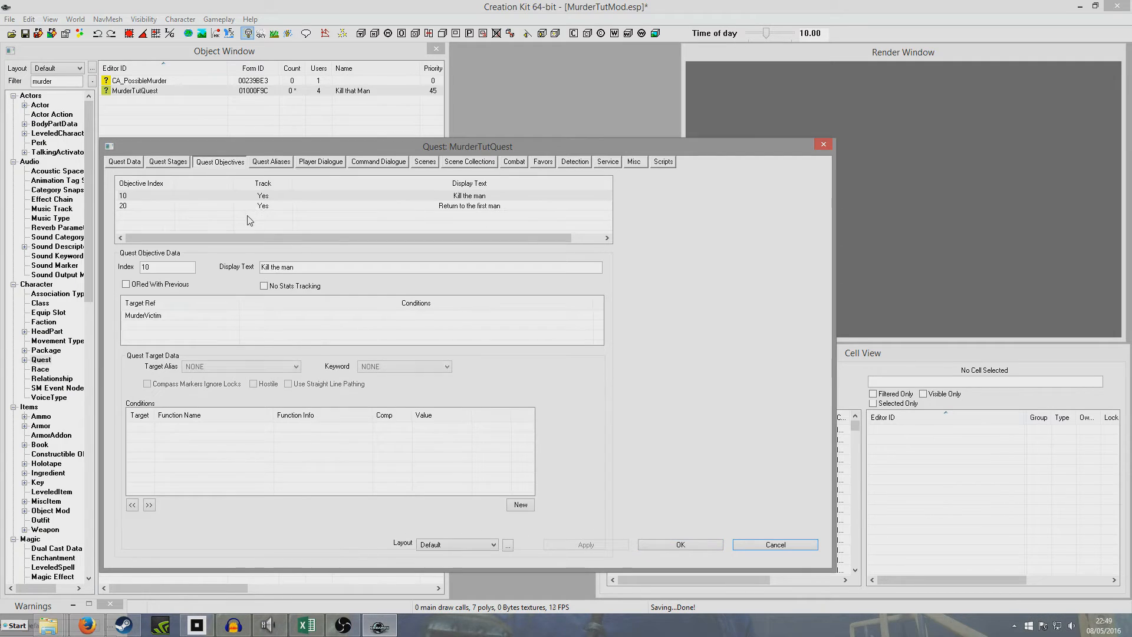
click(263, 205)
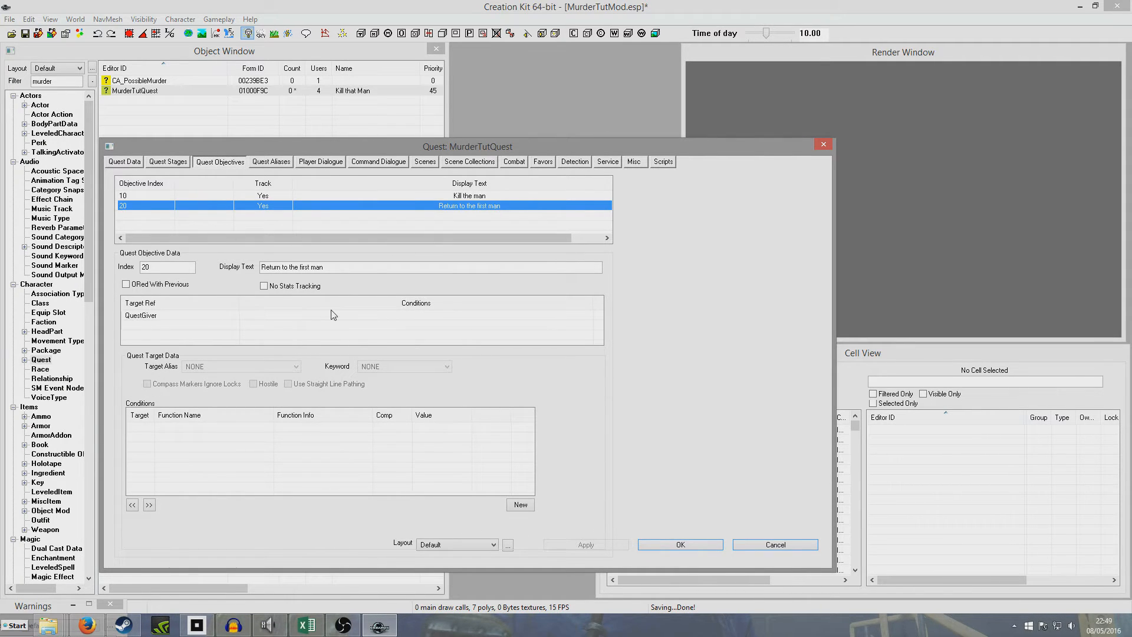
- Check the conditions on the "Is it done?" greeting info and review the scene's phases and the "It's done" dialogue action
click(420, 164)
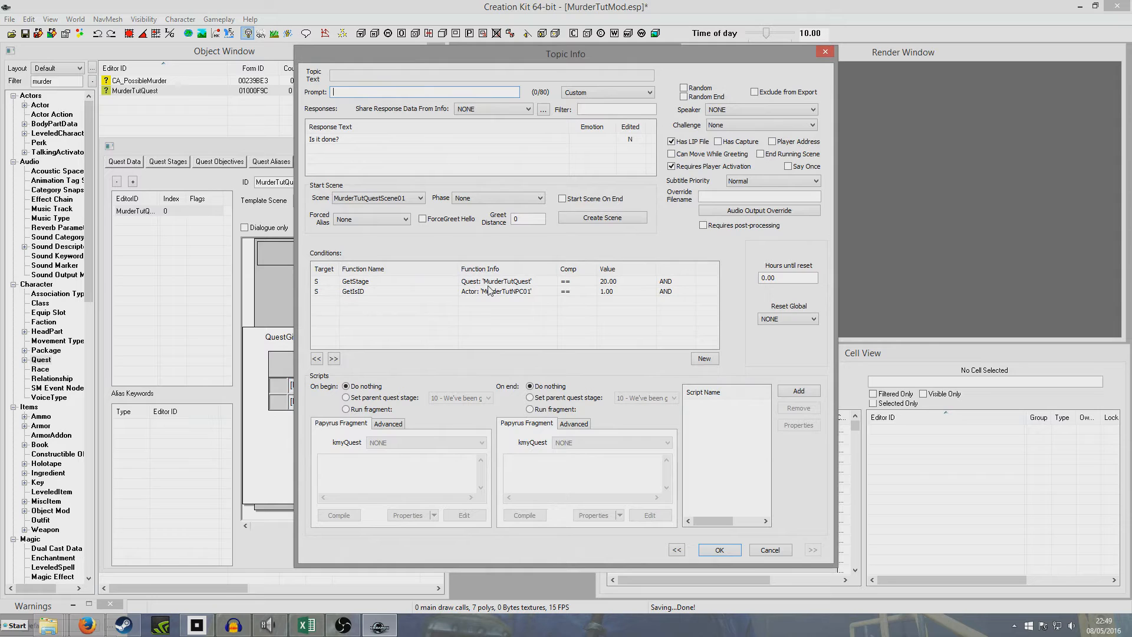
click(719, 550)
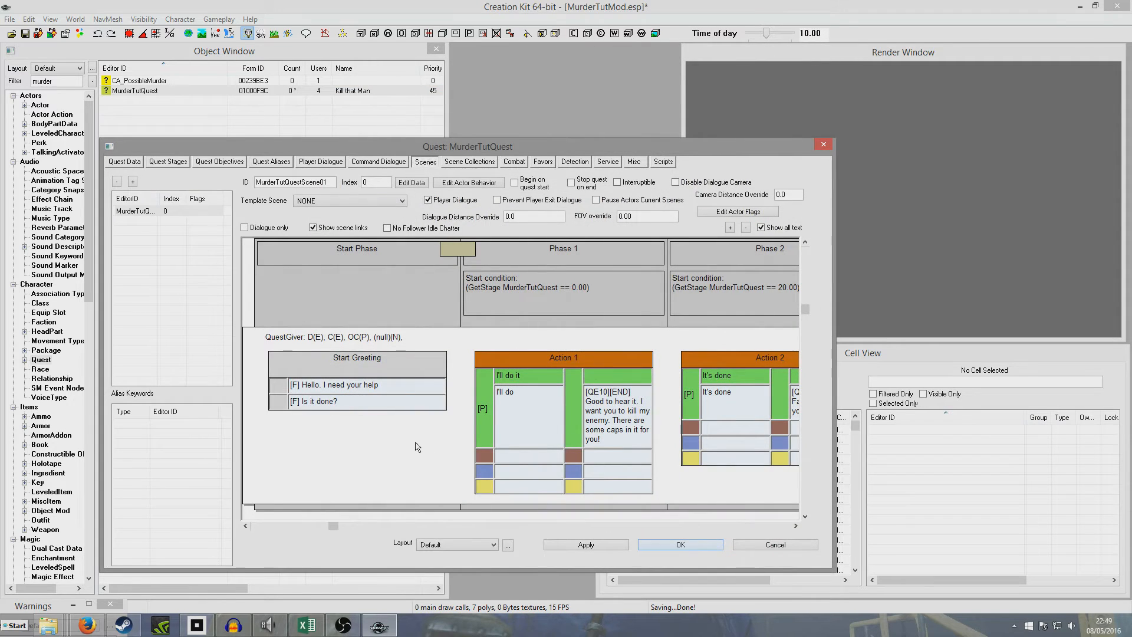
click(497, 272)
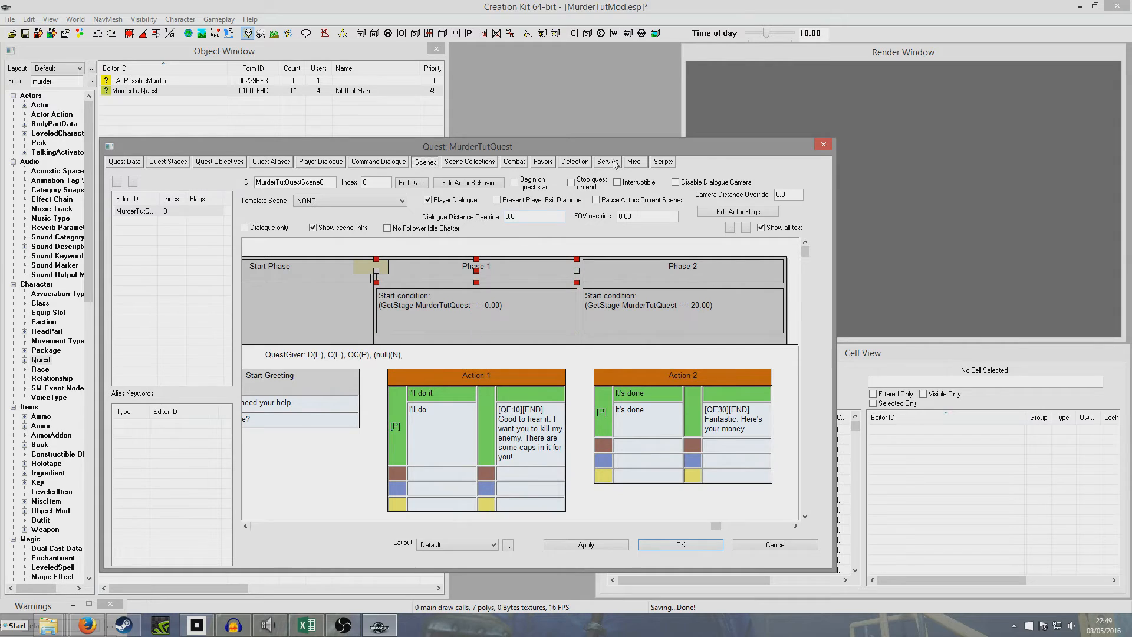
click(690, 390)
- Review quest stage 30's Complete Quest option and its script fragment that gives the player caps
click(169, 162)
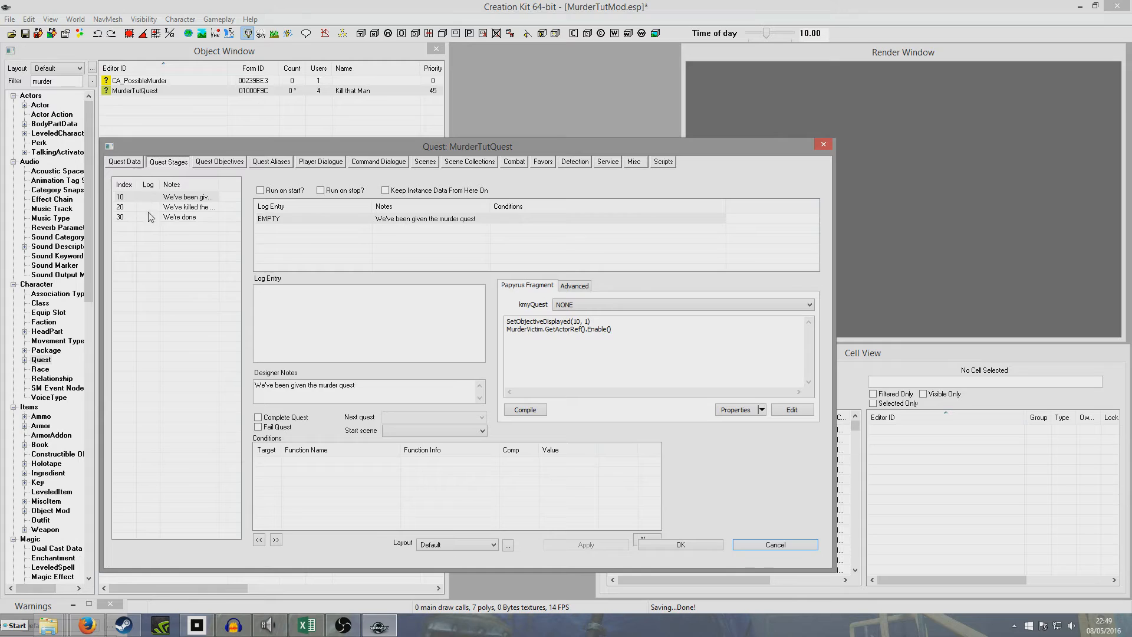
click(184, 218)
click(260, 418)
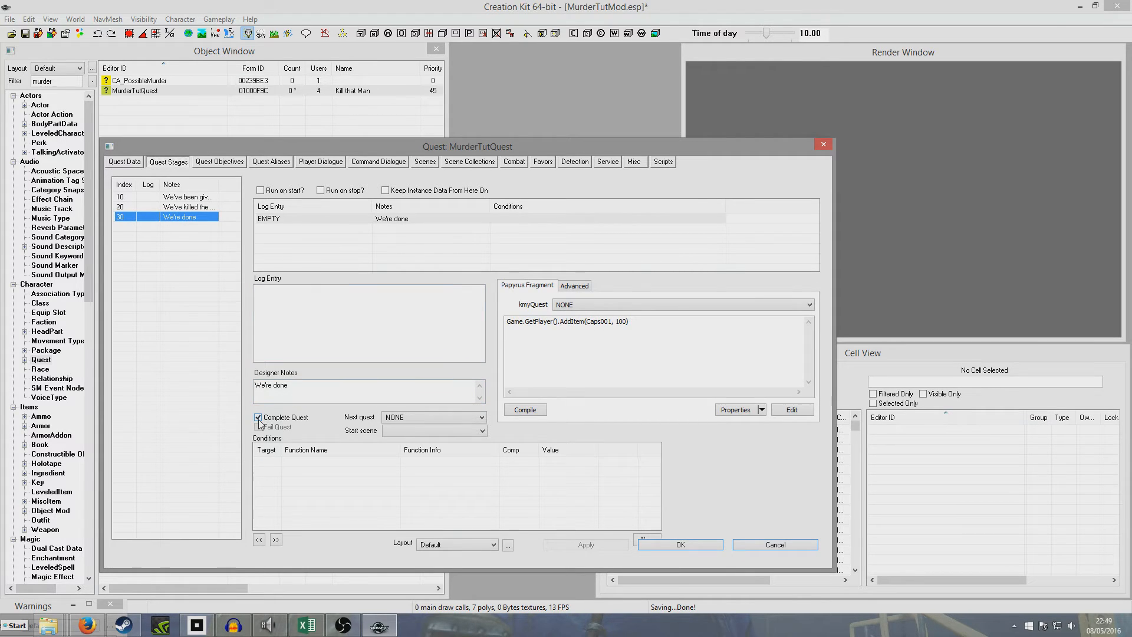
drag(506, 322, 629, 321)
click(644, 321)
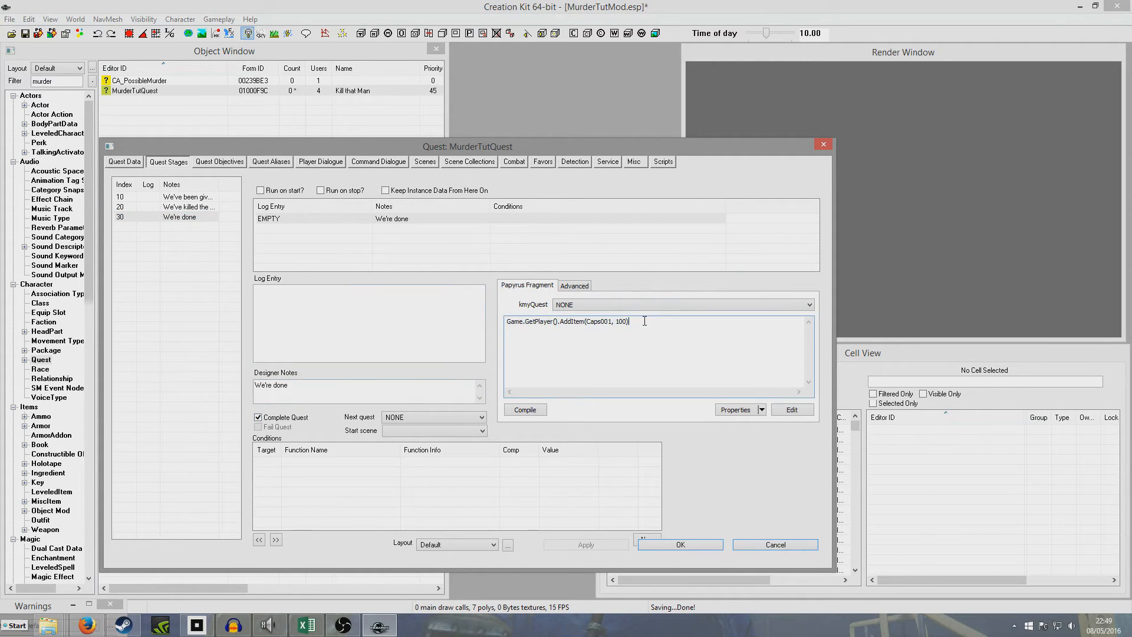
- Accept and close the MurderTutQuest window, and save the plugin
click(691, 548)
click(26, 34)
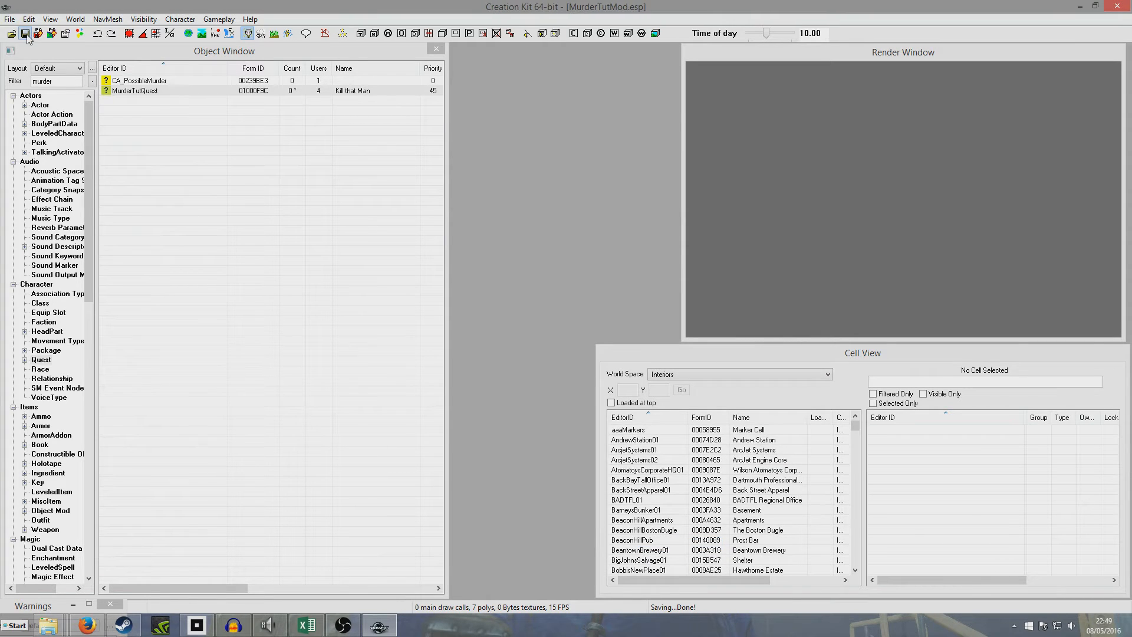
click(154, 171)
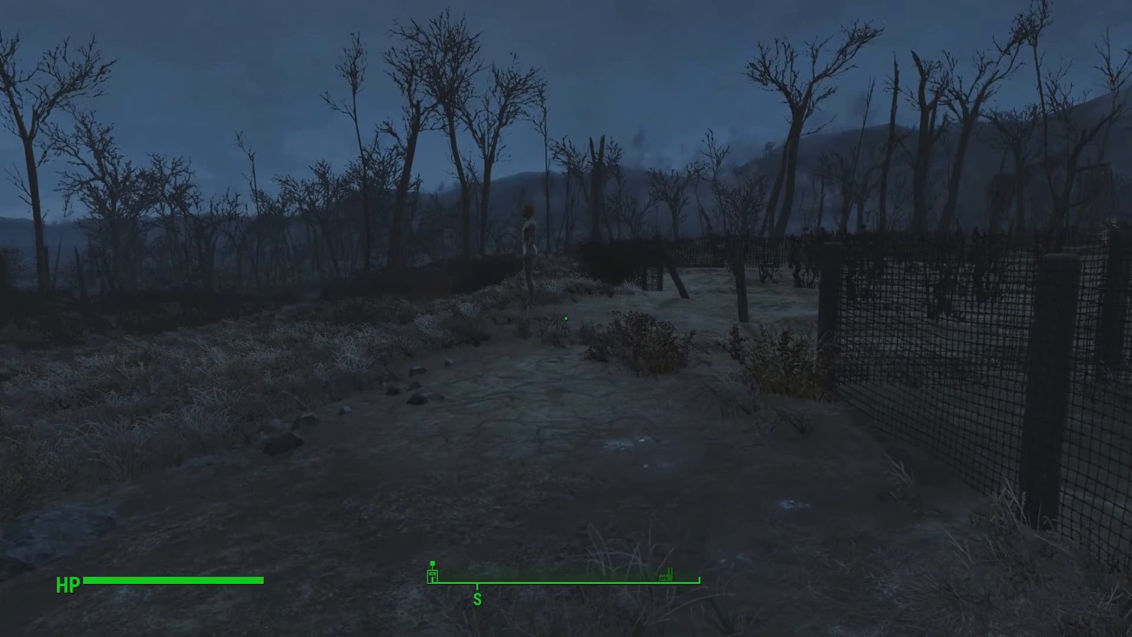
- Switch to Fallout 4, talk to the Quest Giver and accept the quest by answering "I'll do it"
key(w)
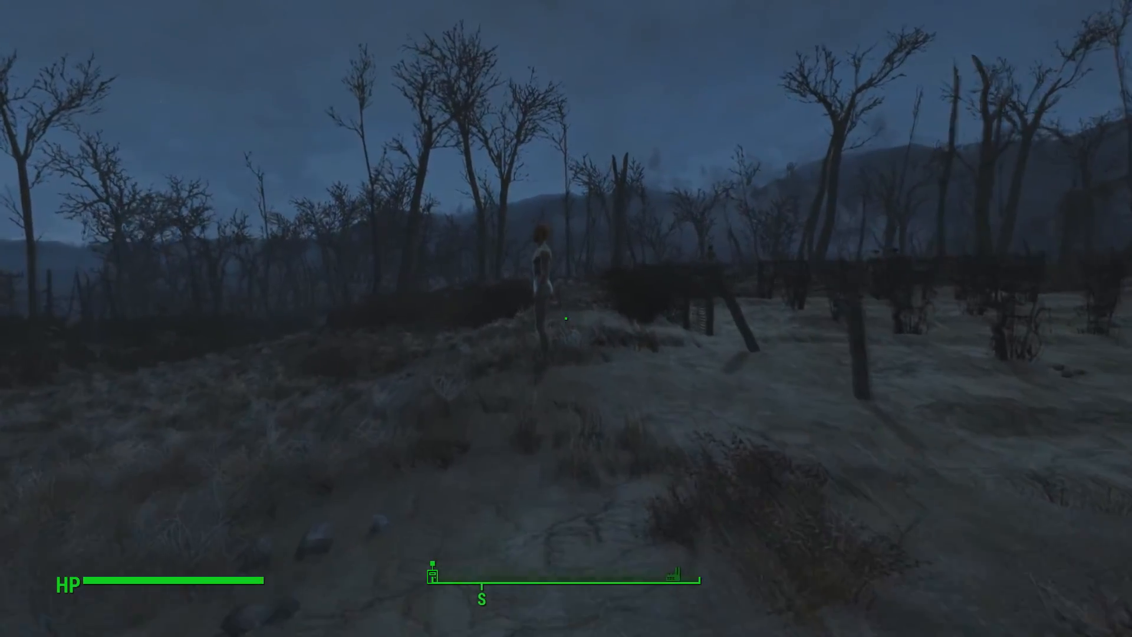
key(e)
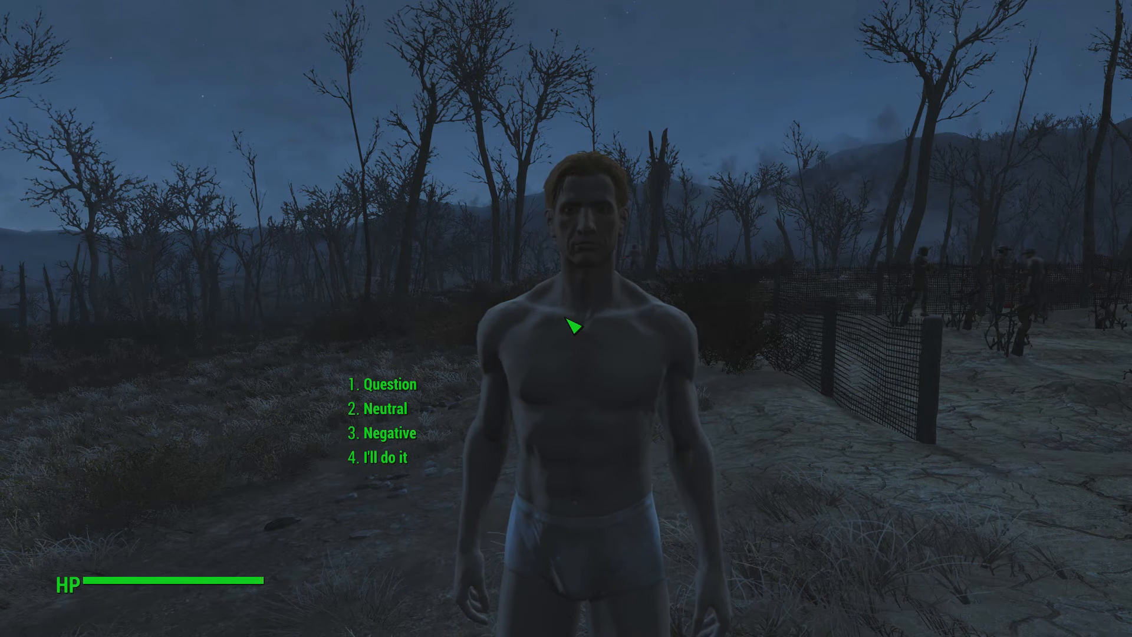
key(4)
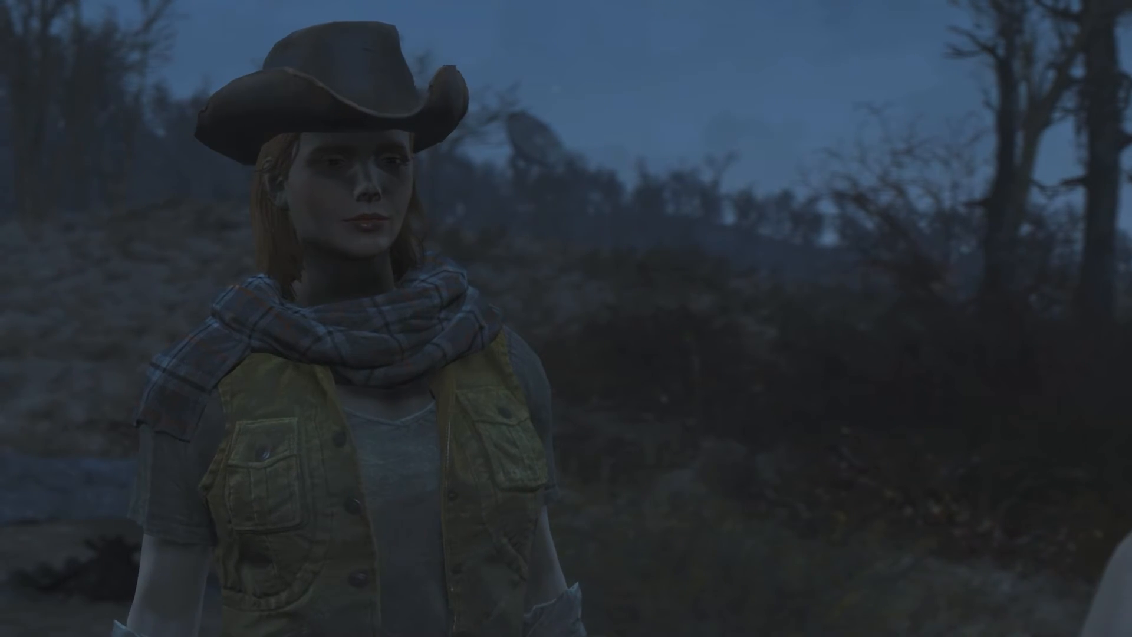
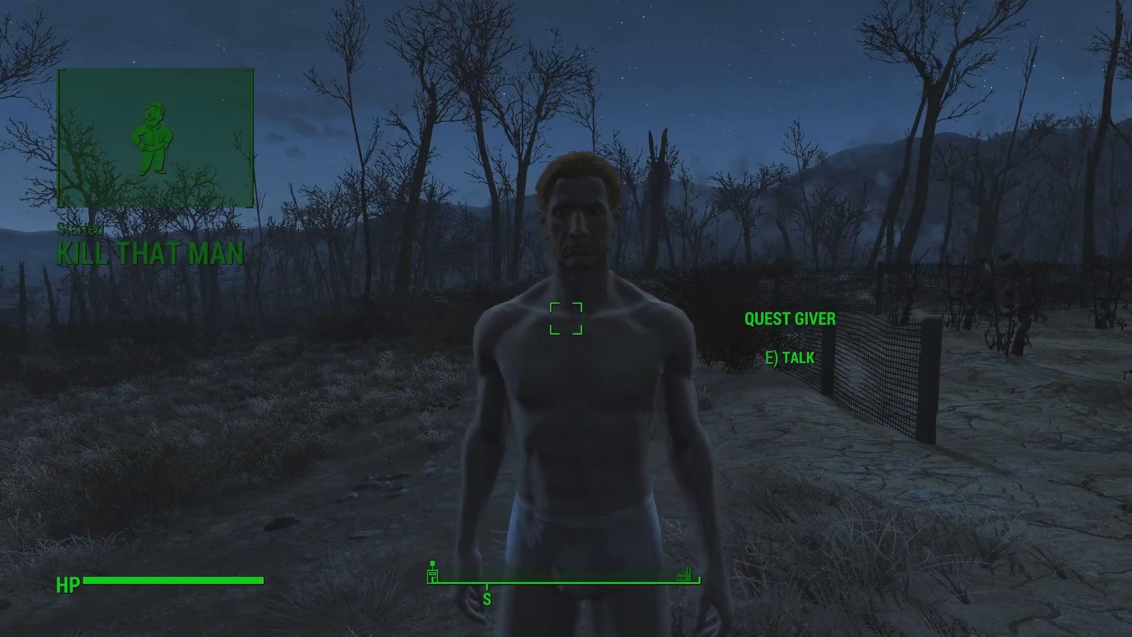
- Approach the Murder Victim and track the "Kill that Man" quest in the Pip-Boy's quest list
key(s)
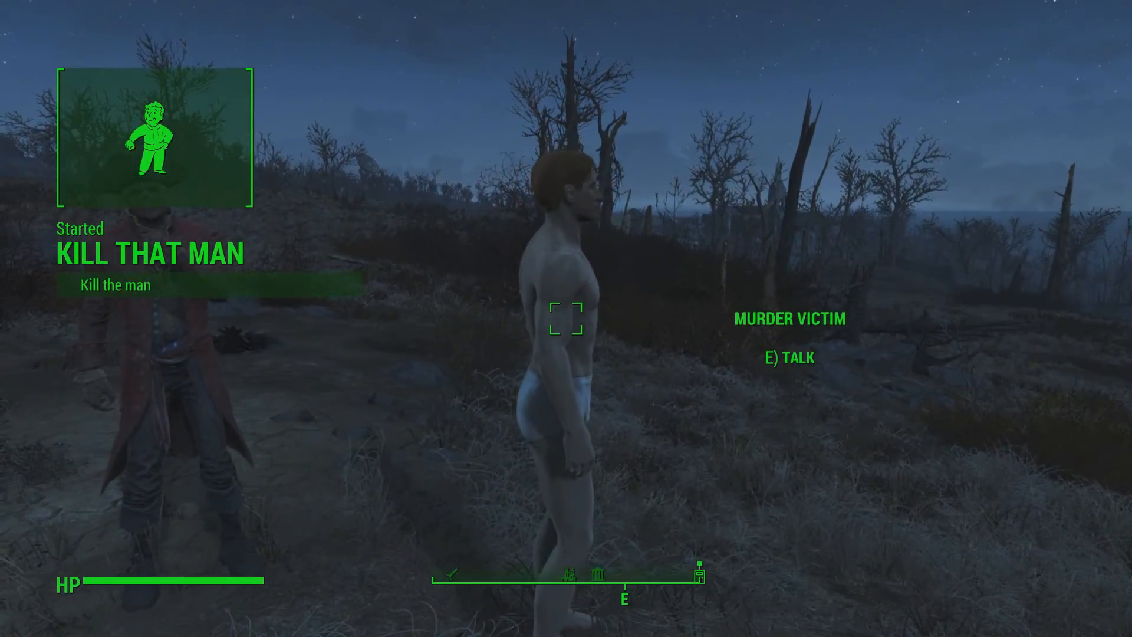
key(w)
key(Tab)
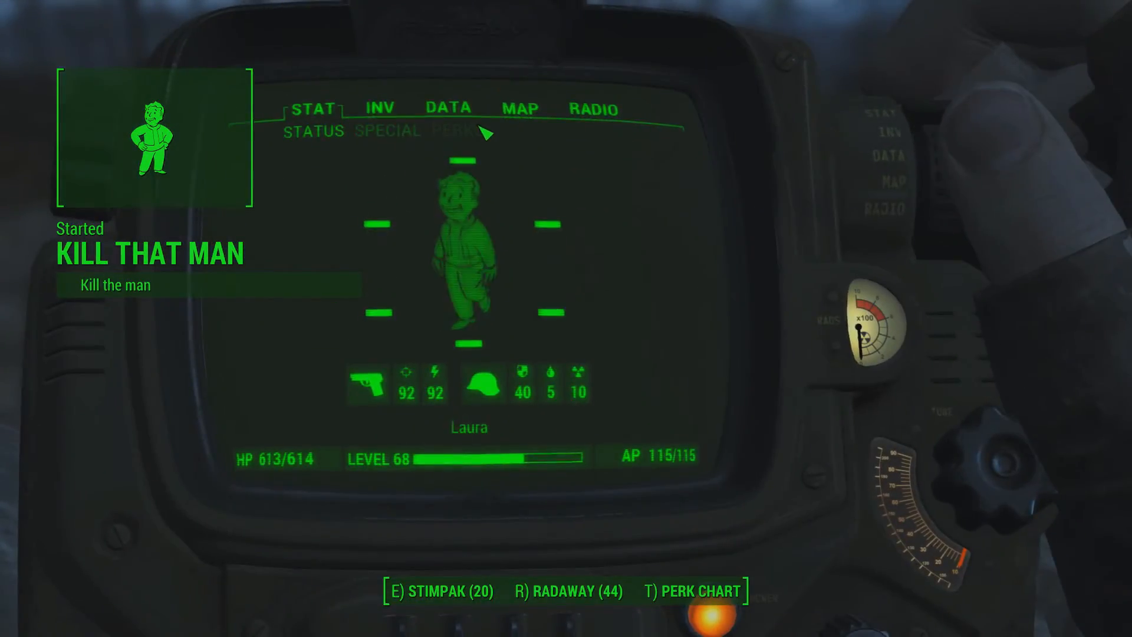
click(467, 109)
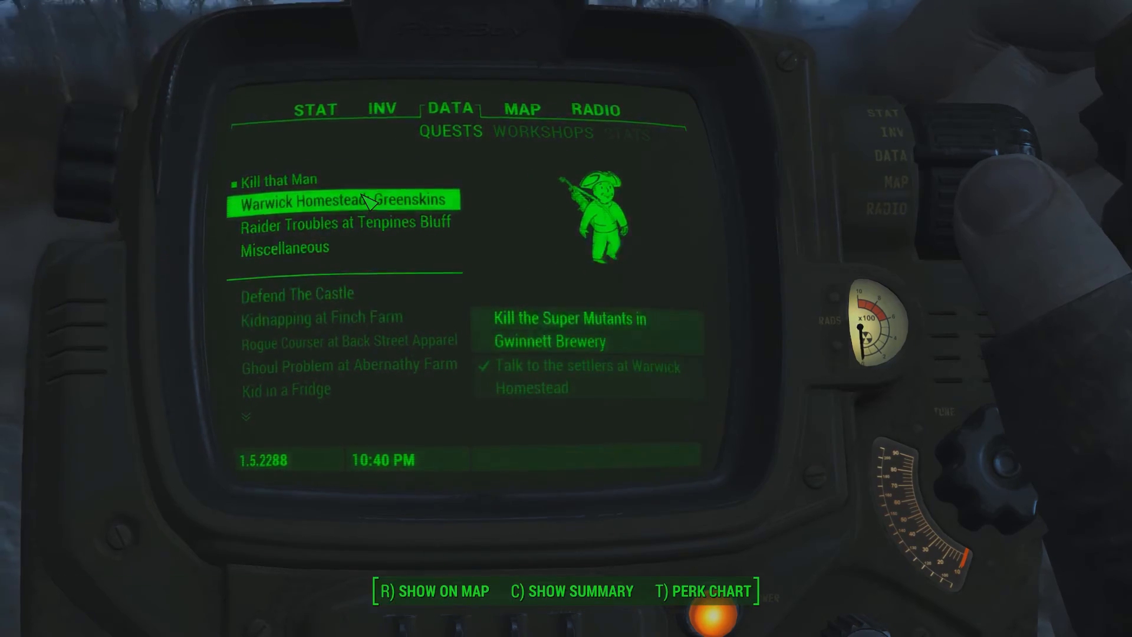
key(Tab)
- Draw the weapon, shoot the Murder Victim to trigger the death stage, and reload
key(r)
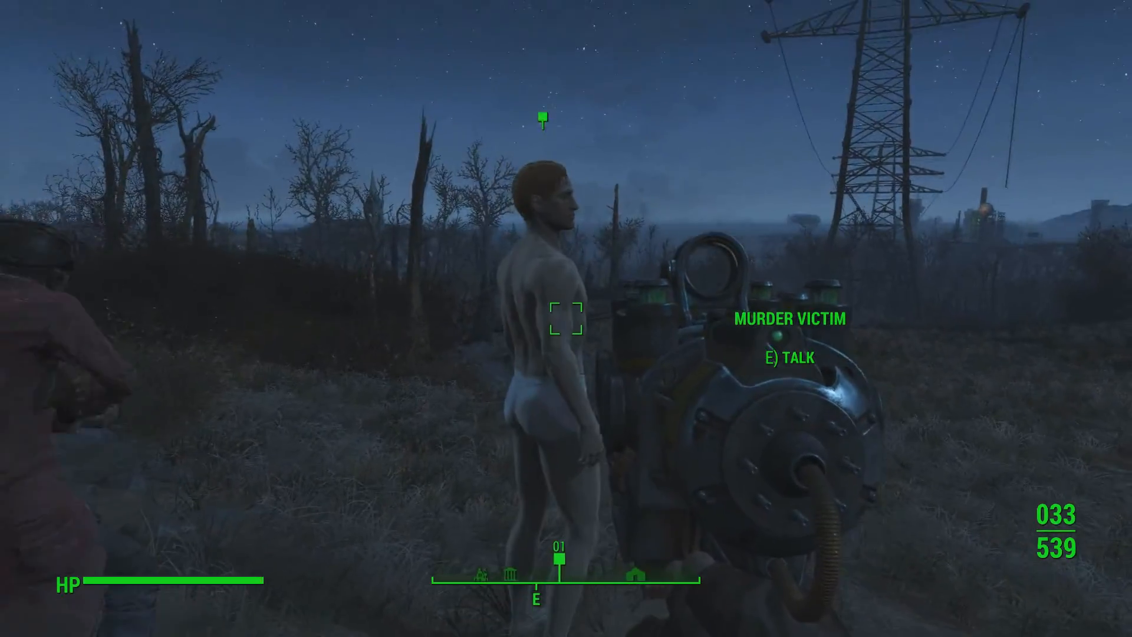
click(566, 318)
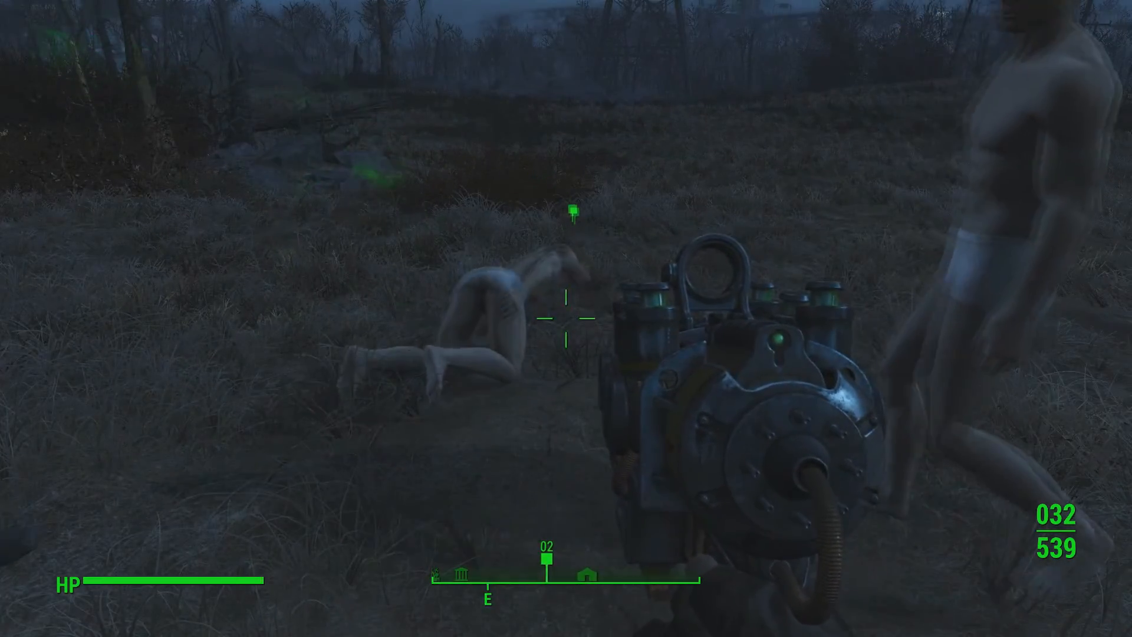
key(r)
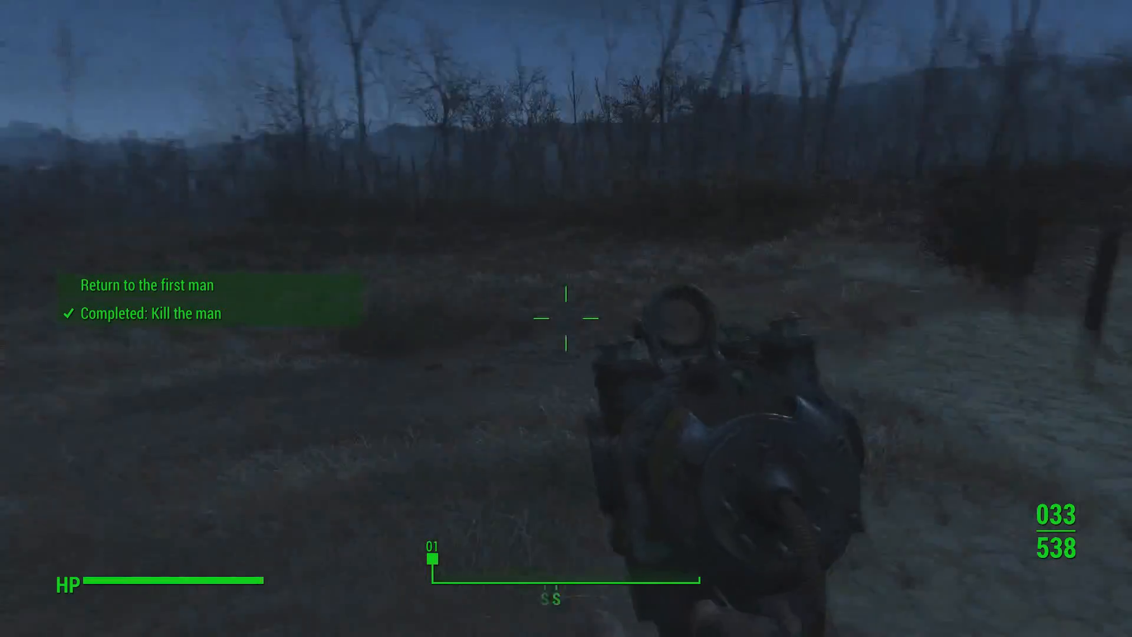
- Holster the weapon, talk to the Quest Giver again and turn in the quest by answering "It's done"
key(r)
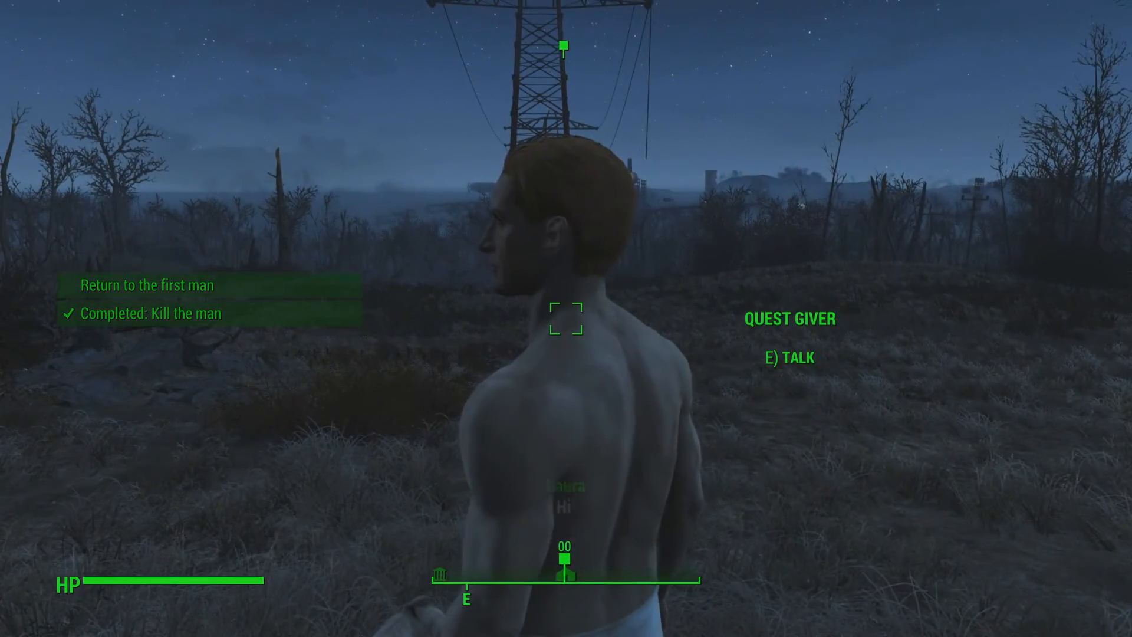
key(e)
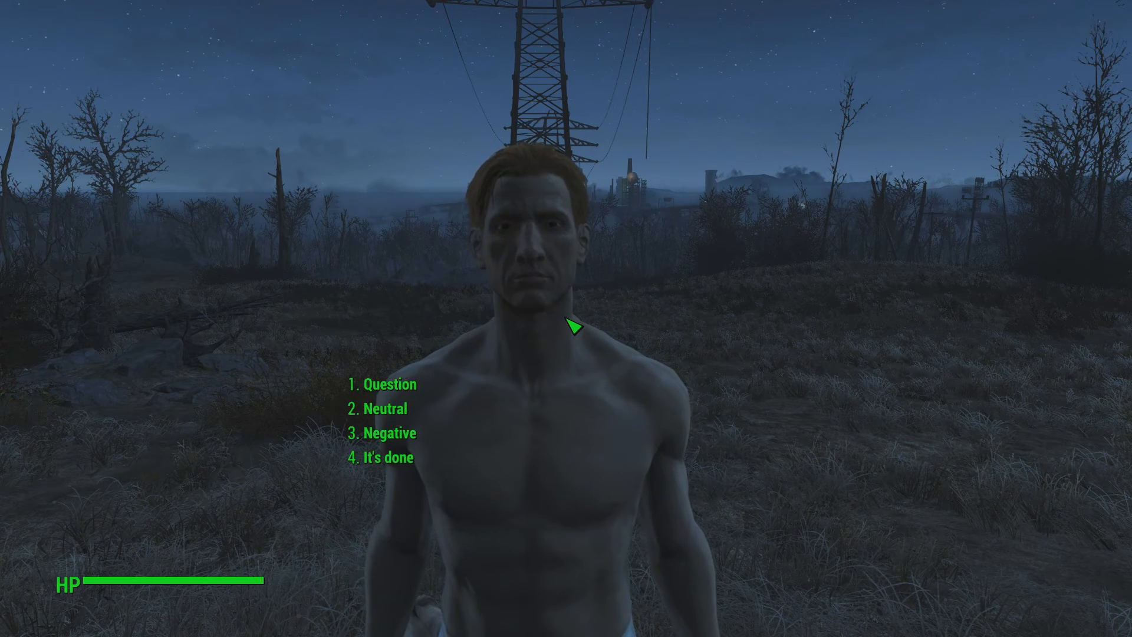
key(4)
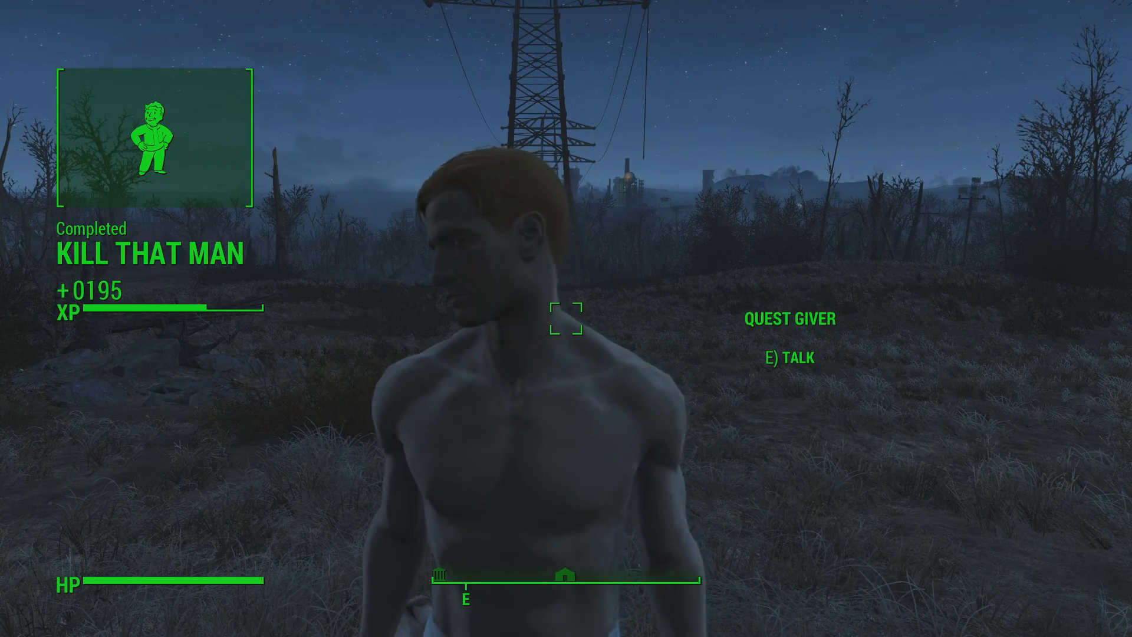
- Walk over to the Murder Victim's body and inspect it
key(s)
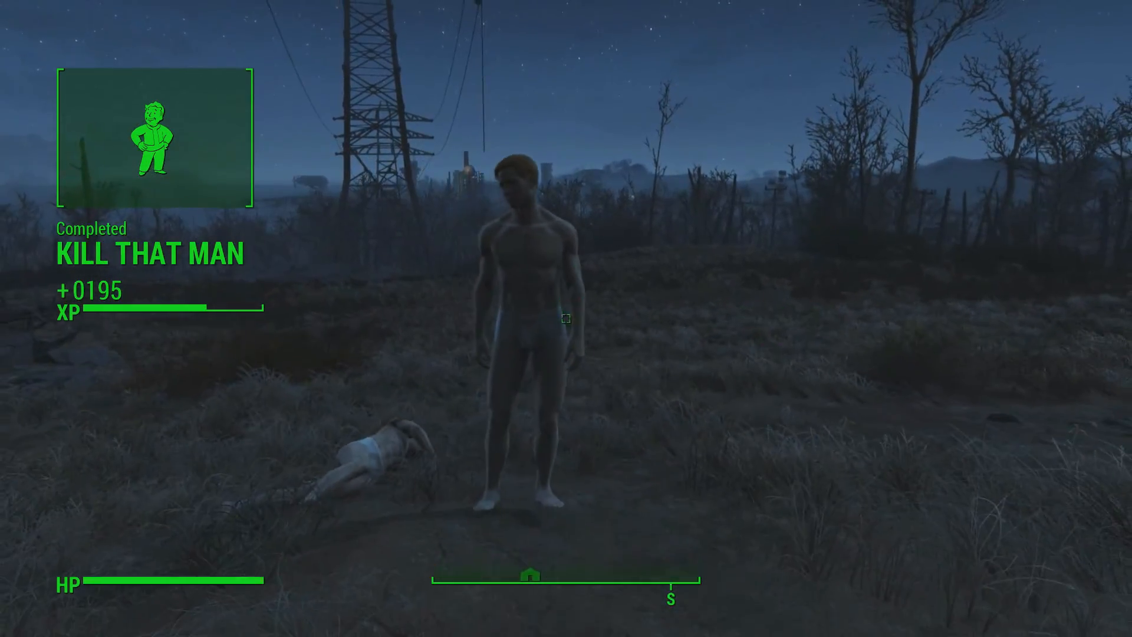
key(w)
key(w)
key(e)
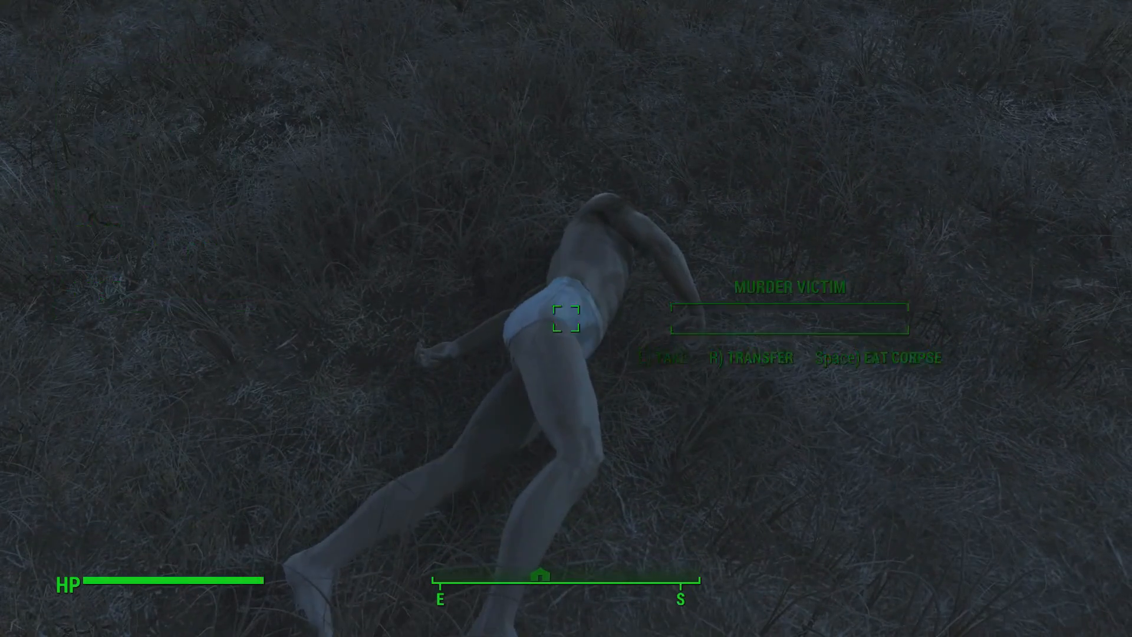
key(e)
key(s)
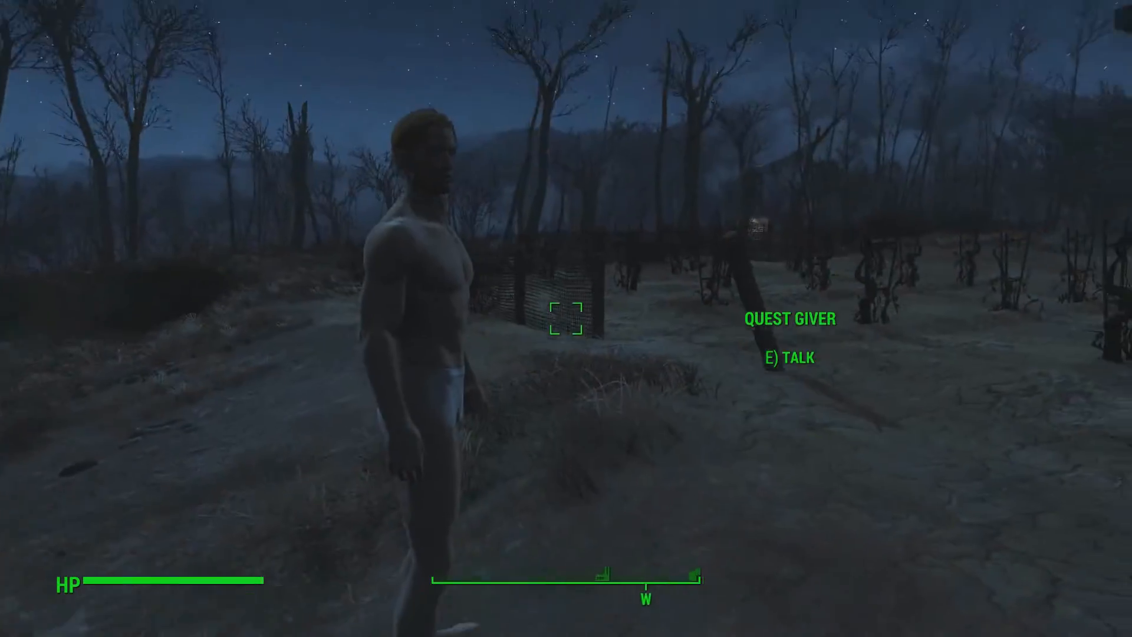
key(w)
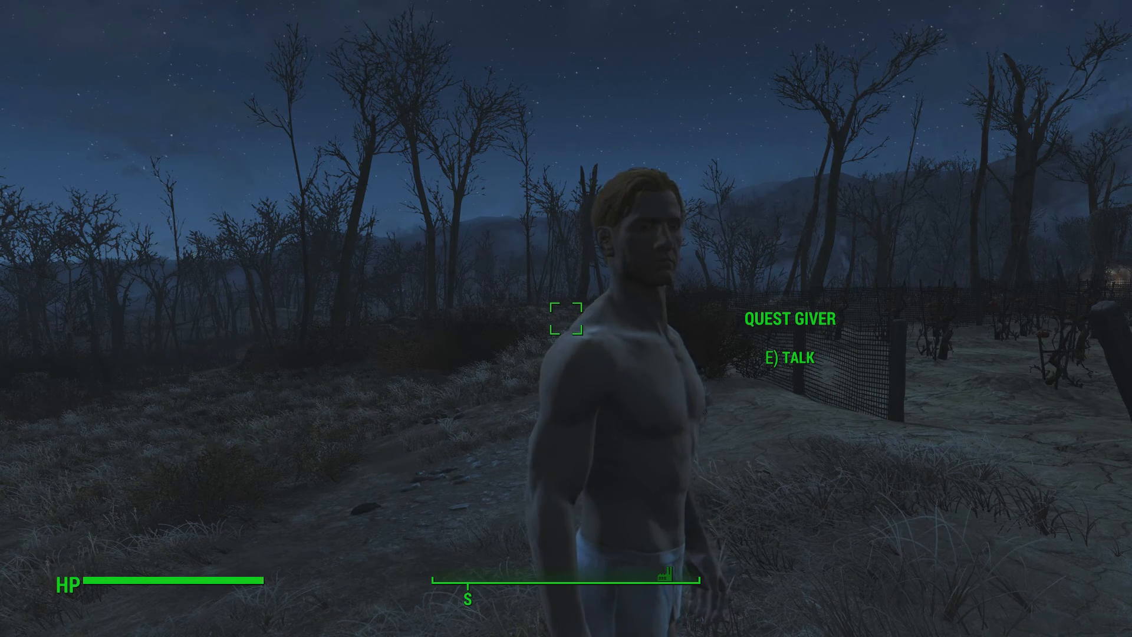
key(s)
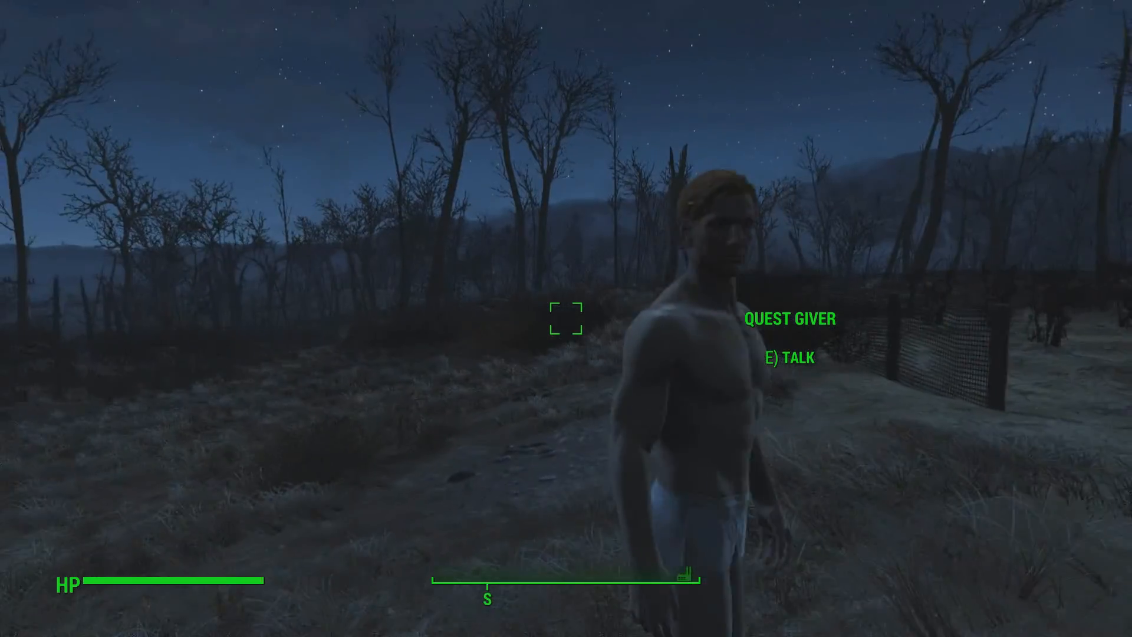